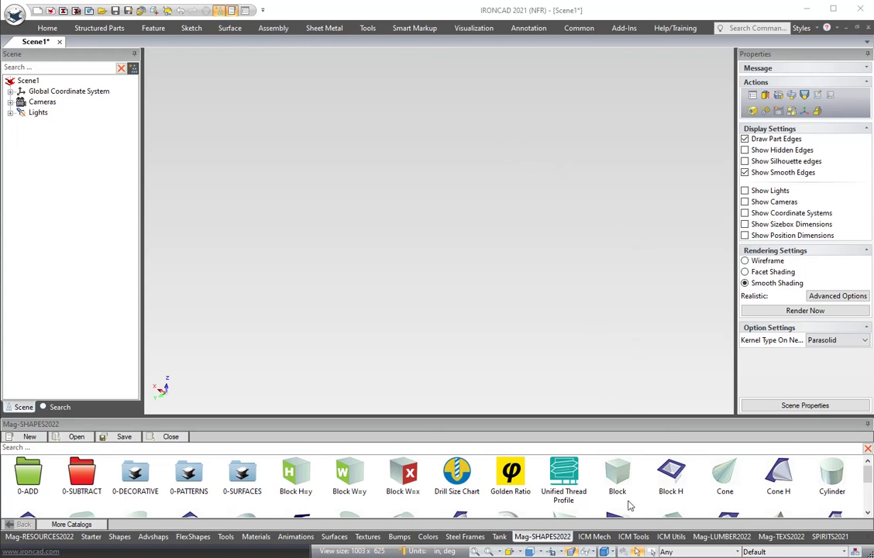
- Add a Block from the Mag-SHAPES2022 catalog to the empty scene and set its length to 2 in
drag(619, 469, 393, 266)
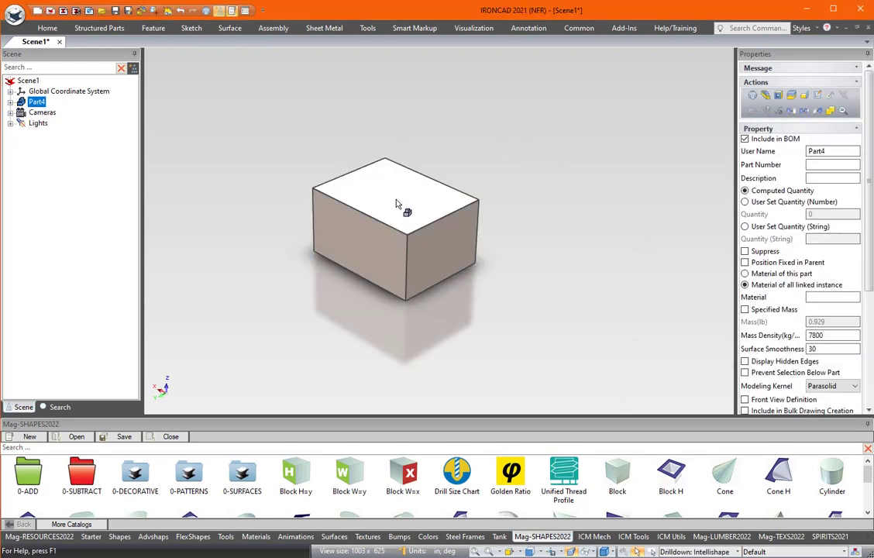
click(400, 207)
click(454, 251)
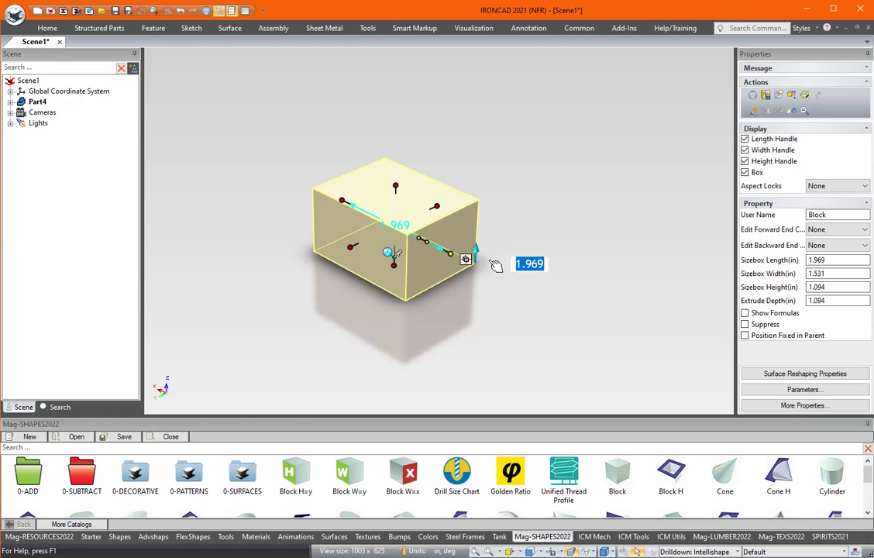
text(2)
key(Return)
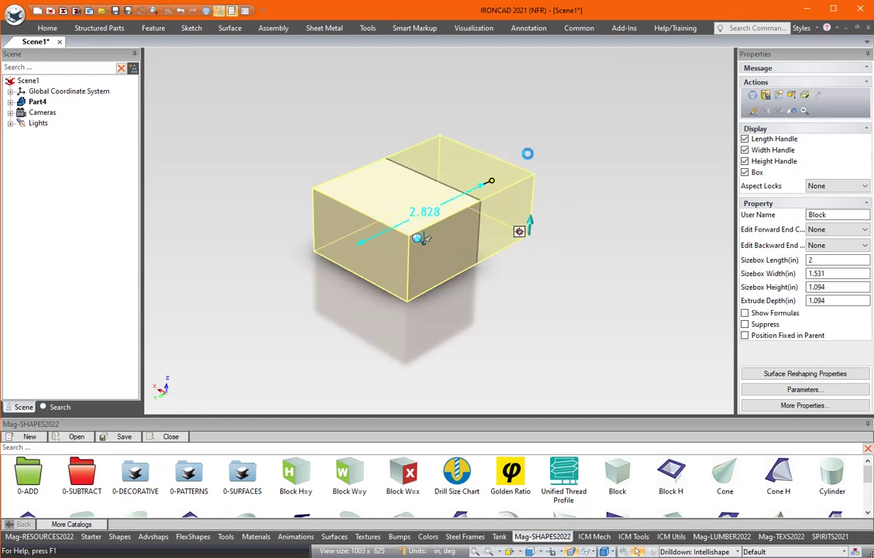
- Stretch the block's width by pulling its rear side face outward, and reselect the whole part
drag(528, 153, 539, 148)
click(565, 135)
shift+middle_drag(420, 182, 330, 154)
click(330, 154)
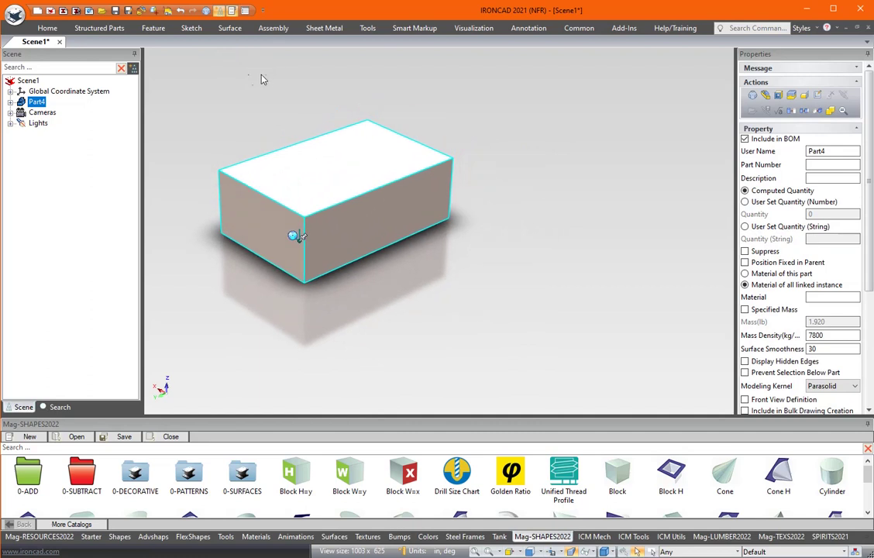
- Use the TriBall to make one copy of the block, offset 2 in along its length direction
click(205, 10)
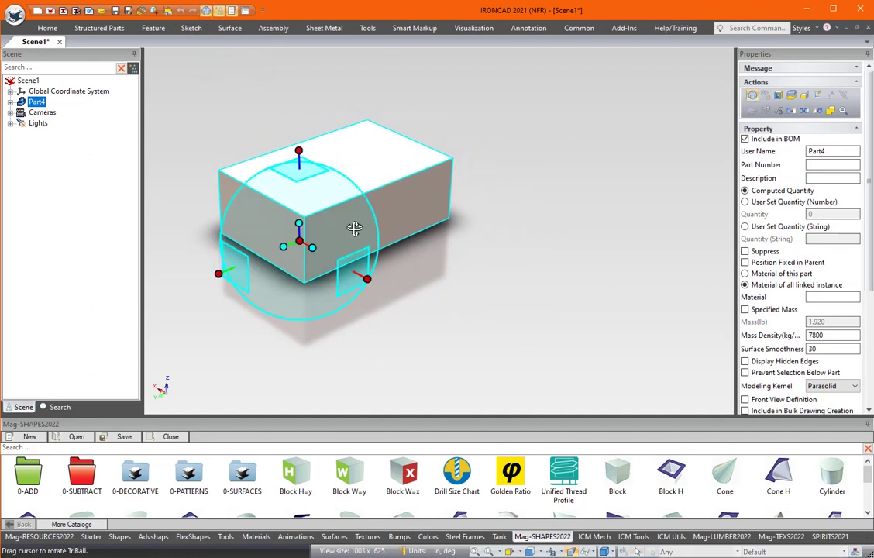
click(367, 279)
mouse_move(381, 277)
right_down()
mouse_move(372, 275)
mouse_move(385, 279)
right_up()
click(406, 302)
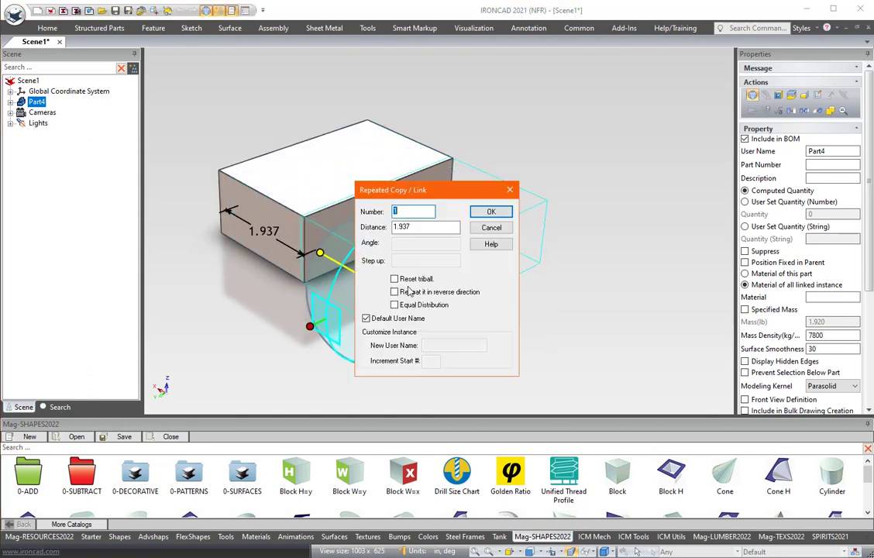
key(Tab)
text(2)
key(Return)
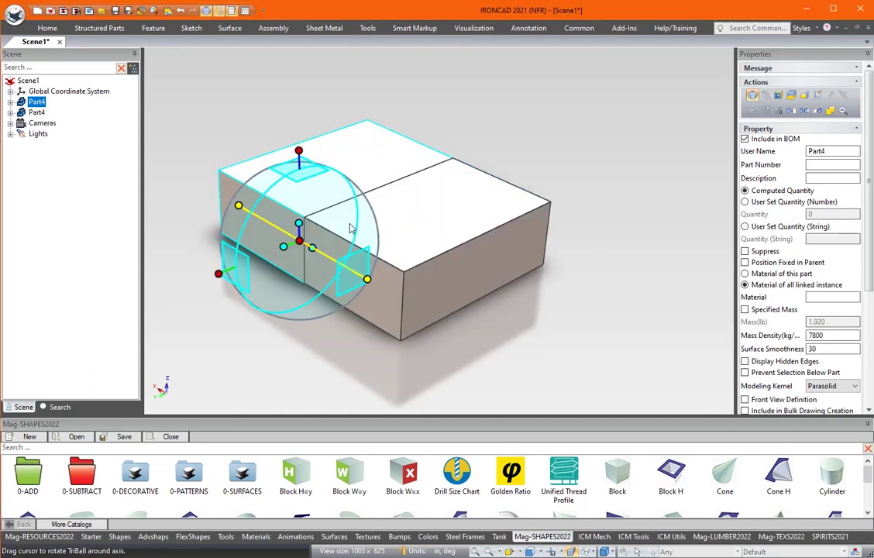
key(F10)
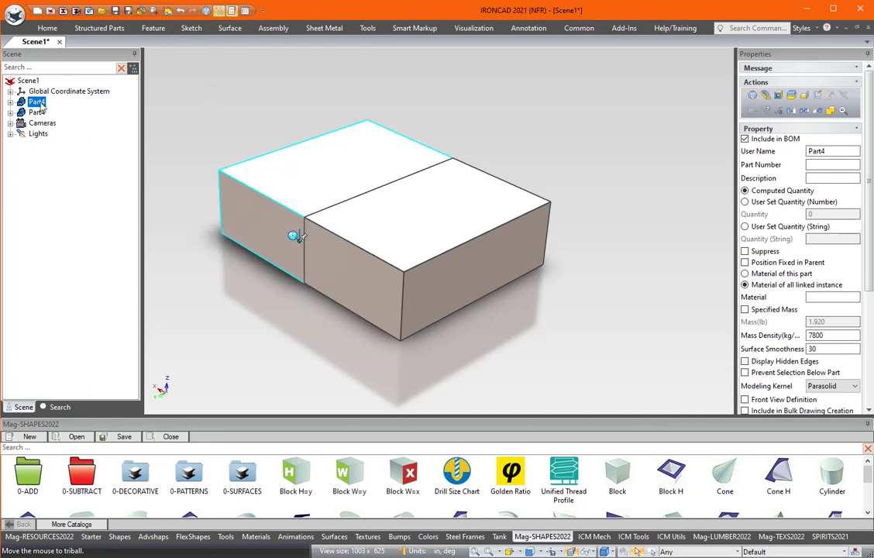
- Rename the copied block as Part5 in the scene tree
click(37, 113)
click(38, 112)
key(BackSpace)
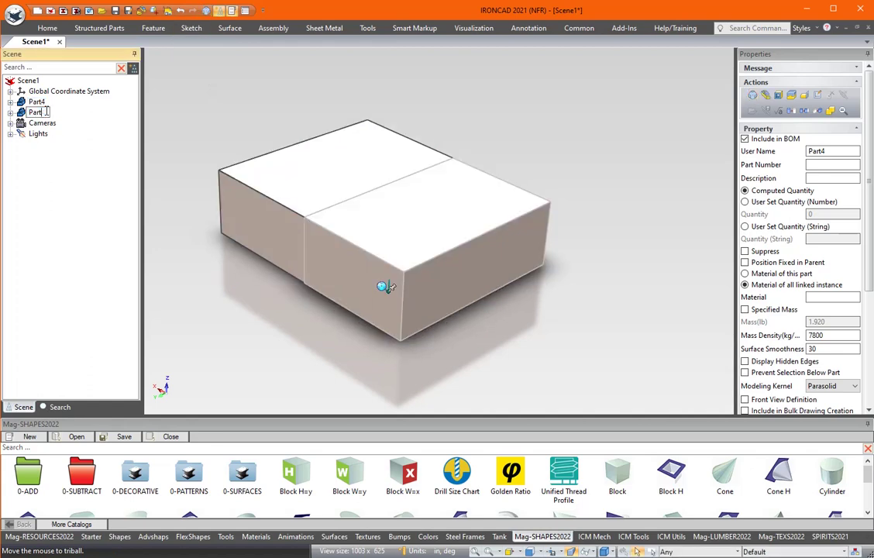
text(5)
click(190, 226)
- Apply a solid blue SmartPaint color to Part5
right_click(418, 241)
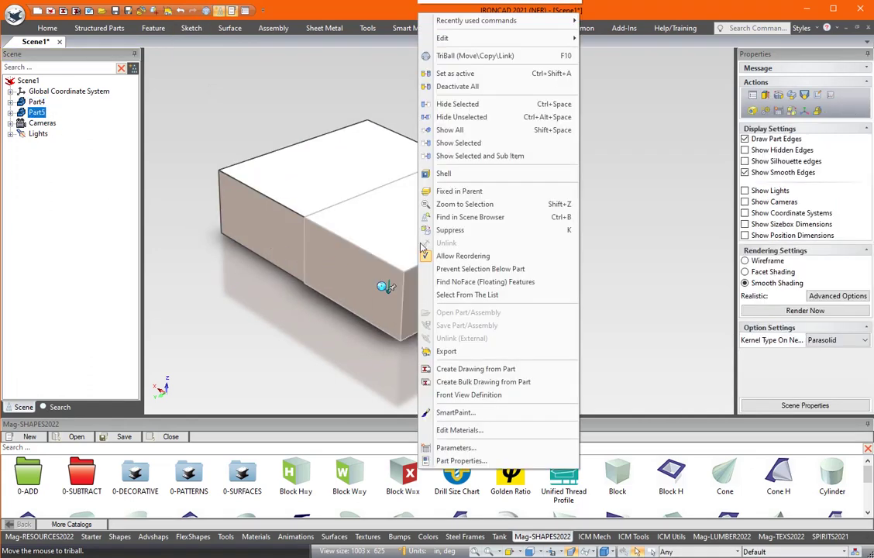
click(457, 411)
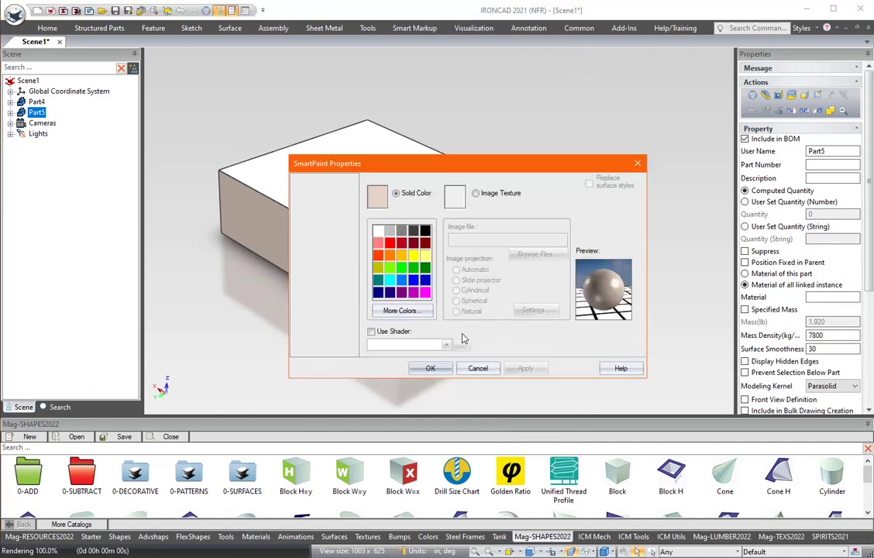
click(401, 279)
click(430, 368)
middle_drag(586, 254, 422, 180)
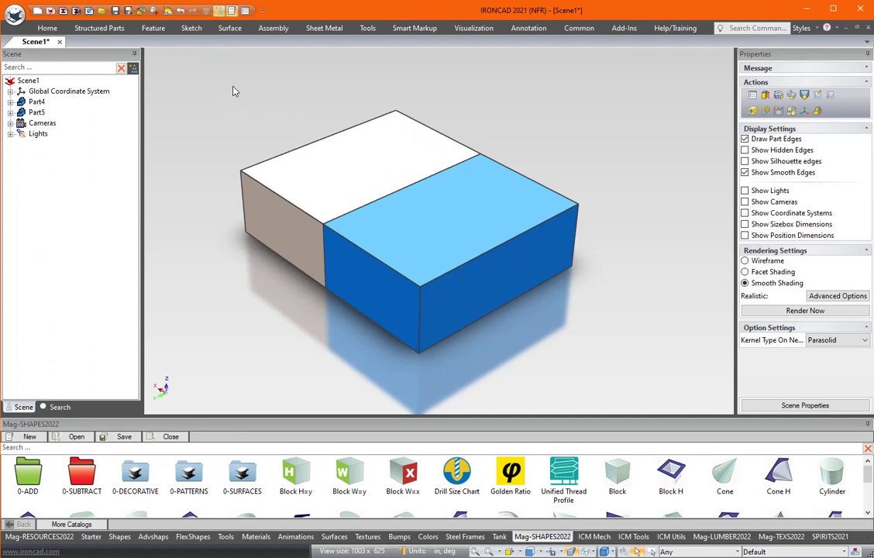
- Set the part type mode to Innovative Part
click(82, 28)
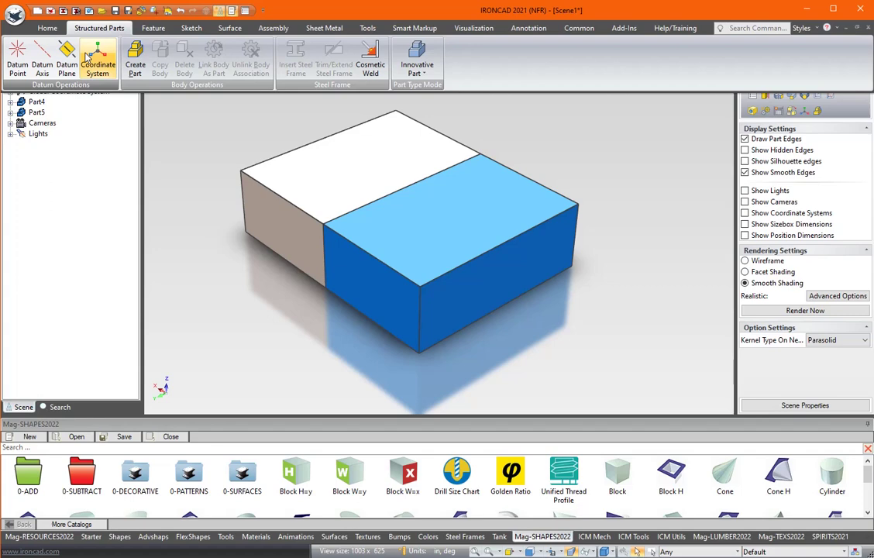
click(417, 73)
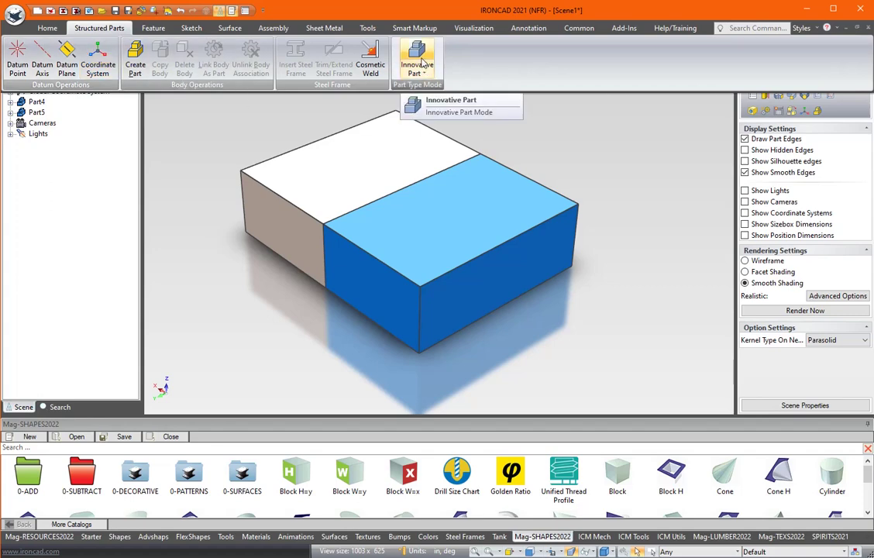
click(418, 83)
click(417, 73)
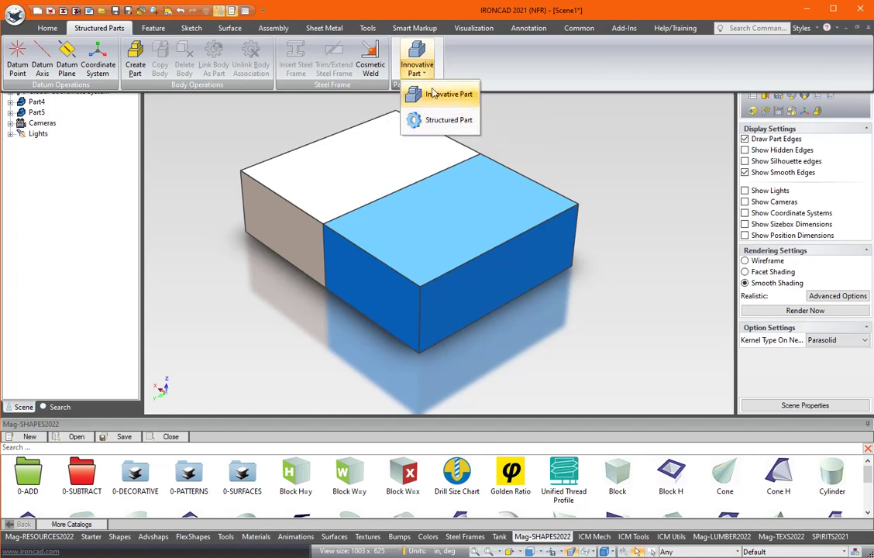
click(426, 92)
click(250, 137)
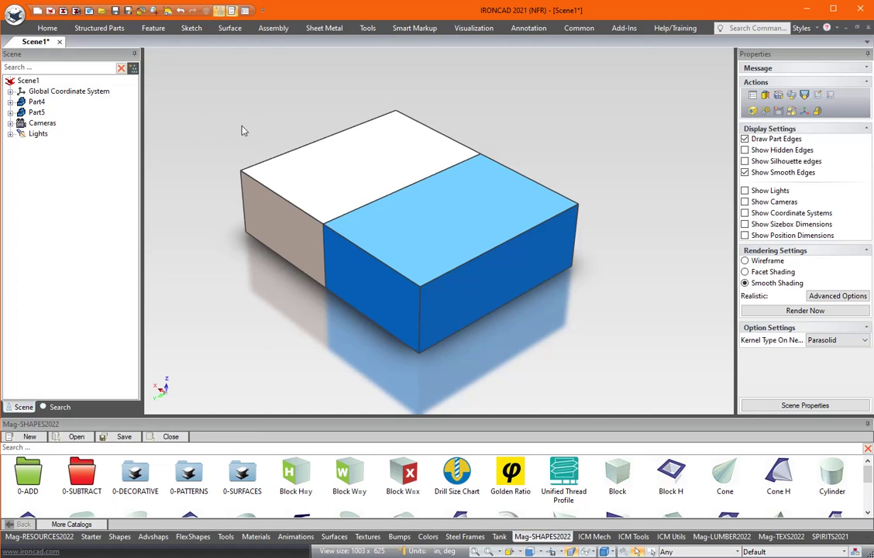
- Create a 2D sketch on the top face of Part4 using Plane/Face placement
click(192, 31)
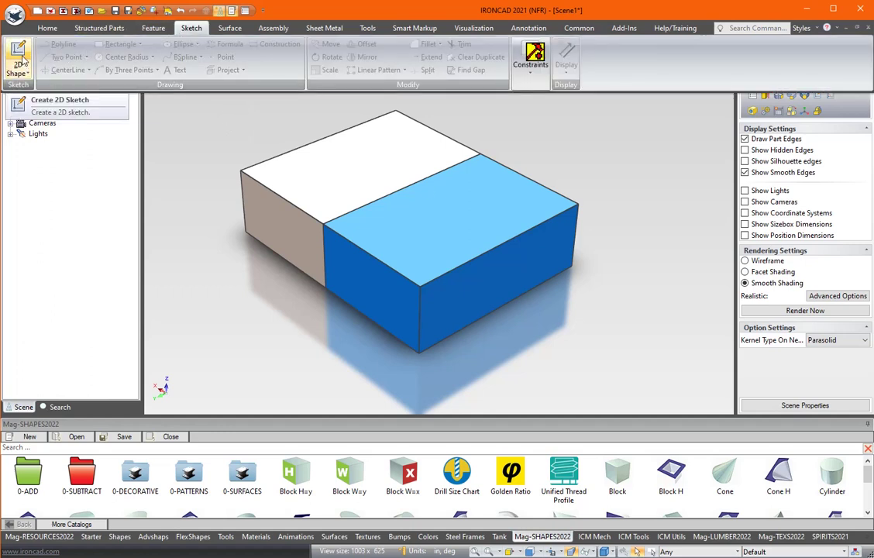
click(23, 60)
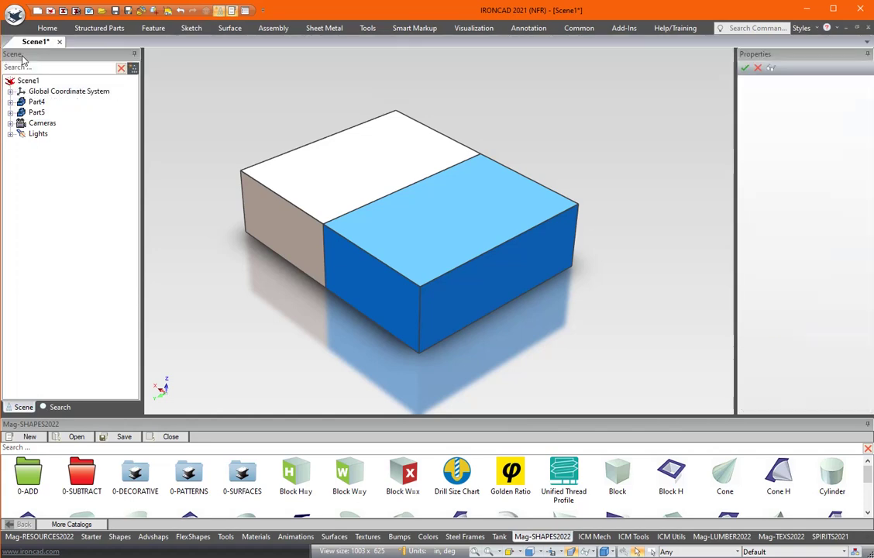
click(362, 165)
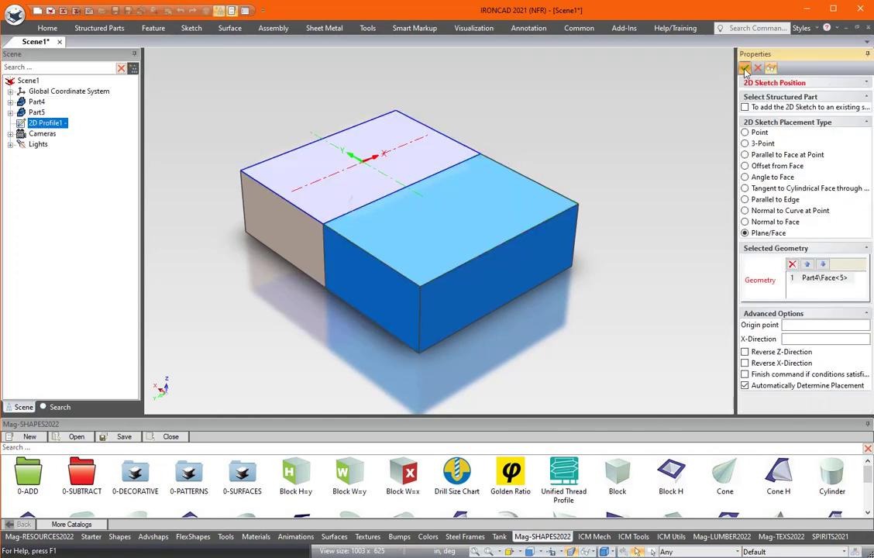
click(744, 68)
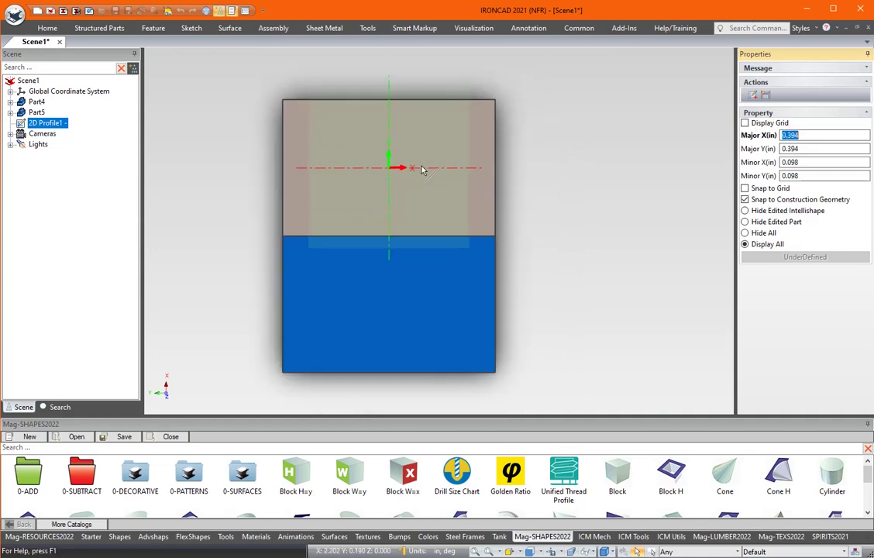
- Move the sketch origin with the TriBall to the midpoint of the top edge shared by both blocks
click(206, 12)
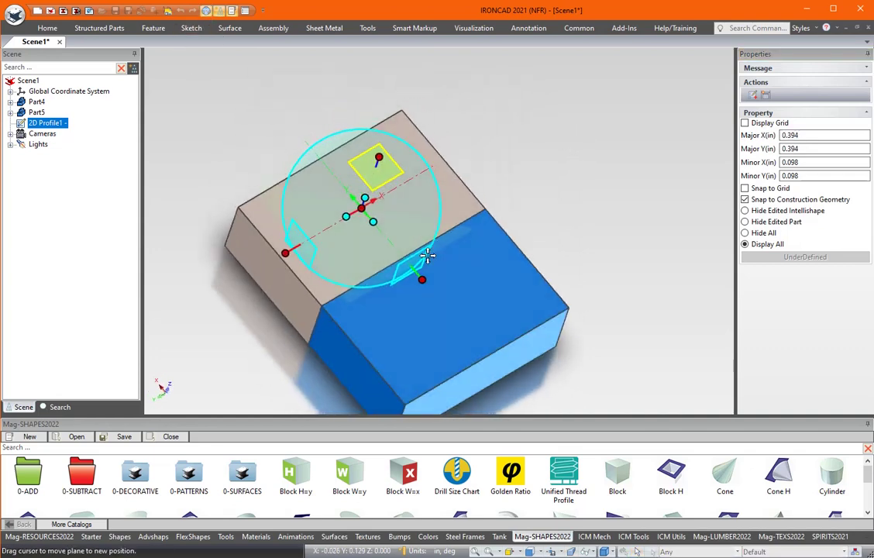
mouse_move(360, 237)
mouse_down()
mouse_move(414, 250)
mouse_move(419, 264)
mouse_up()
click(206, 12)
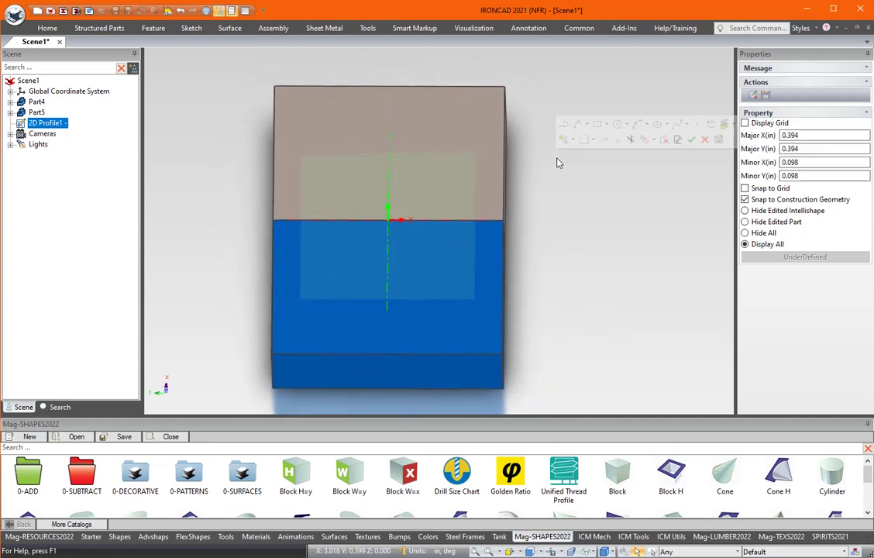
- Draw a center rectangle about 2.22 by 3.09 in from the sketch origin, spanning both blocks, and finish the sketch
click(606, 125)
click(624, 179)
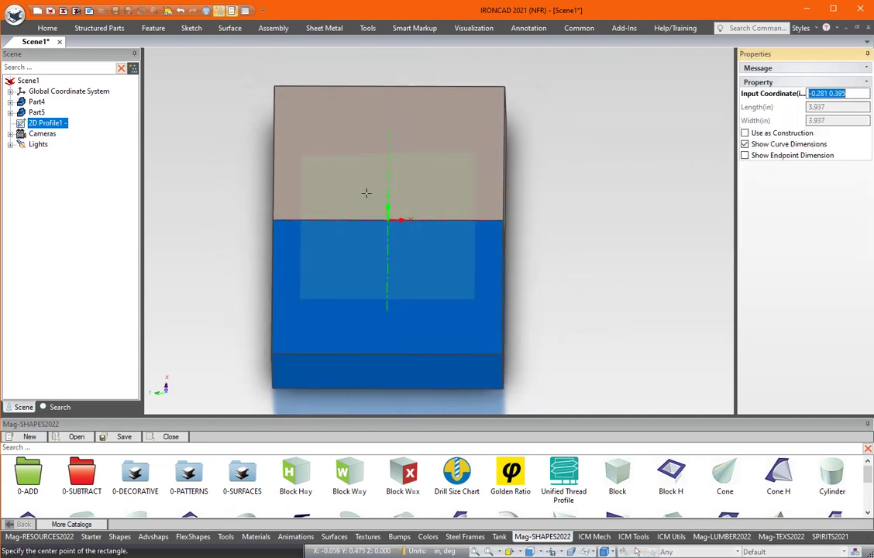
click(388, 219)
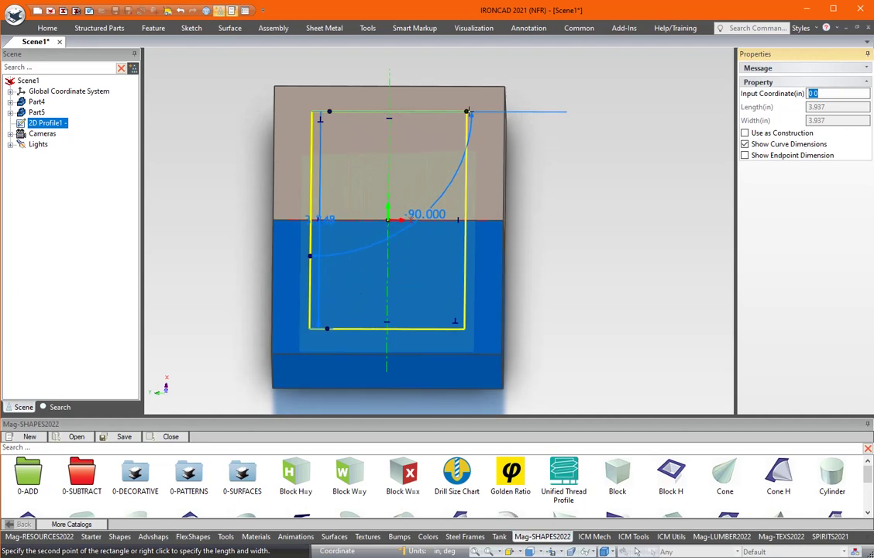
click(469, 118)
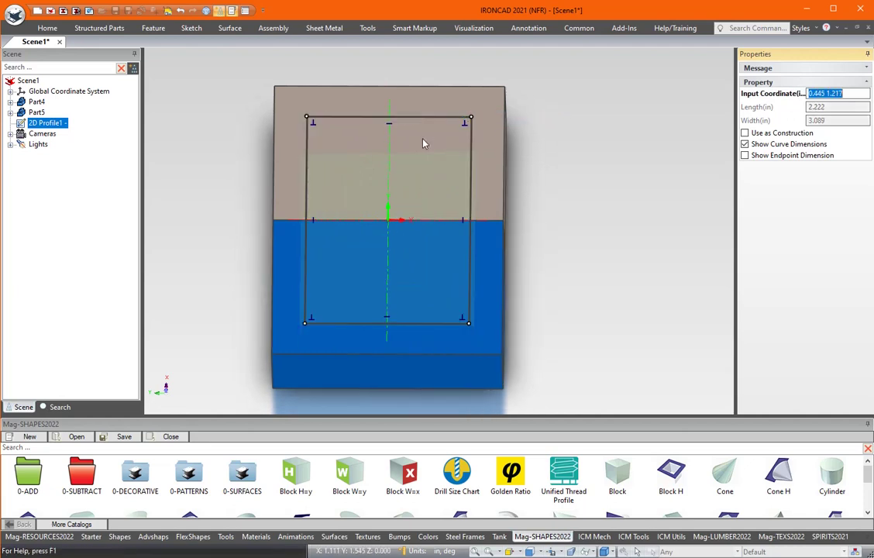
key(Escape)
right_click(566, 147)
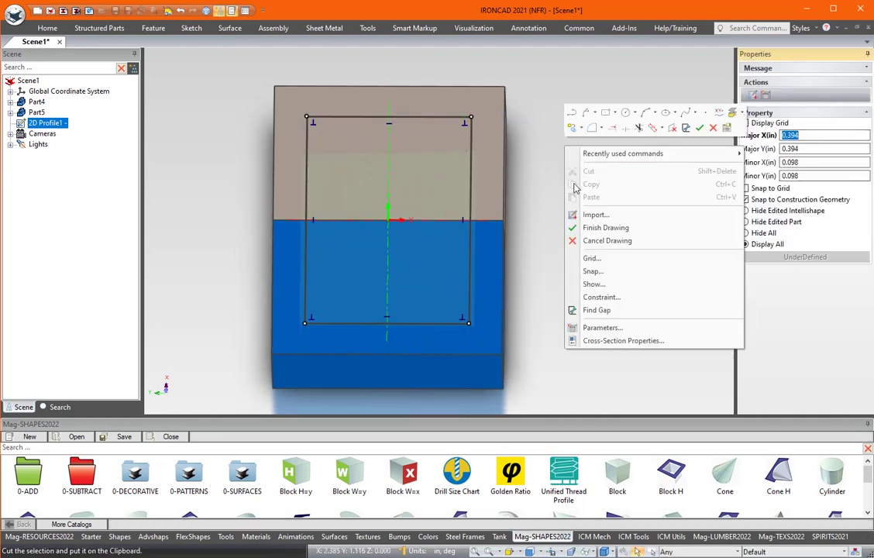
click(612, 228)
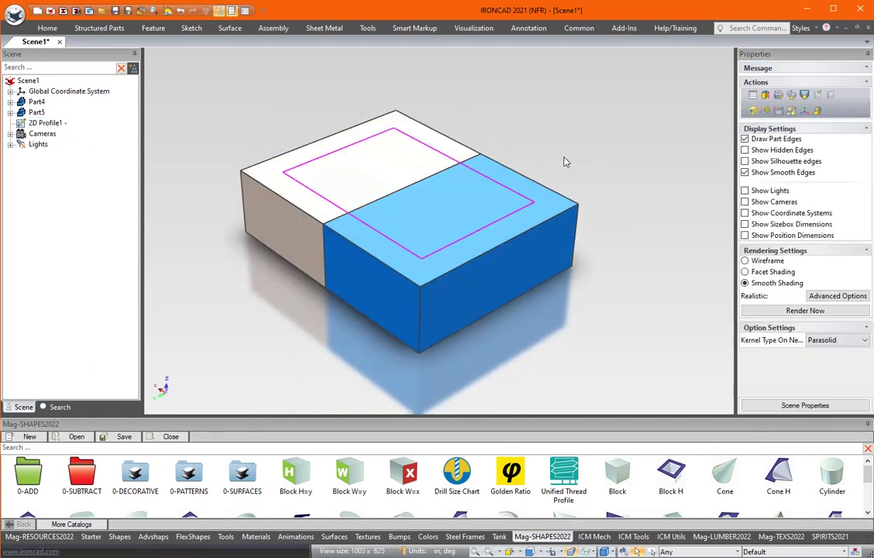
- Rename the 2D profile as Pocket in the scene tree
click(47, 122)
click(52, 123)
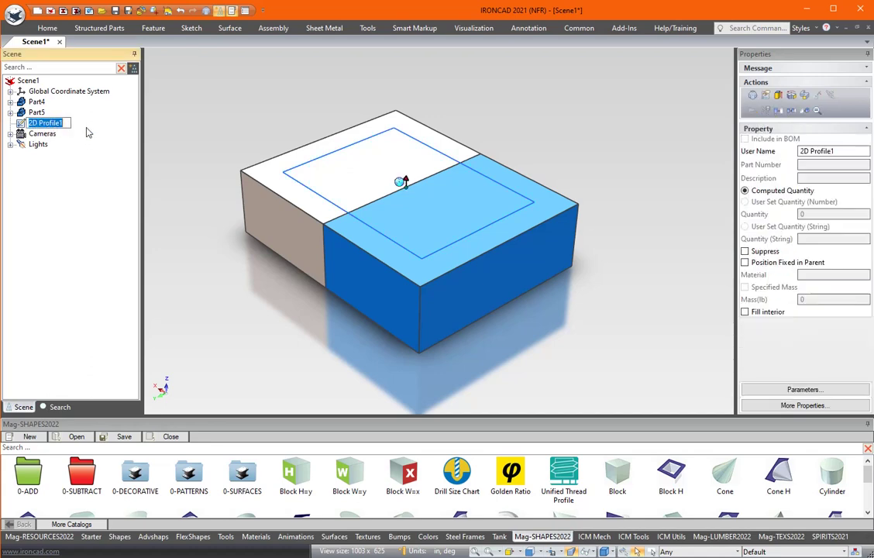
text(Pocket)
click(87, 132)
- Try lifting the Pocket sketch about 0.53 in above the blocks with the TriBall, and undo the move
middle_drag(283, 162, 396, 140)
click(361, 132)
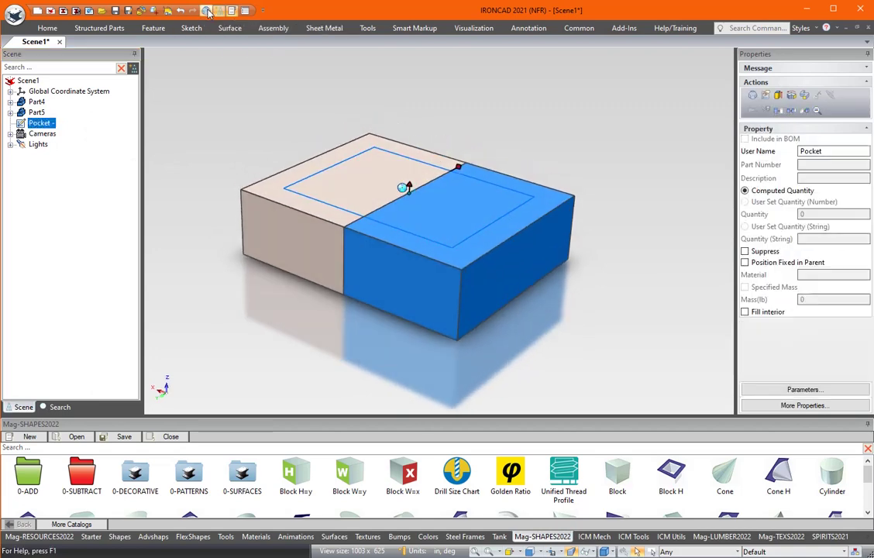
click(206, 10)
drag(410, 107, 412, 74)
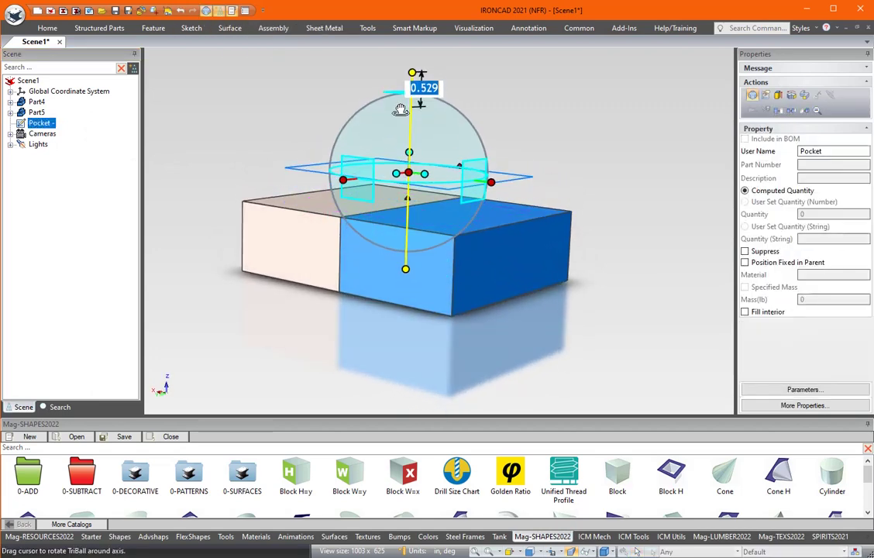
middle_drag(400, 110, 205, 23)
click(182, 11)
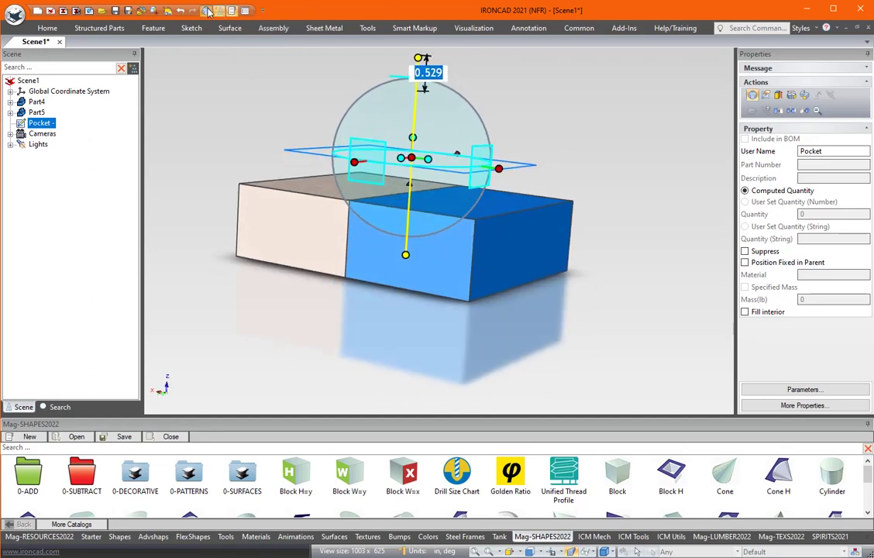
click(180, 11)
click(181, 11)
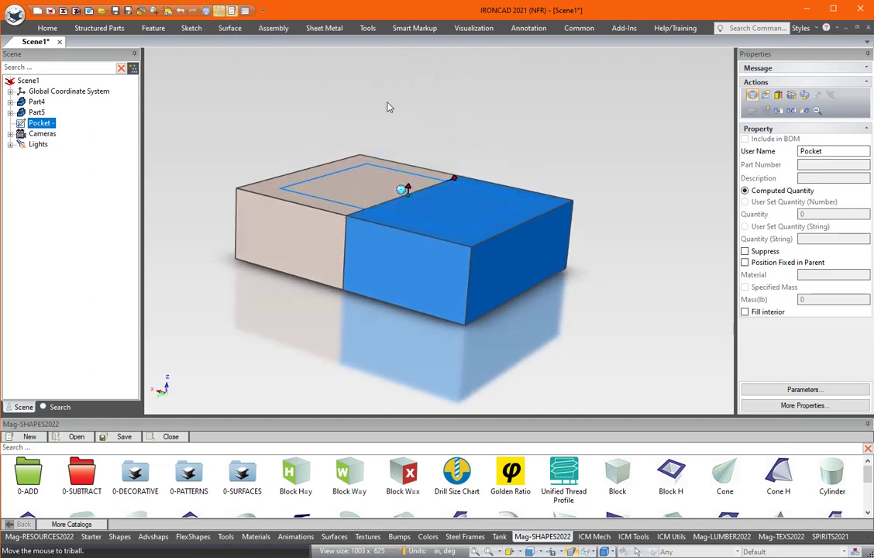
click(511, 116)
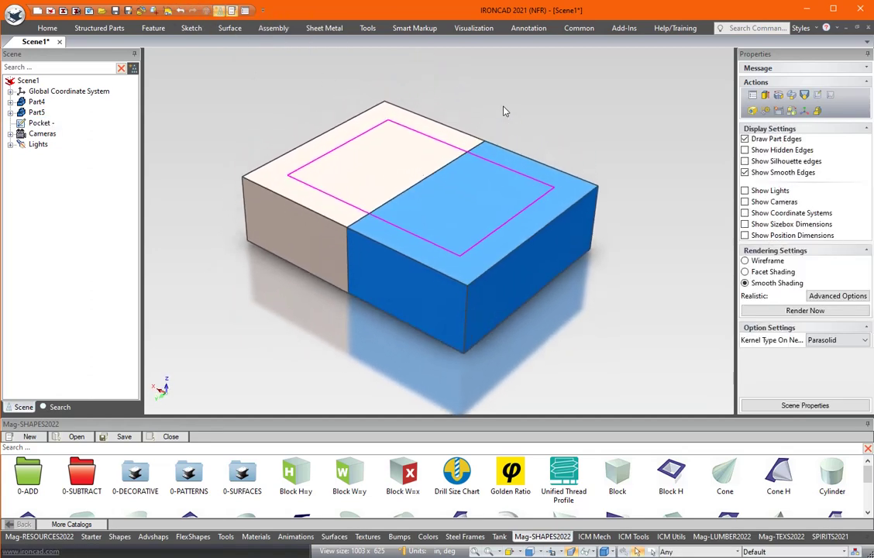
- Extrude the Pocket sketch 1.969 in with reversed direction, removing material from Part4 and linking to the existing profile
right_click(39, 124)
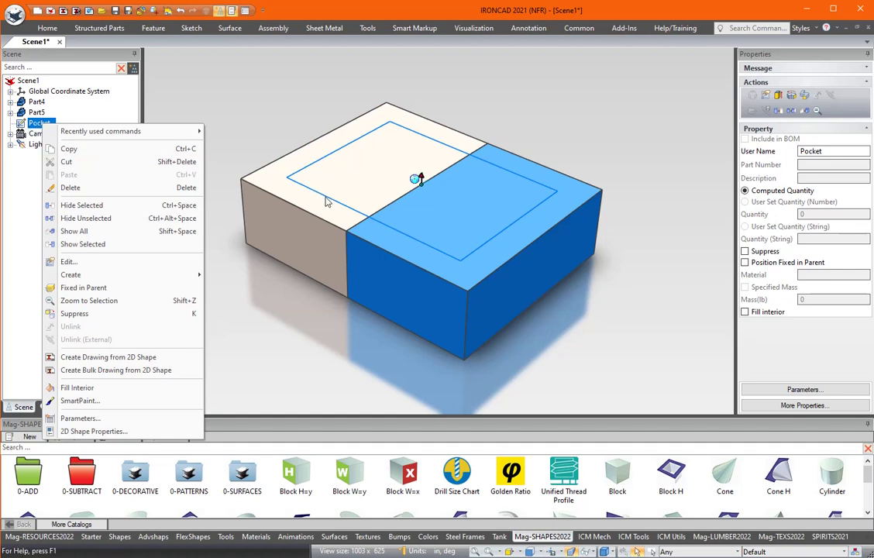
click(286, 173)
right_click(326, 200)
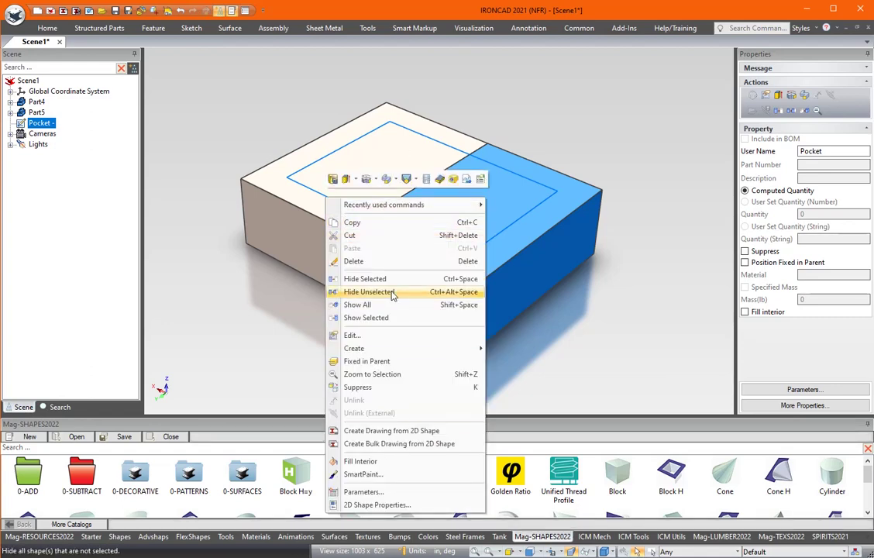
mouse_move(364, 348)
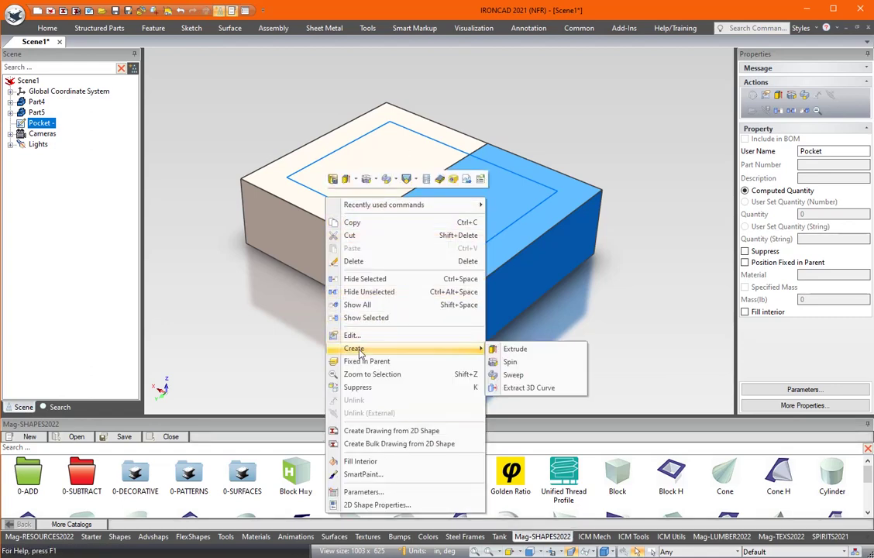
click(499, 350)
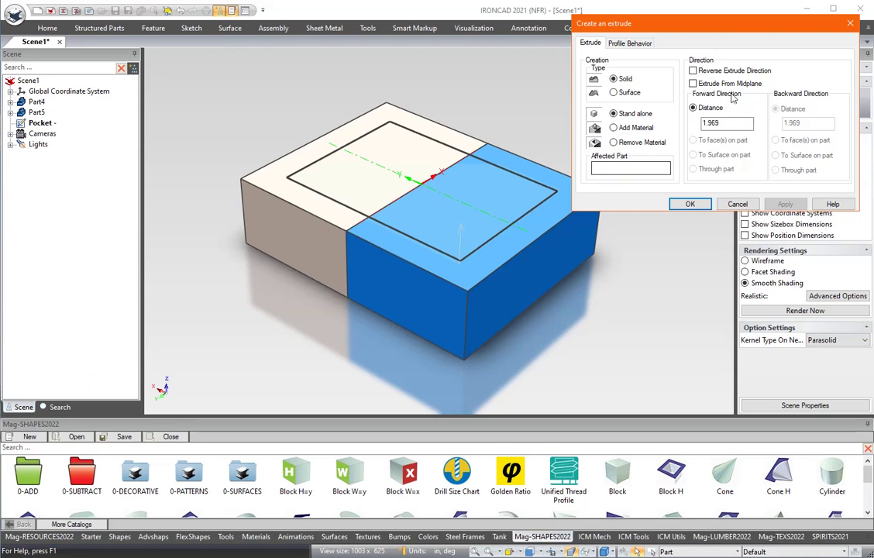
click(692, 70)
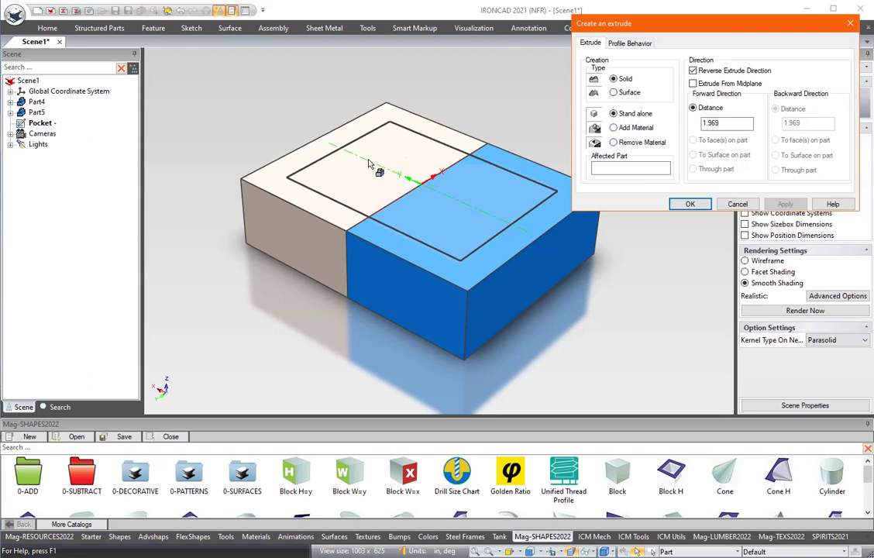
click(613, 142)
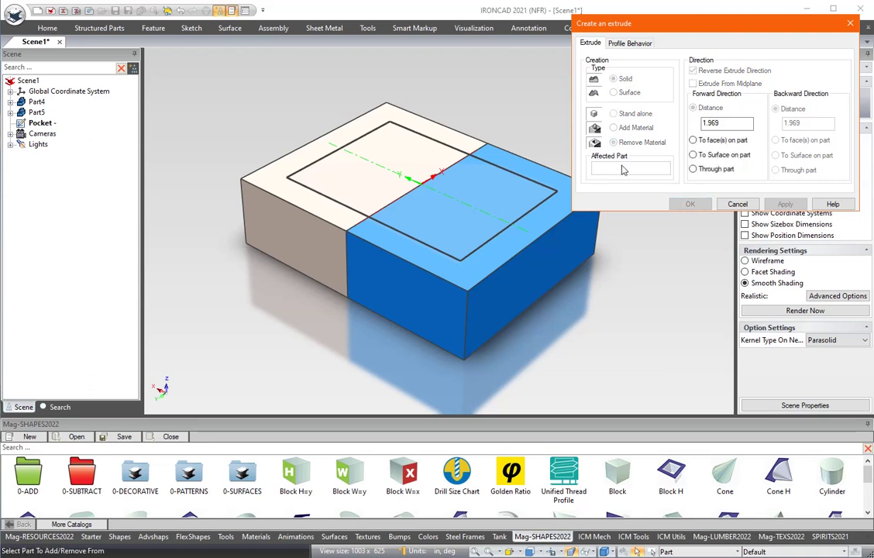
click(342, 171)
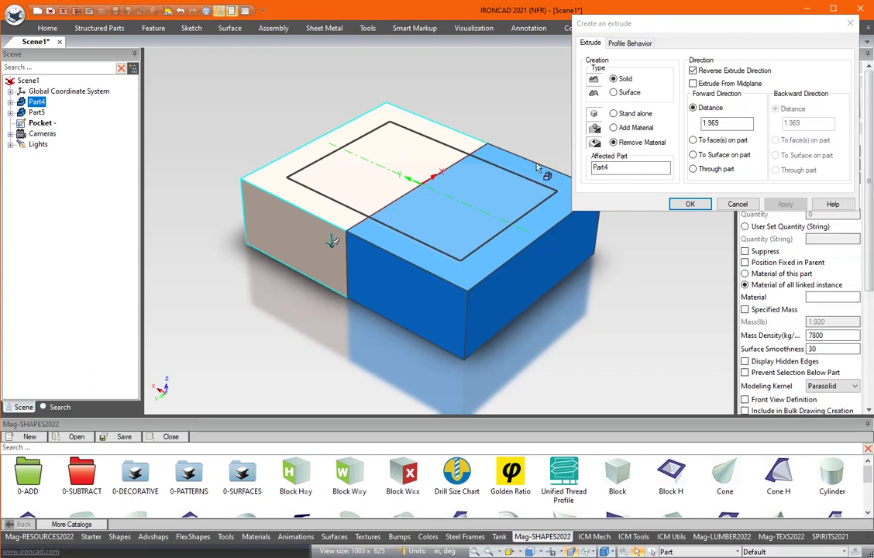
click(633, 43)
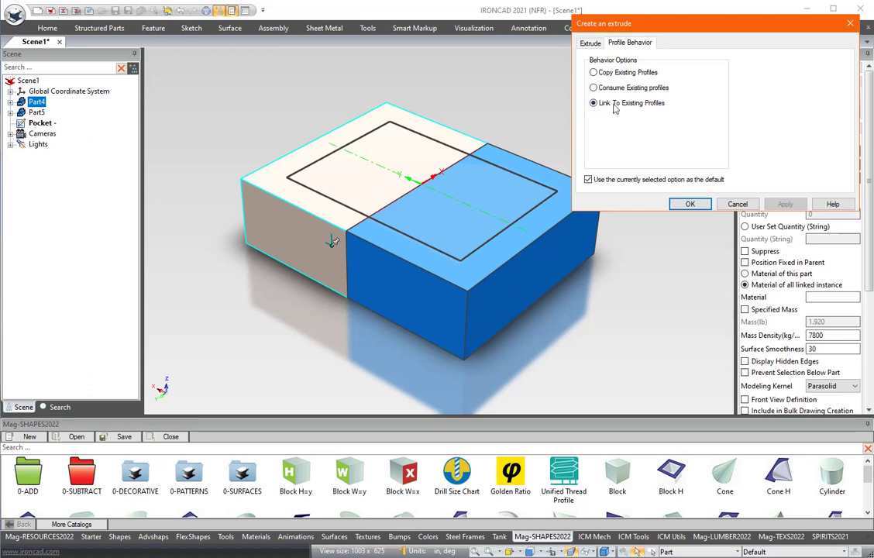
click(689, 204)
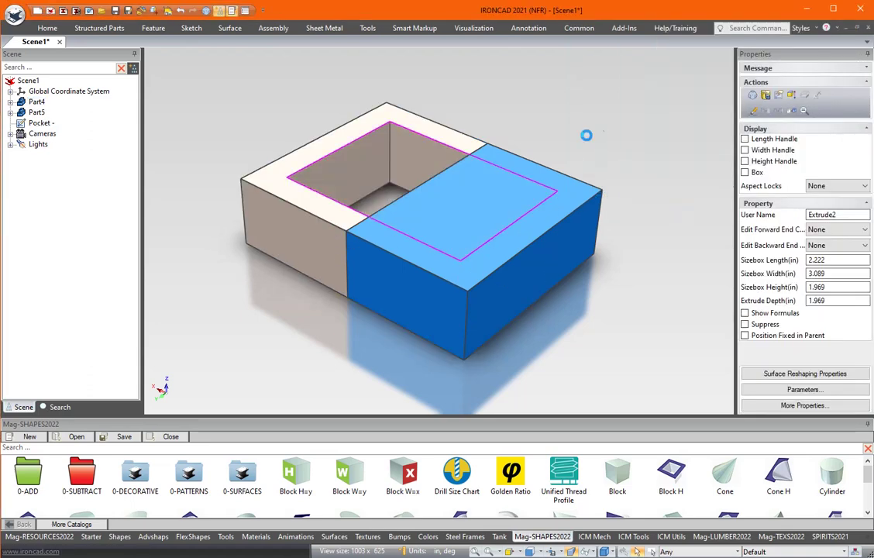
- Expand Part4 and Part5 in the scene tree and highlight Part4's pocket extrude to compare their features
click(10, 101)
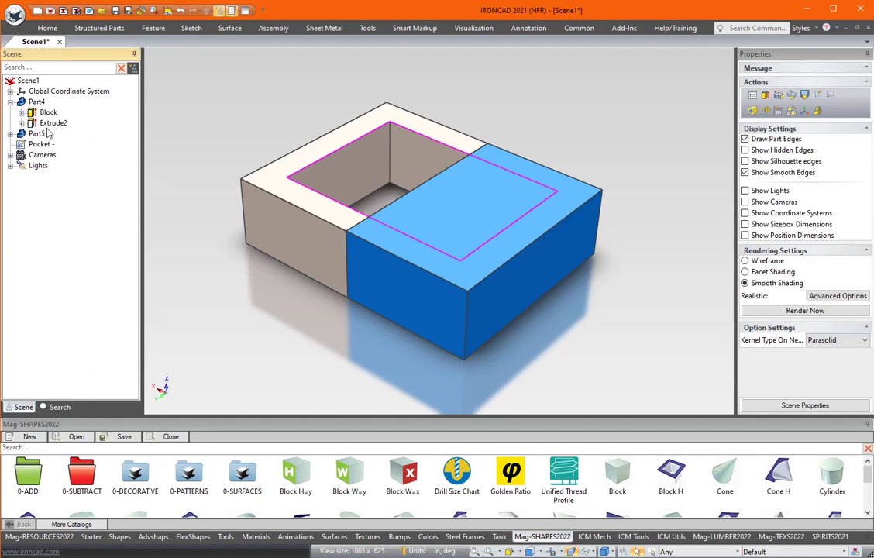
click(53, 122)
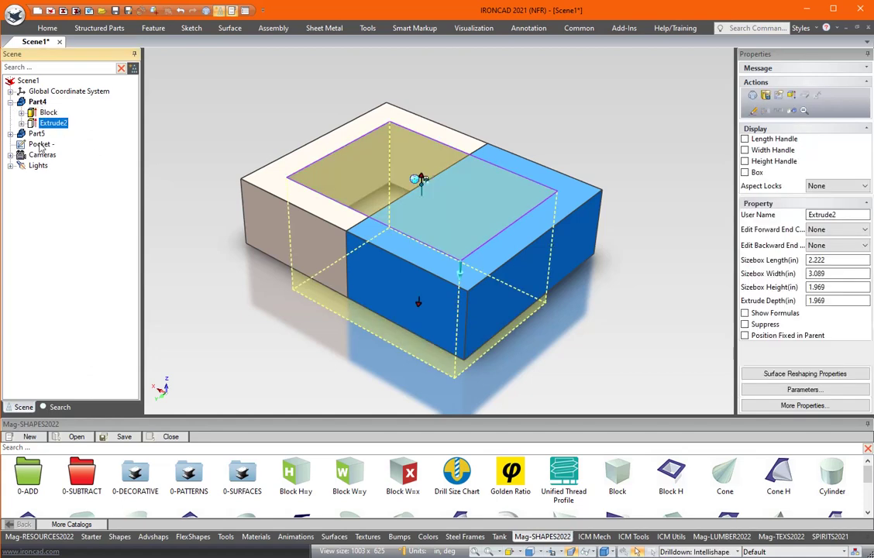
click(10, 134)
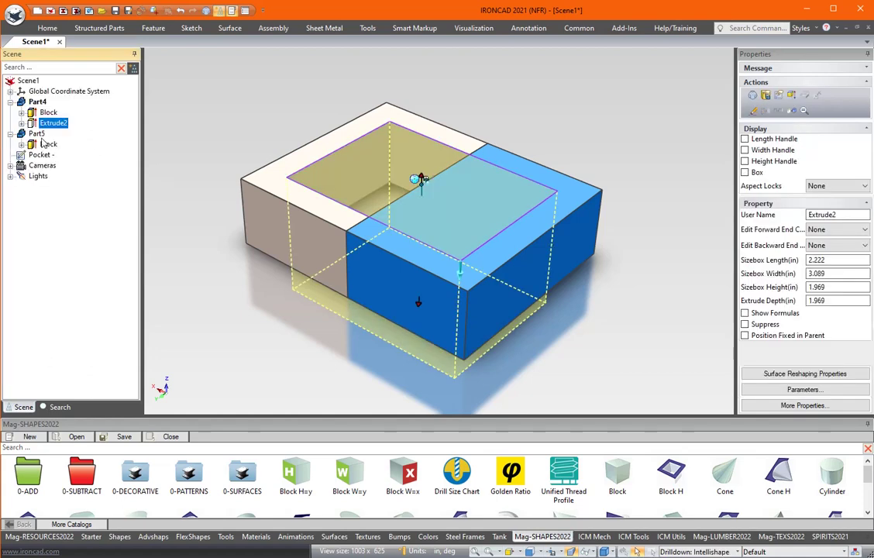
click(393, 199)
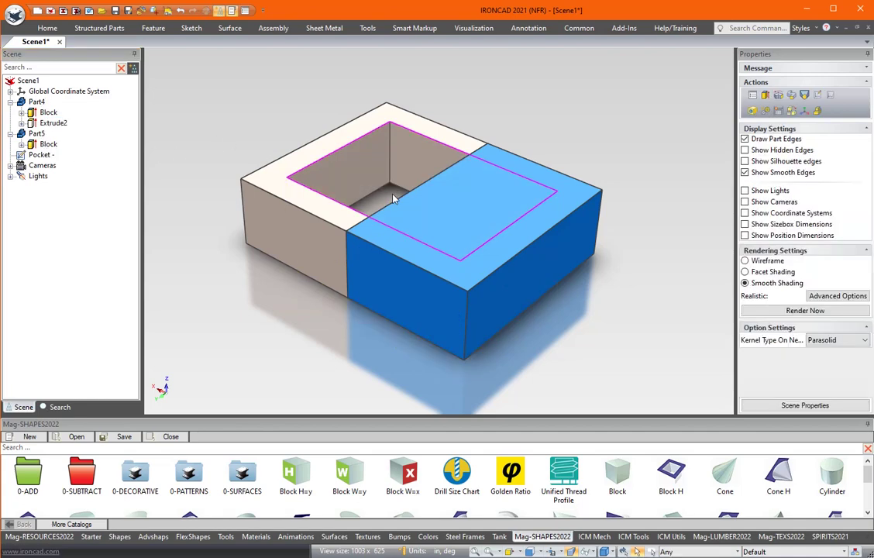
- Extrude the same Pocket sketch 1.969 in as a Remove Material feature with Part5 as the affected part
click(392, 231)
right_click(392, 232)
mouse_move(482, 379)
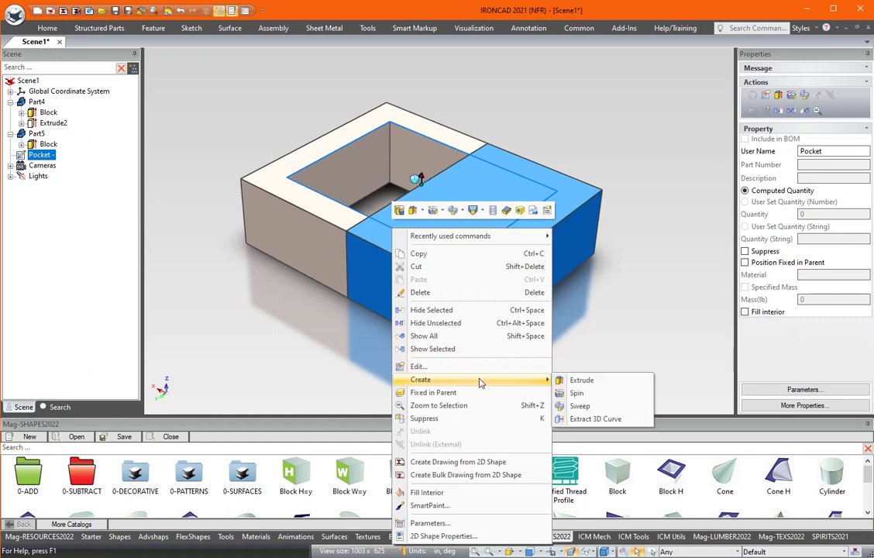
click(570, 379)
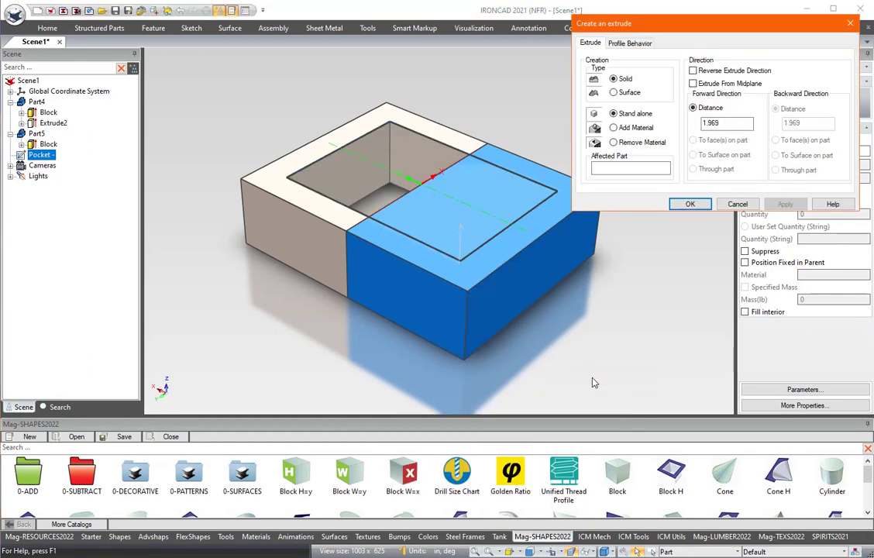
click(612, 142)
click(500, 200)
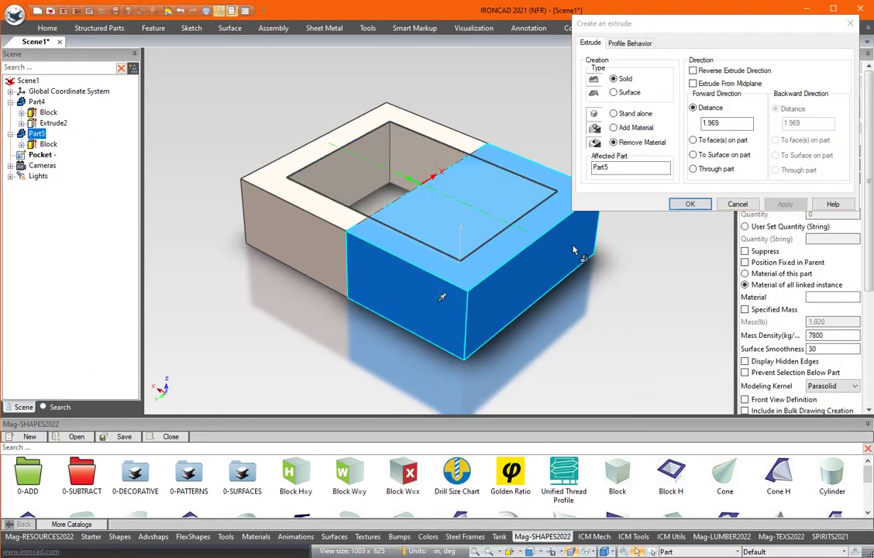
click(687, 206)
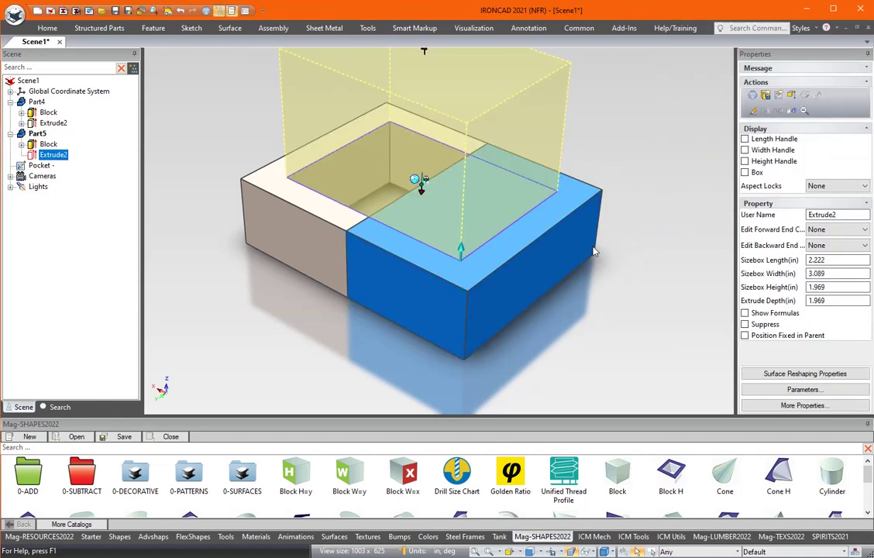
- Flip the extrude direction of Part5's pocket cut so it goes down into the block
right_click(49, 158)
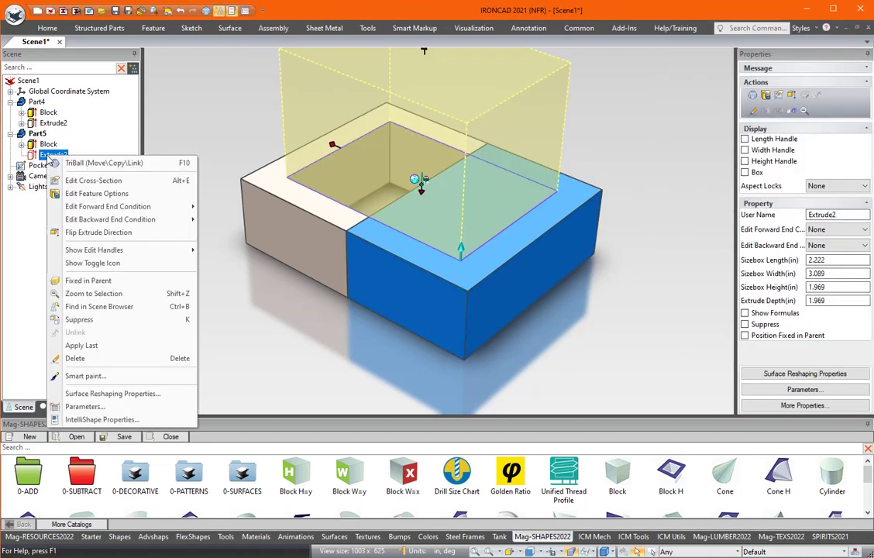
click(85, 230)
click(206, 158)
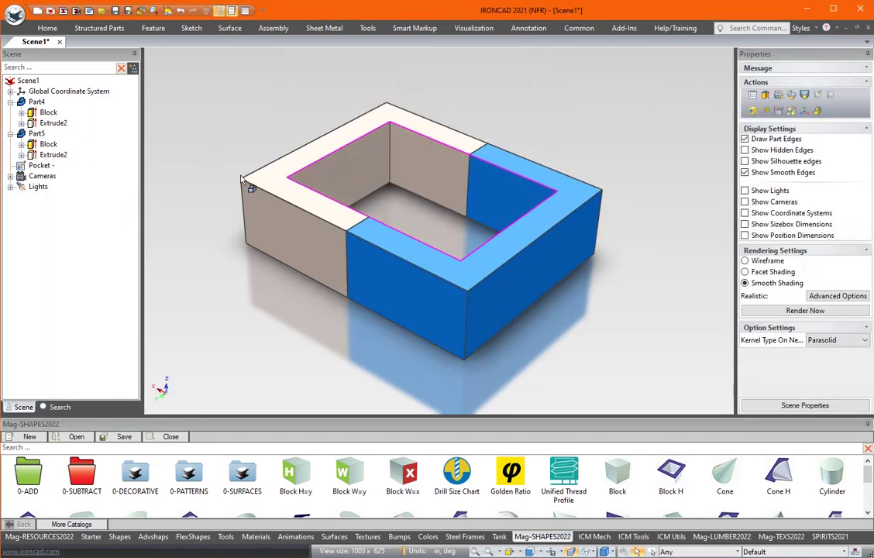
- Highlight the pocket extrudes of Part5 and Part4 and the shared Pocket sketch in the scene tree
click(56, 155)
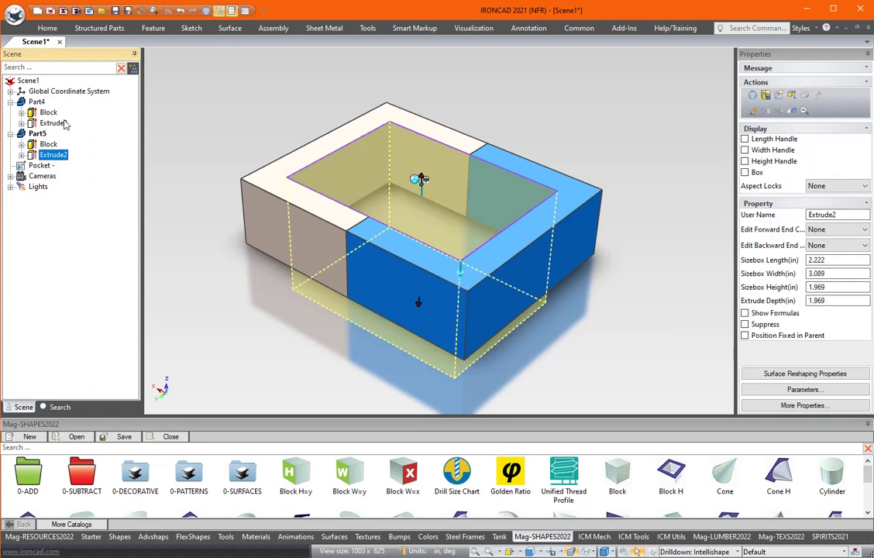
click(54, 123)
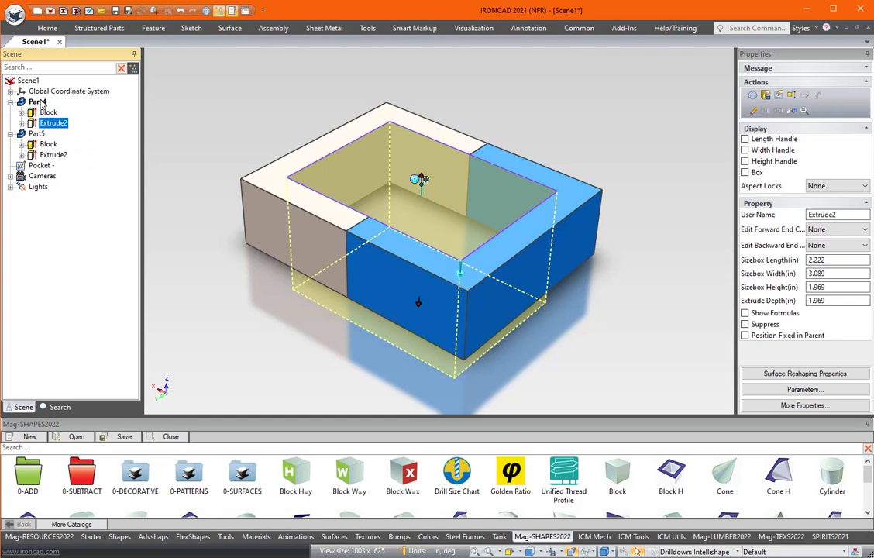
click(40, 166)
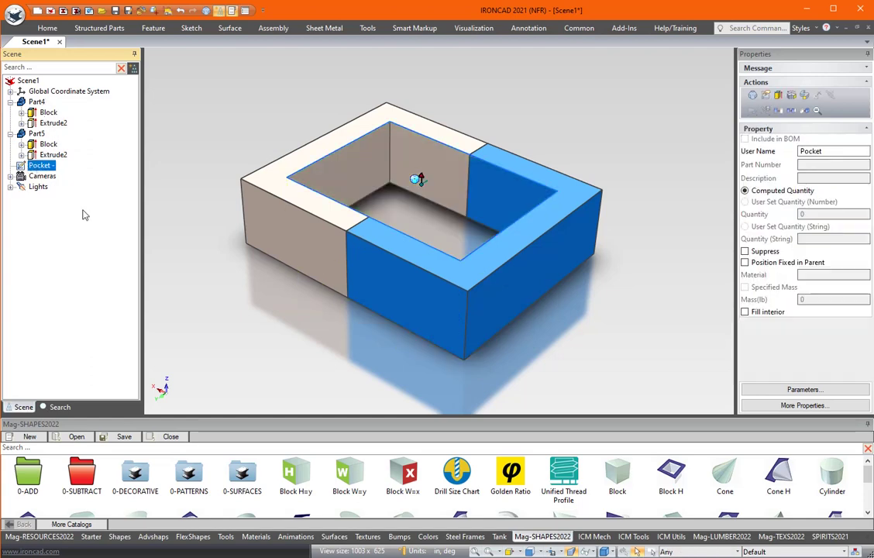
click(48, 201)
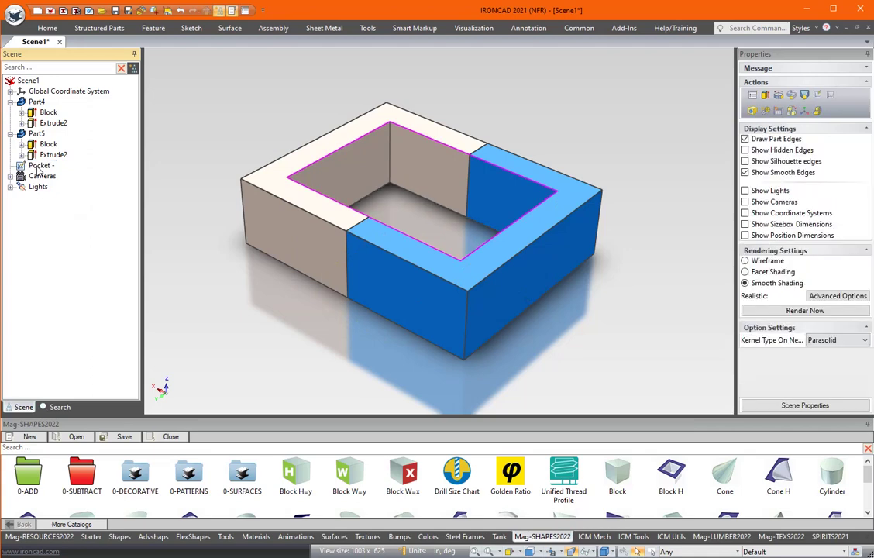
- Try shrinking the Pocket sketch by moving its front edge inward across both blocks, and undo the change
click(37, 166)
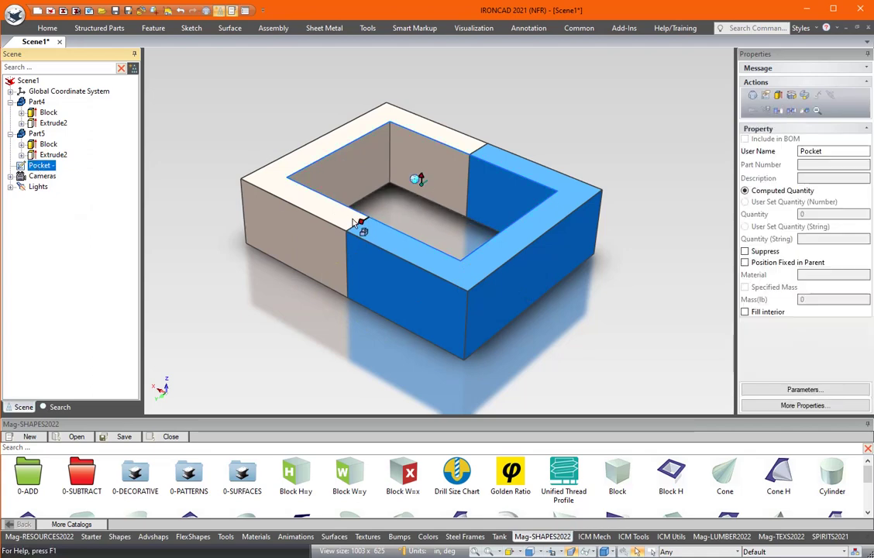
drag(360, 223, 406, 200)
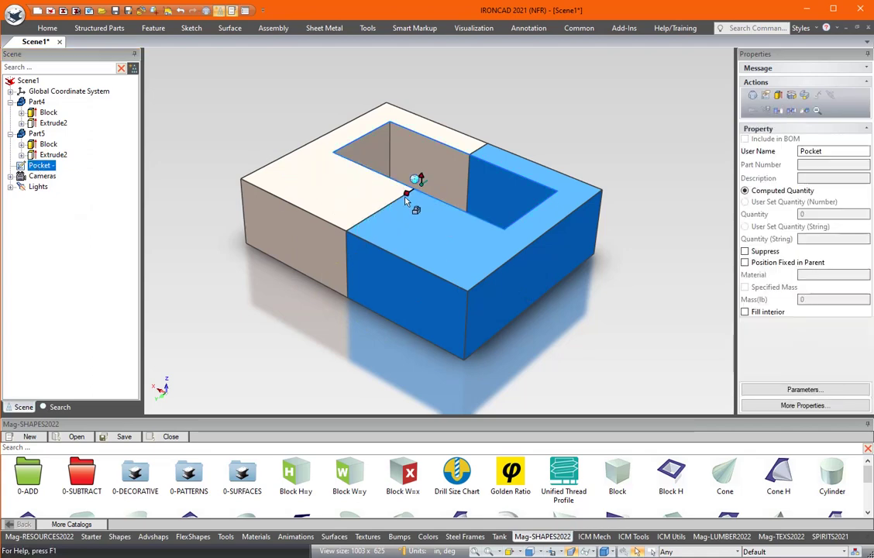
key(ctrl+z)
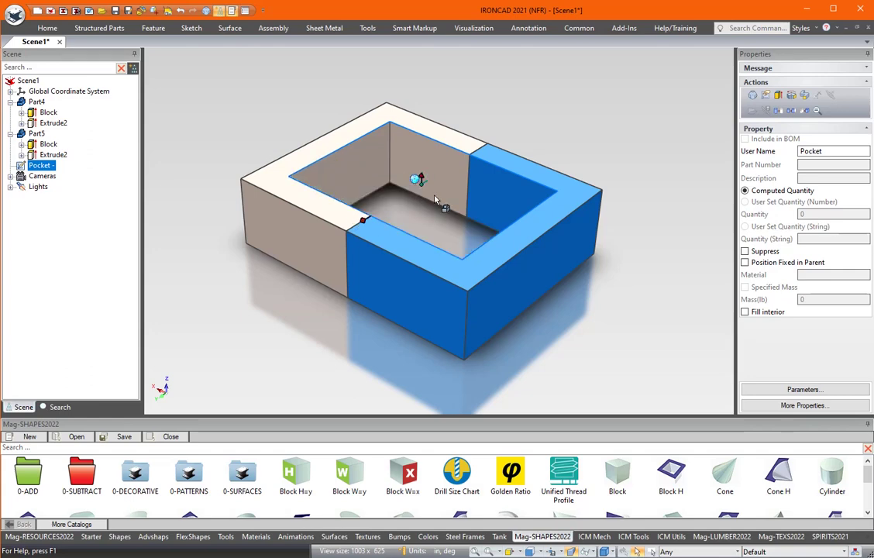
mouse_move(478, 146)
mouse_down()
mouse_move(433, 189)
mouse_move(474, 147)
mouse_up()
middle_drag(287, 120, 416, 186)
click(529, 117)
- Suppress the shared Pocket sketch in the scene tree
right_click(37, 171)
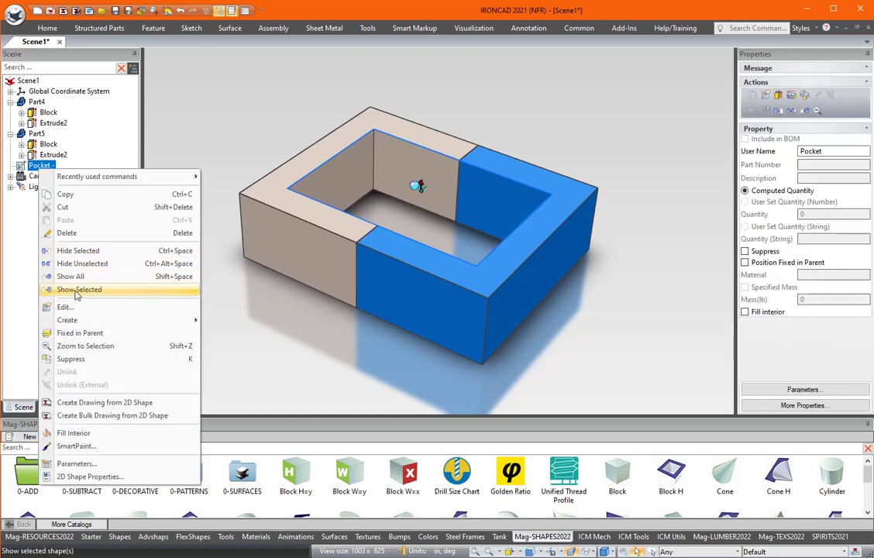
click(83, 360)
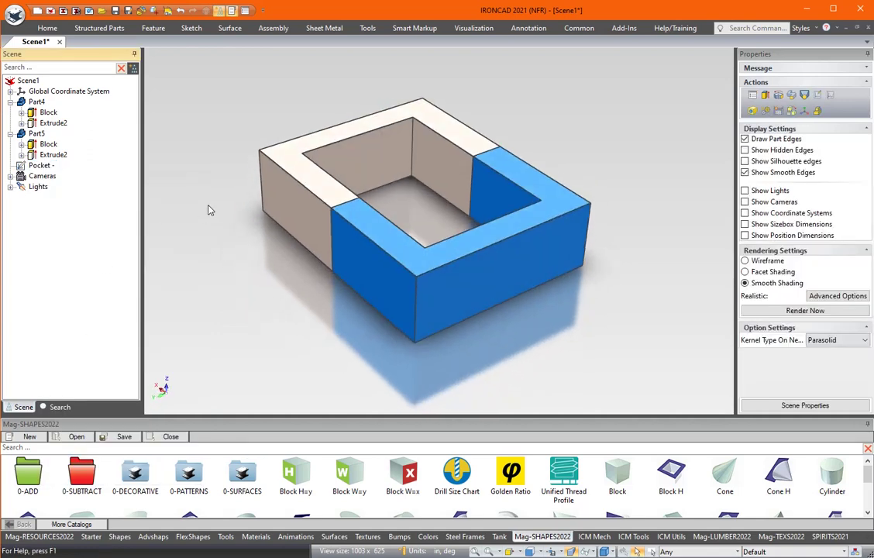
click(40, 165)
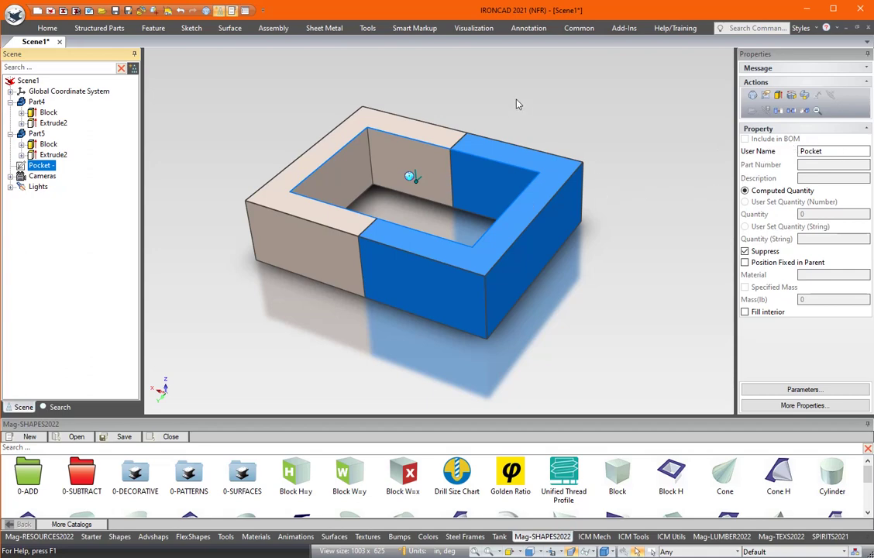
click(585, 117)
- Highlight Part5's pocket extrude and the suppressed Pocket sketch to check how they relate
middle_drag(495, 101, 404, 174)
click(517, 148)
click(519, 147)
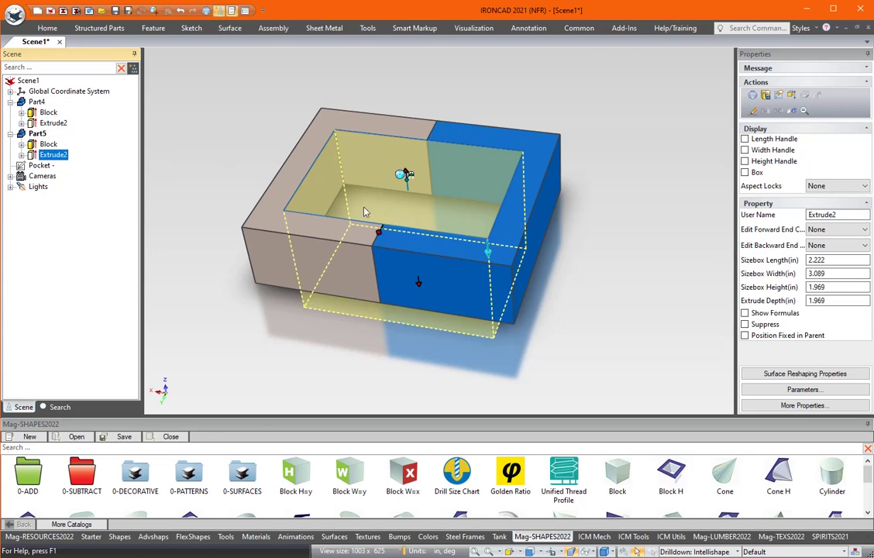
click(41, 165)
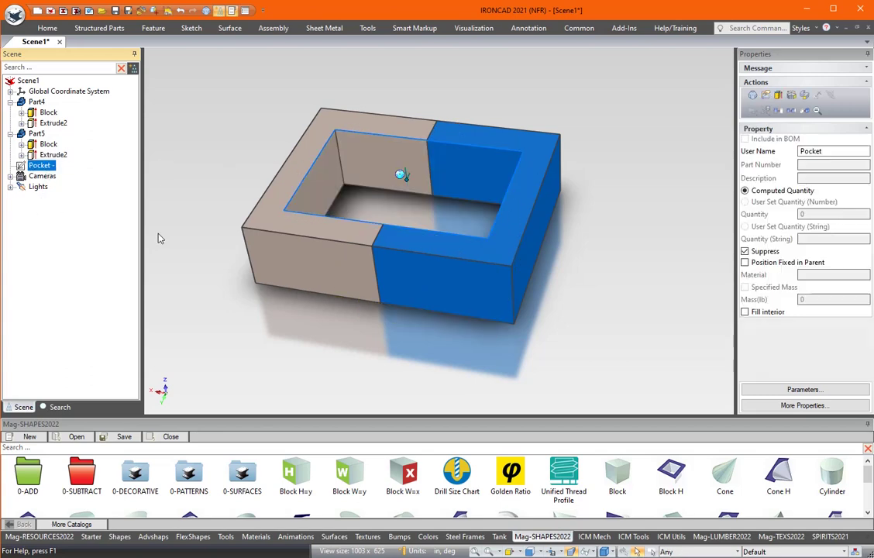
click(166, 169)
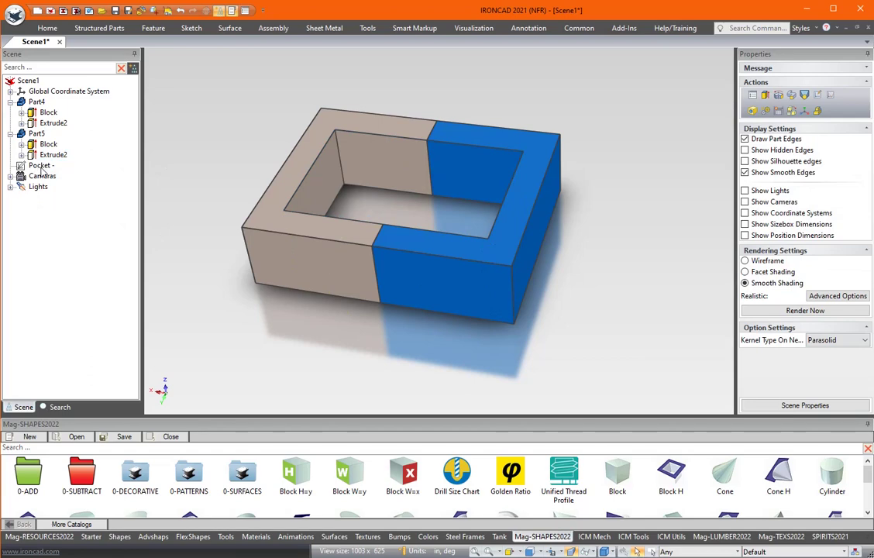
- Reduce the depth of Part4's pocket extrude to about 0.547 in with its end handle
click(51, 123)
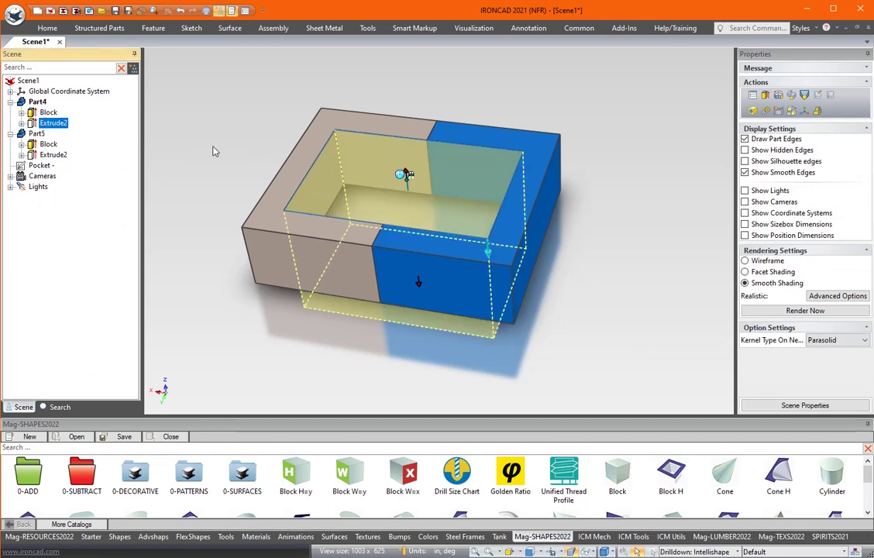
middle_drag(406, 174, 426, 288)
click(423, 297)
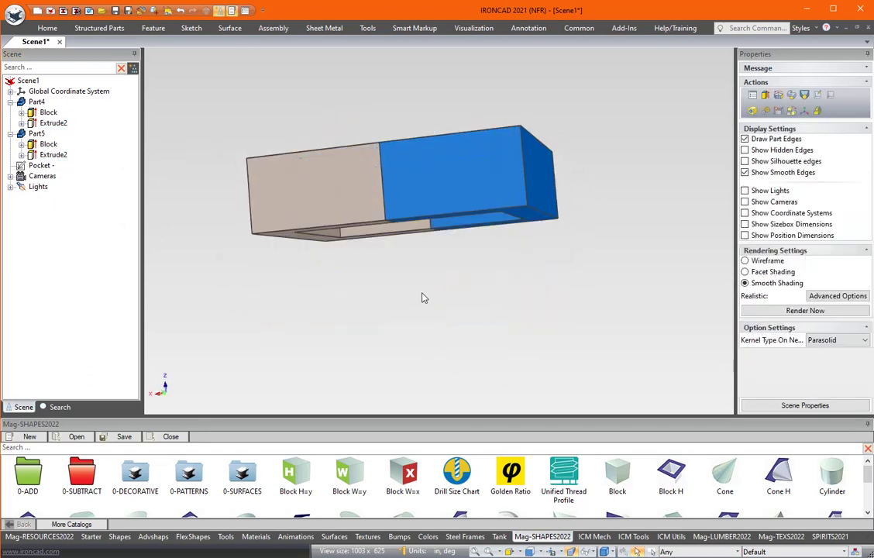
middle_drag(367, 219, 415, 288)
click(385, 241)
drag(415, 288, 416, 190)
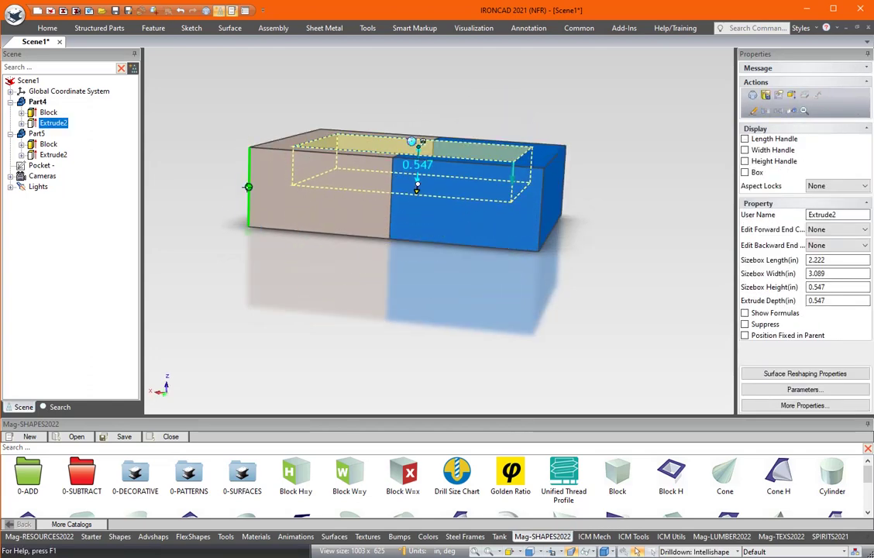
- Select the pocket extrudes of Part4 and Part5 in turn to compare how deep each one cuts from the shared sketch
click(217, 172)
middle_drag(217, 172, 415, 253)
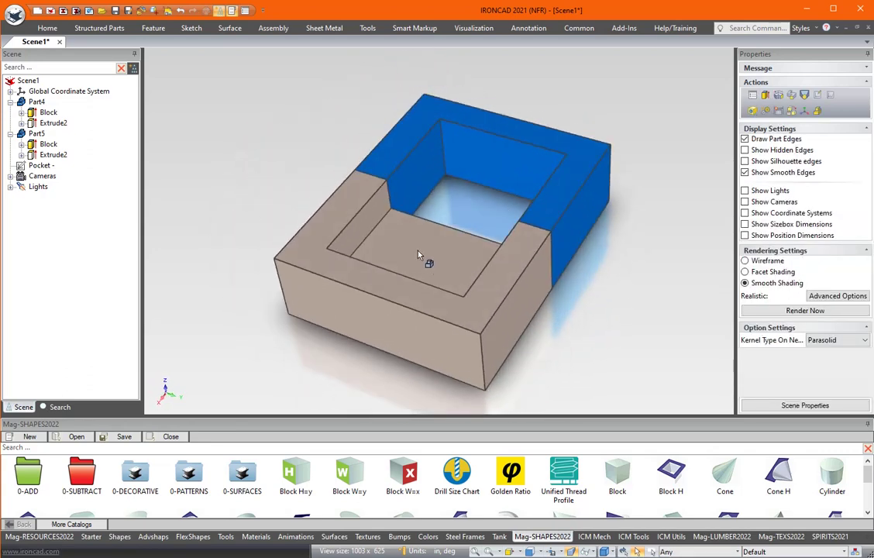
click(423, 257)
click(428, 270)
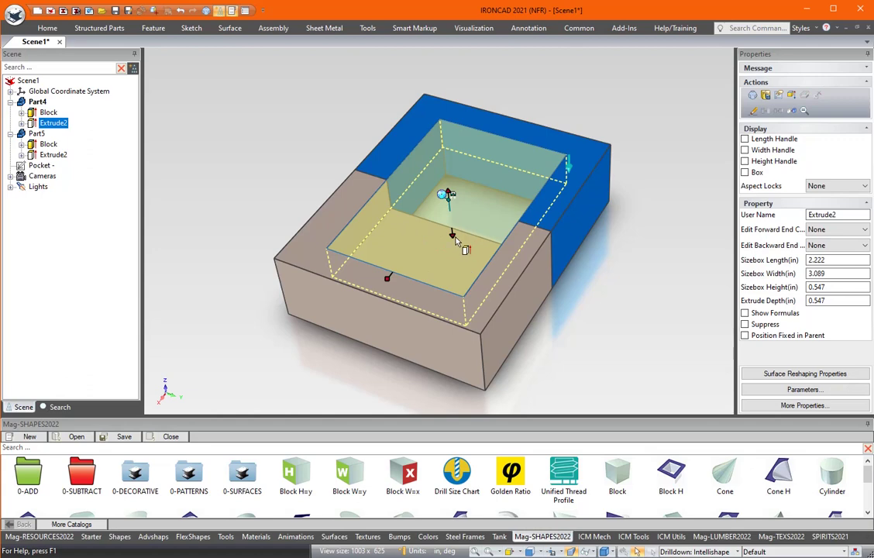
middle_drag(512, 131, 498, 193)
click(511, 168)
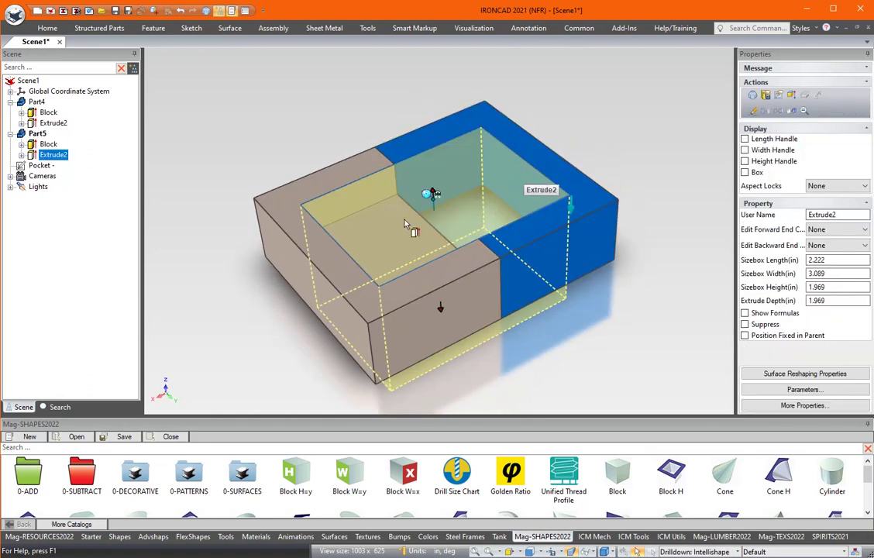
click(402, 229)
middle_drag(402, 229, 364, 217)
click(476, 186)
click(474, 206)
click(474, 209)
middle_drag(474, 209, 444, 238)
- Adjust the depth of Part5's pocket extrude with its end handle, keeping the cut through the blue block
click(592, 279)
middle_drag(592, 279, 503, 253)
click(490, 193)
click(490, 193)
middle_drag(490, 193, 439, 243)
drag(440, 243, 444, 272)
middle_drag(444, 272, 399, 160)
- Deepen Part4's pocket extrude to about 1.746 in with its end handle, and reduce it to about 0.586 in
click(399, 185)
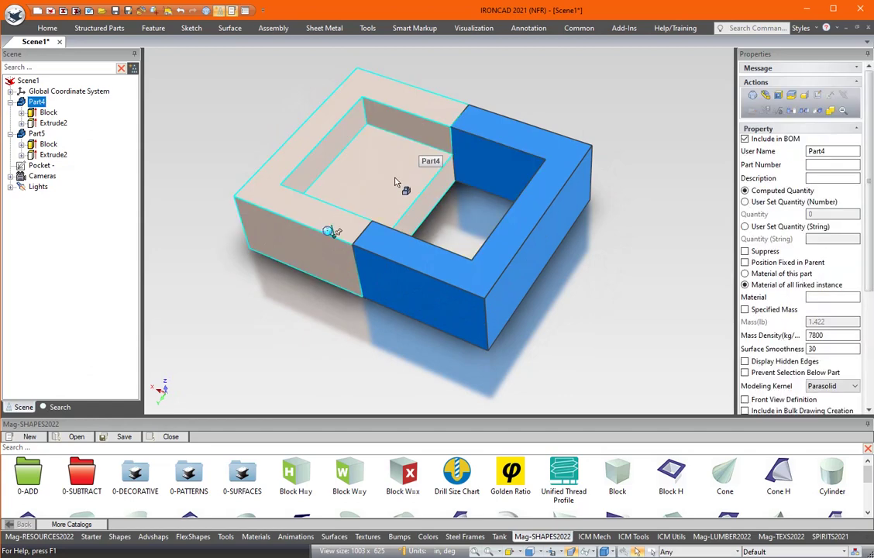
click(402, 188)
drag(424, 197, 415, 361)
middle_drag(416, 361, 425, 260)
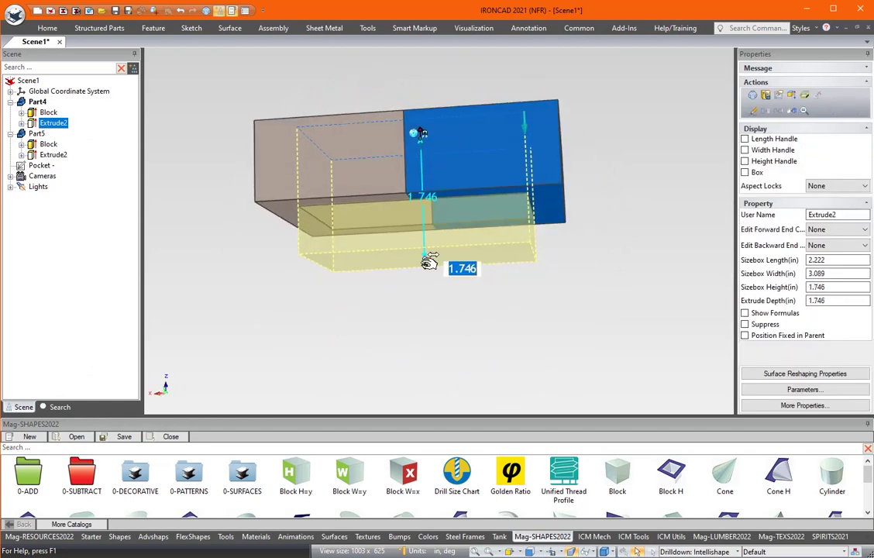
drag(429, 265, 422, 186)
middle_drag(422, 186, 384, 152)
- Set the forward end condition of Part4's pocket extrude to Extrude thru Part
right_click(374, 141)
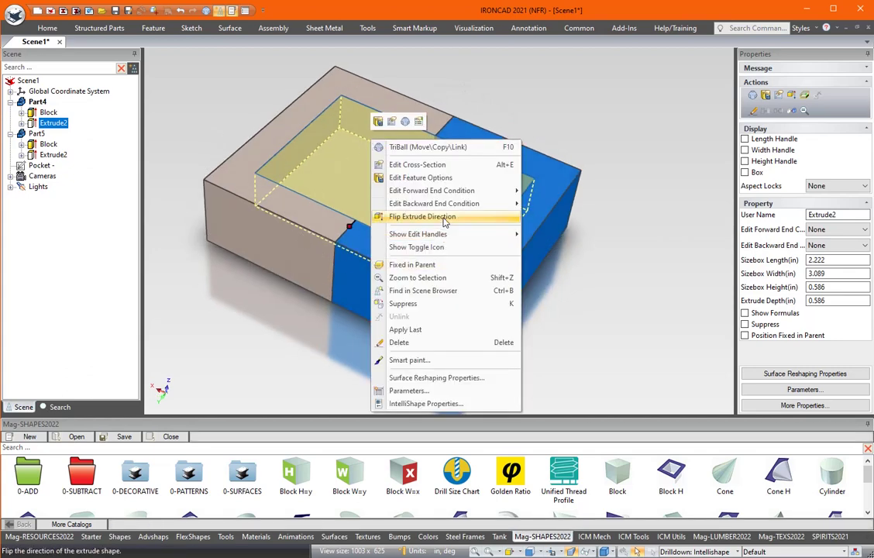
mouse_move(500, 191)
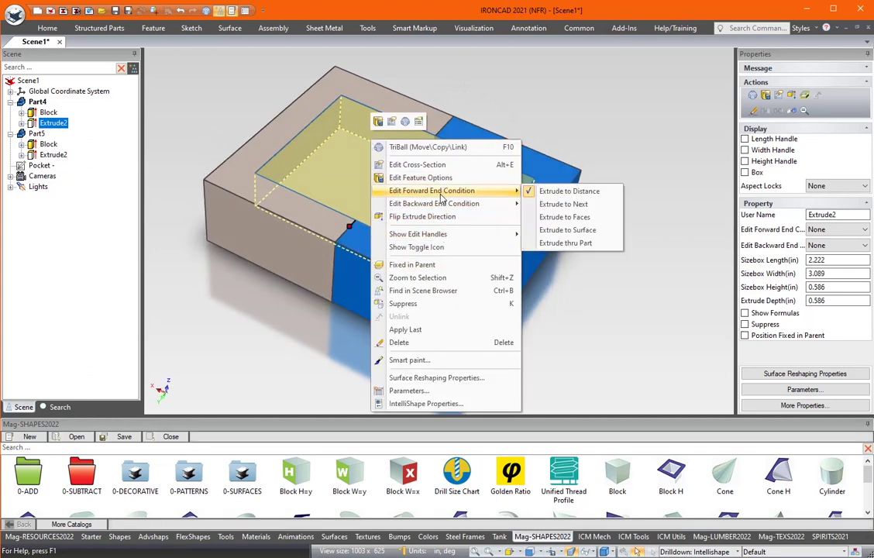
click(565, 243)
click(587, 289)
- Test the through pocket by resizing Part4's block height to about 1.939 in and 0.745 in, and restore it to 1.094 in
middle_drag(587, 289, 341, 231)
click(335, 114)
click(335, 114)
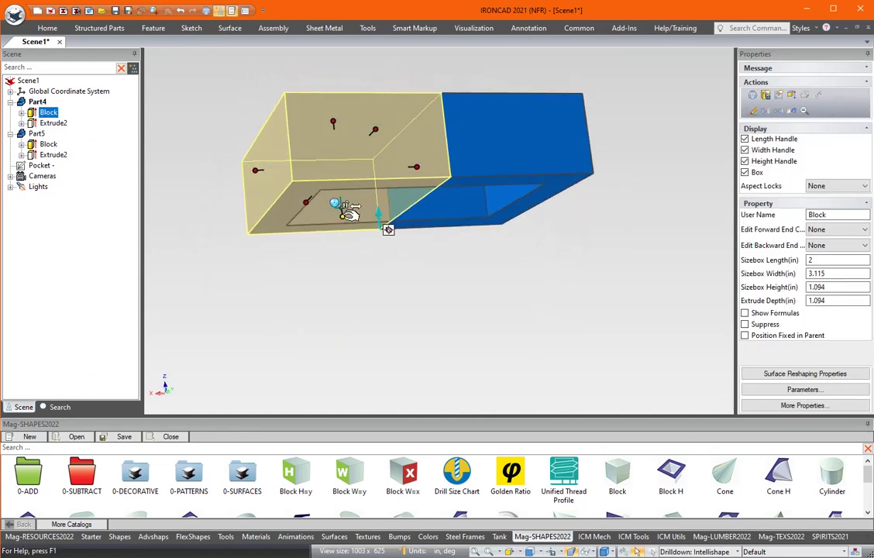
drag(341, 230, 343, 260)
middle_drag(343, 260, 327, 273)
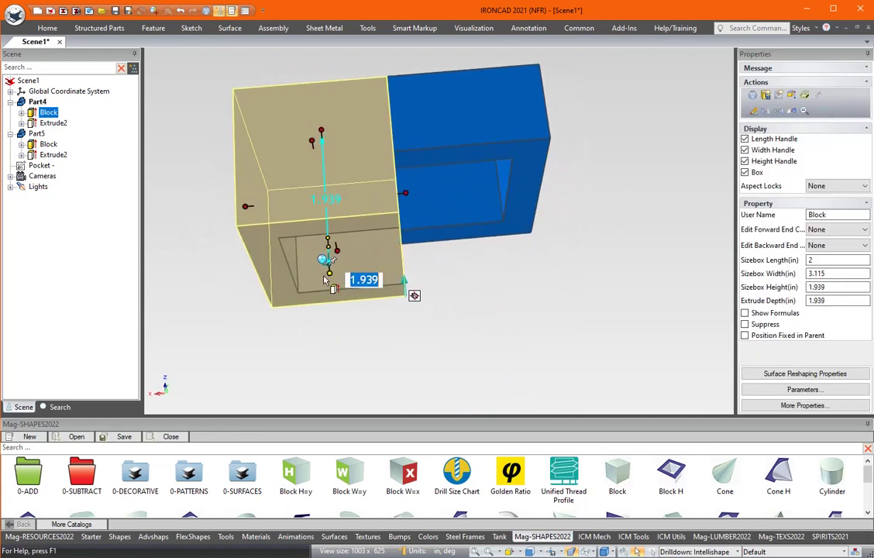
drag(333, 267, 323, 183)
middle_drag(323, 183, 331, 185)
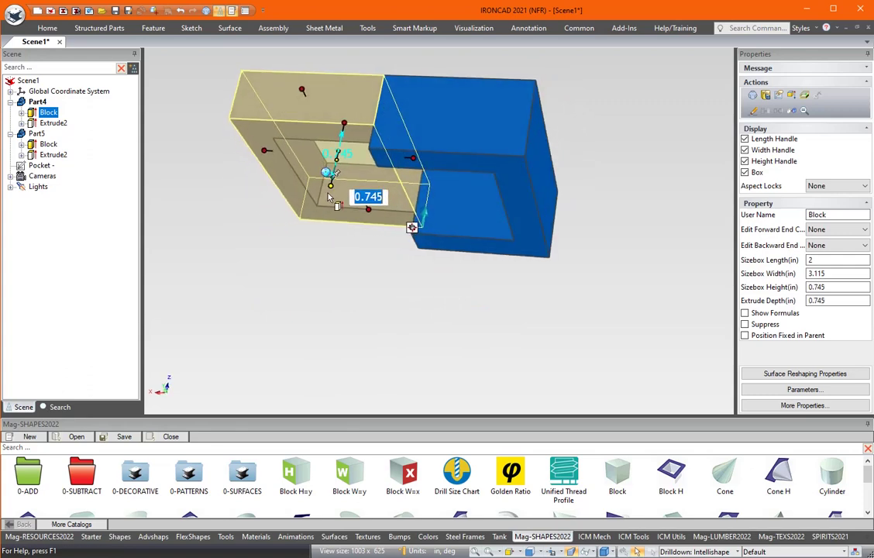
shift+drag(333, 184, 459, 204)
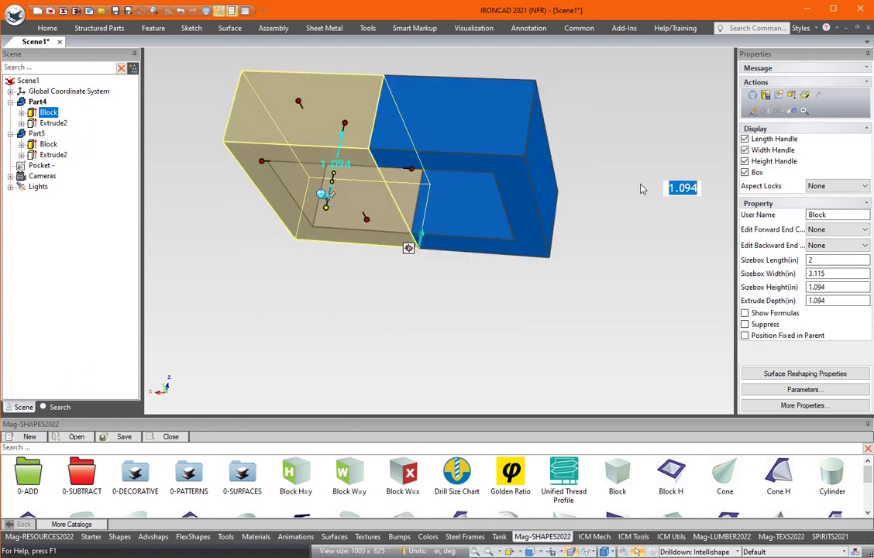
click(641, 189)
- Highlight the suppressed Pocket sketch in the scene tree to review its outline across both blocks
middle_drag(642, 189, 459, 159)
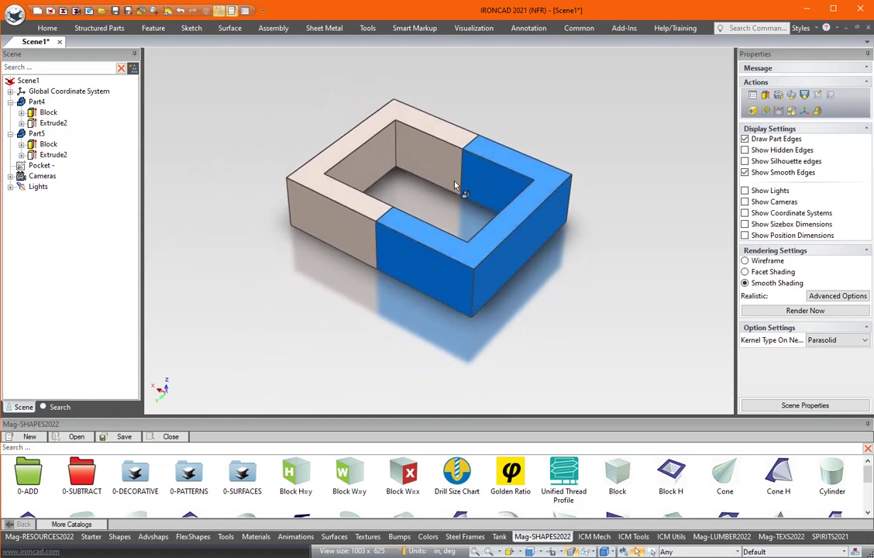
click(38, 166)
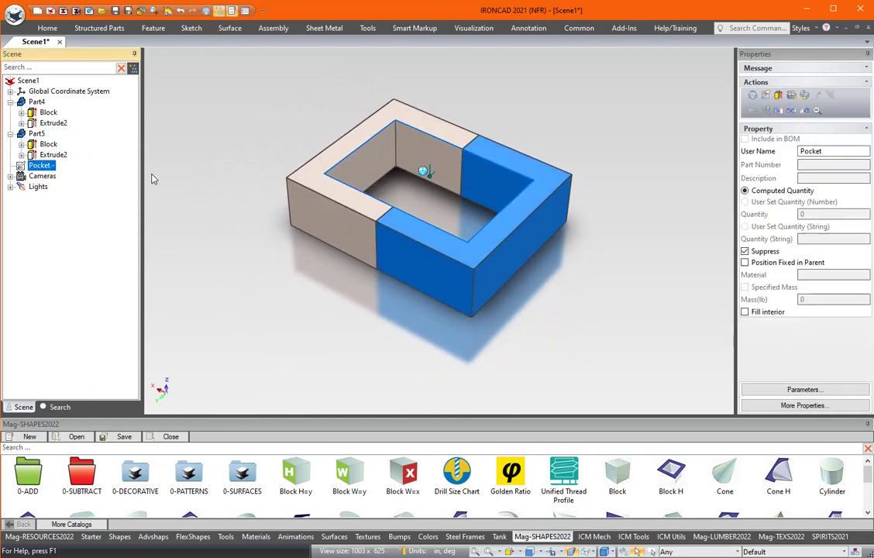
click(228, 168)
- Create a new 2D sketch on the inner end wall of Part4's pocket, facing Part5
middle_drag(356, 165, 388, 162)
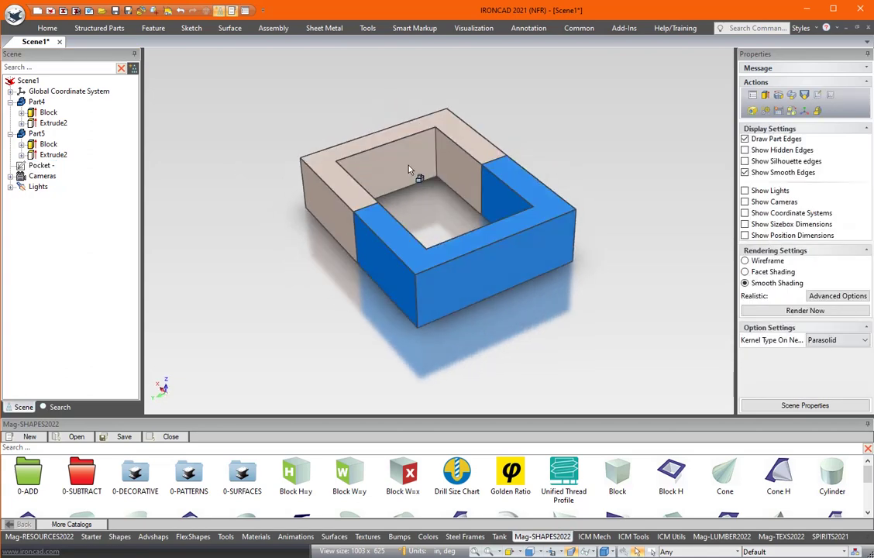
middle_drag(464, 227, 453, 226)
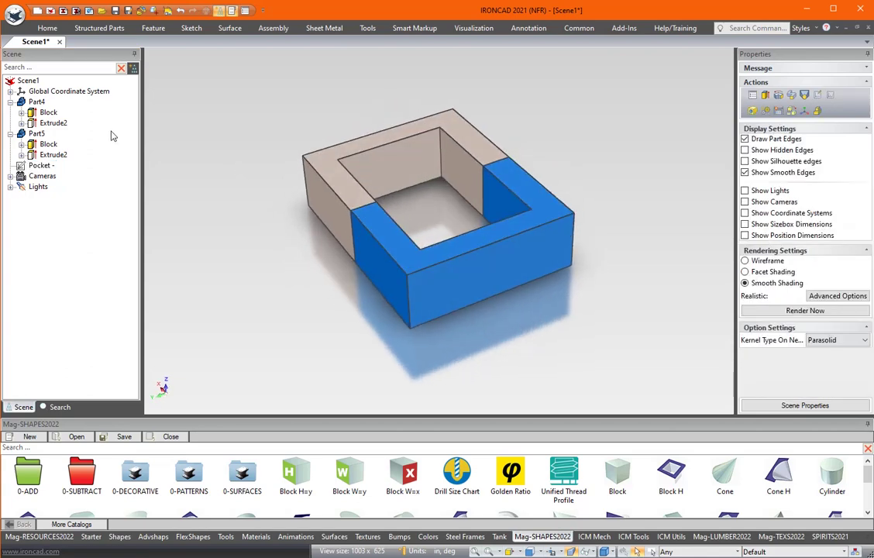
click(191, 29)
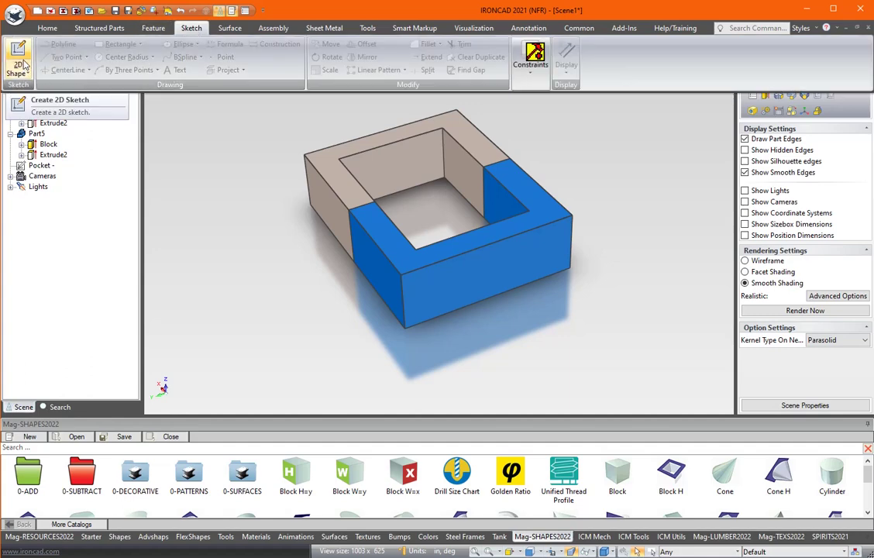
click(19, 68)
click(38, 88)
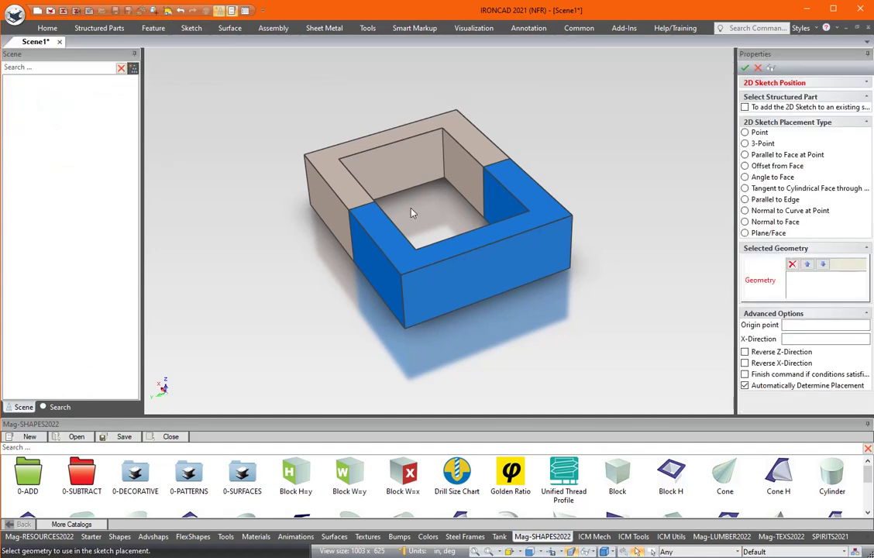
click(398, 171)
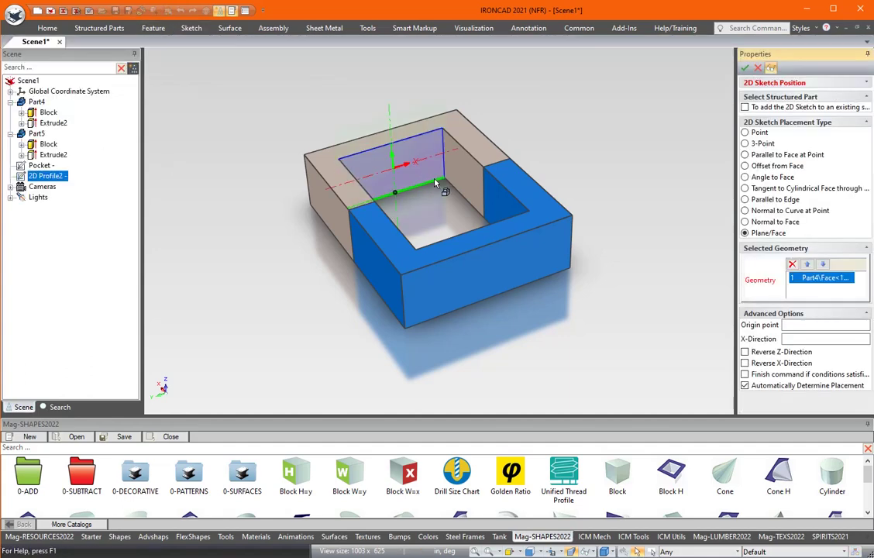
click(744, 68)
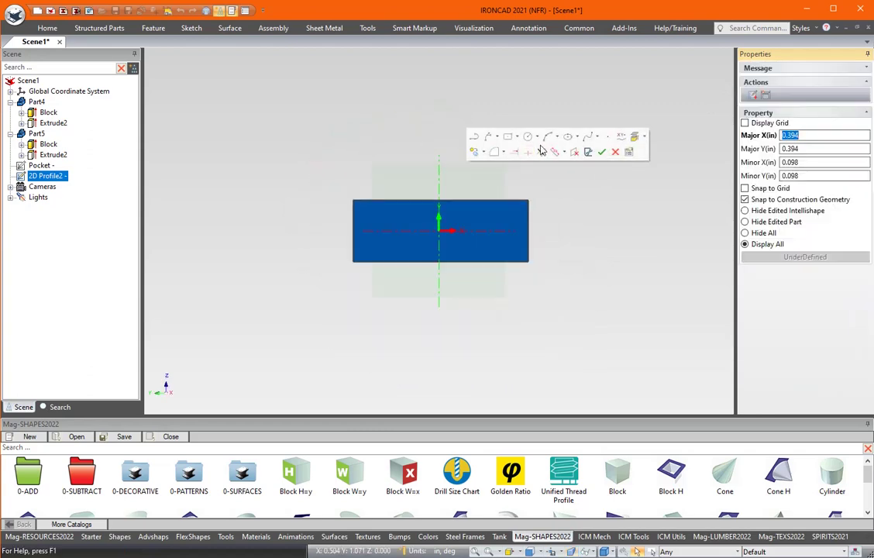
- Sketch a circle about 0.653 in in diameter centred on the sketch origin, and finish the sketch
click(530, 137)
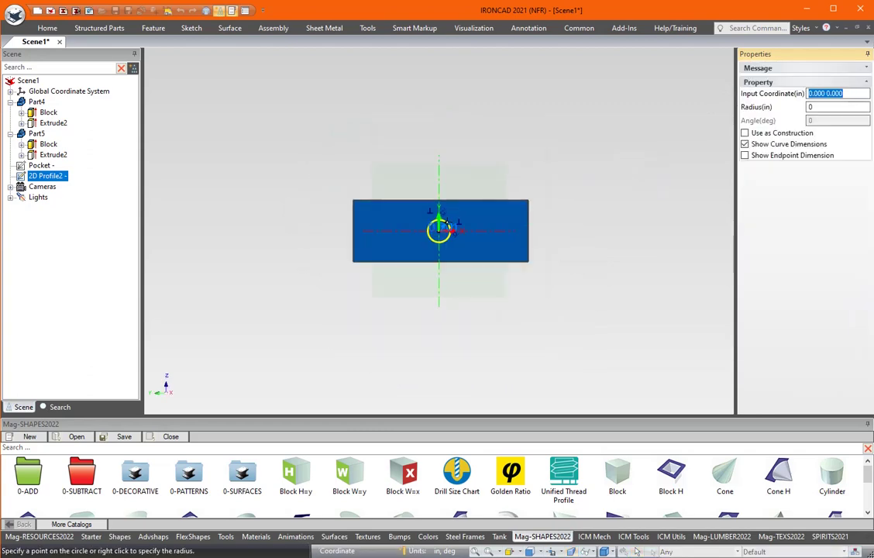
key(Escape)
key(Escape)
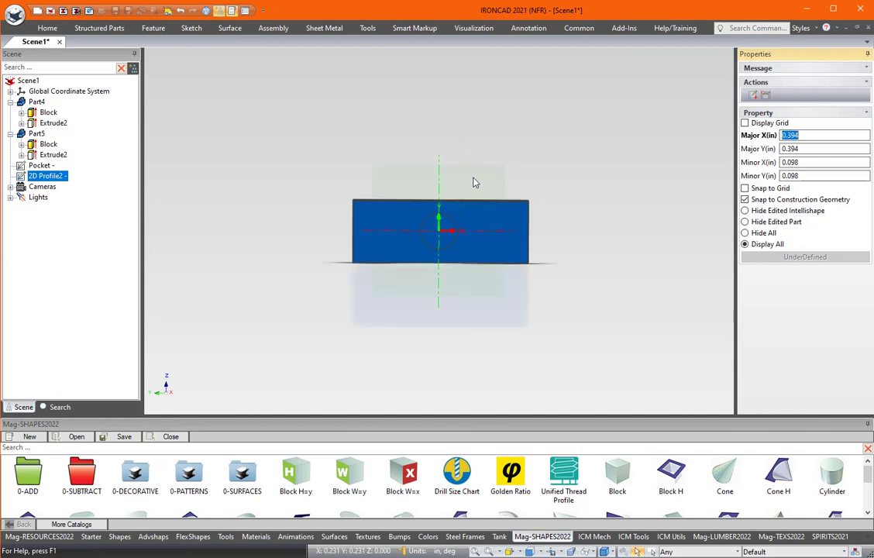
mouse_move(475, 182)
middle_down()
mouse_move(453, 150)
mouse_move(565, 136)
middle_up()
right_click(566, 137)
key(Escape)
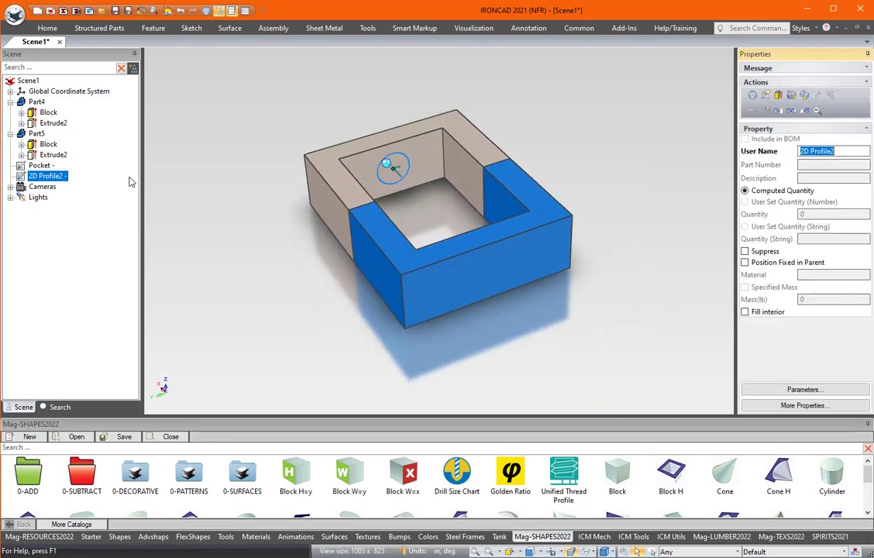
- Rename the new circle sketch as Pin in the scene tree
click(54, 177)
text(P)
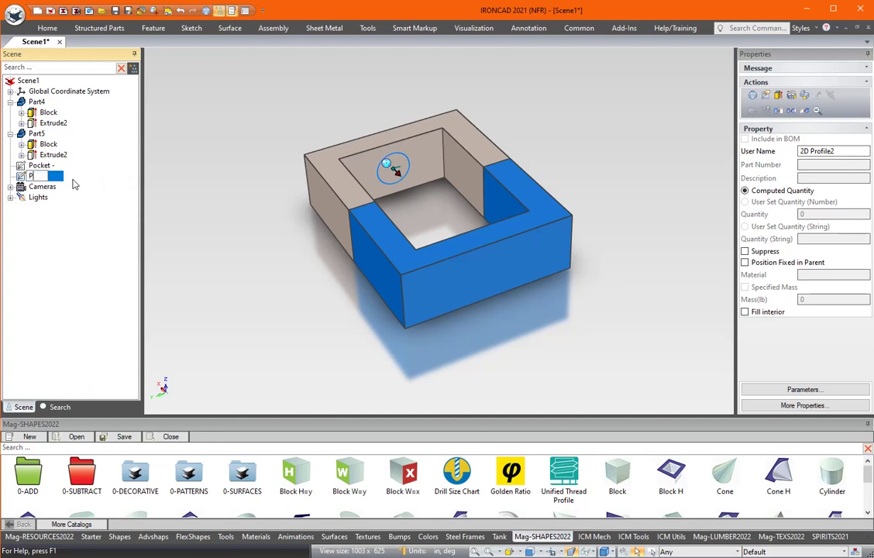
text(in)
click(56, 197)
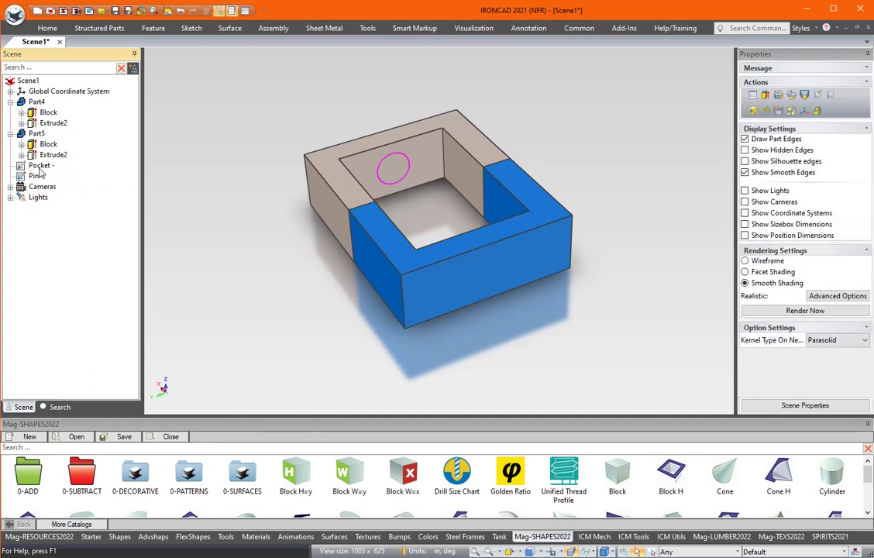
- Select Part4 and Part5 in turn to examine both blocks in relation to the Pin sketch
middle_drag(250, 172, 306, 184)
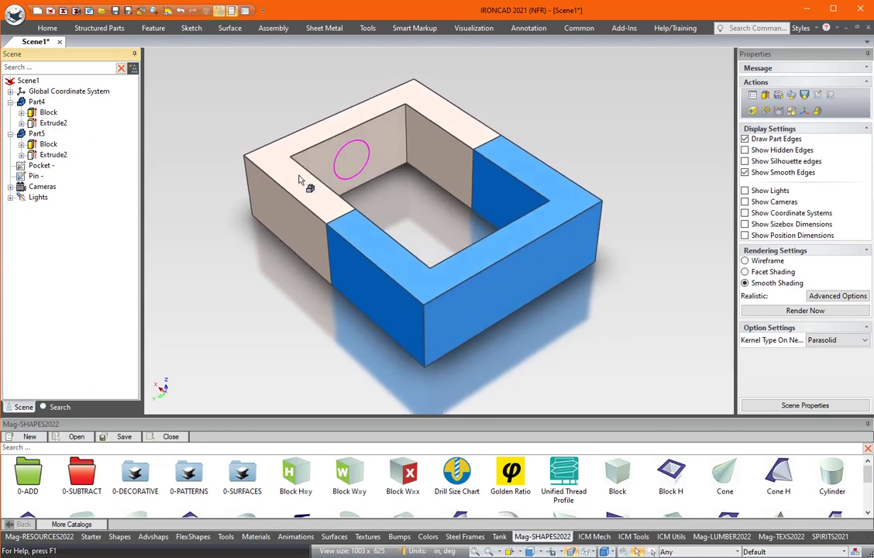
click(367, 147)
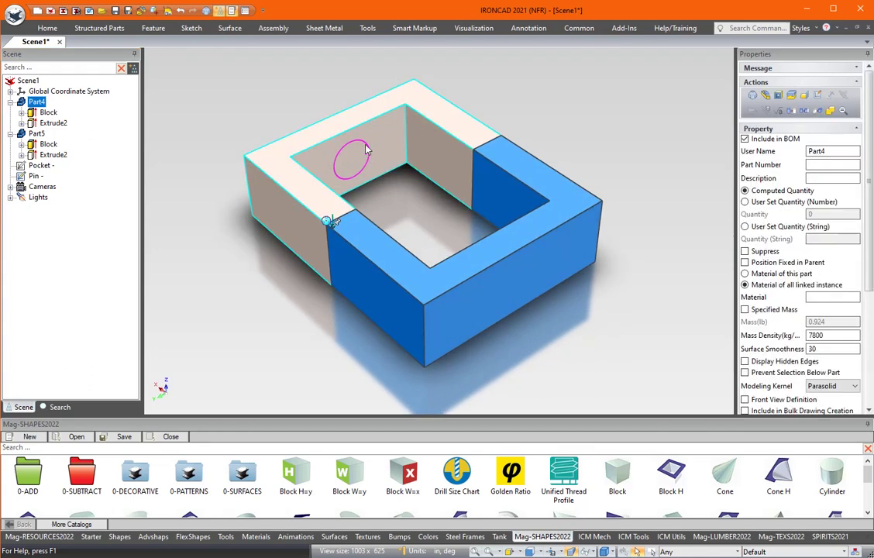
click(542, 271)
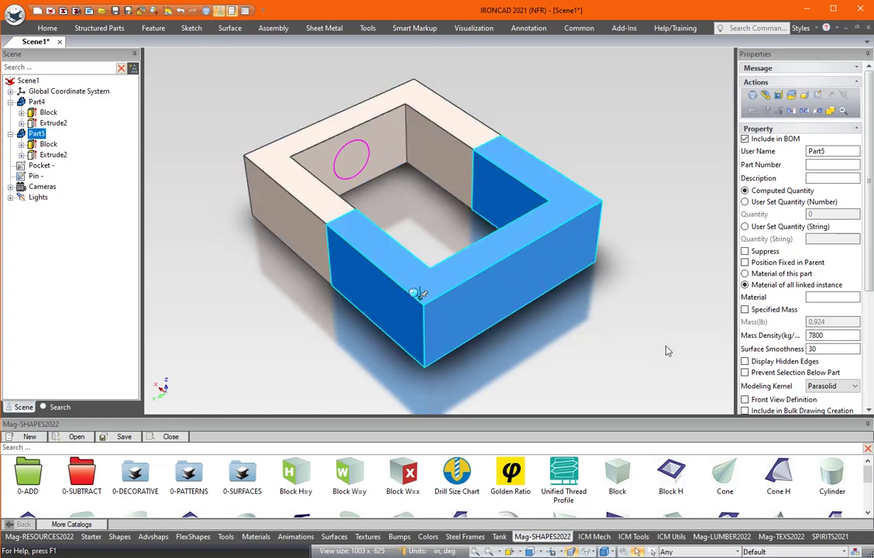
click(610, 154)
middle_drag(358, 139, 345, 141)
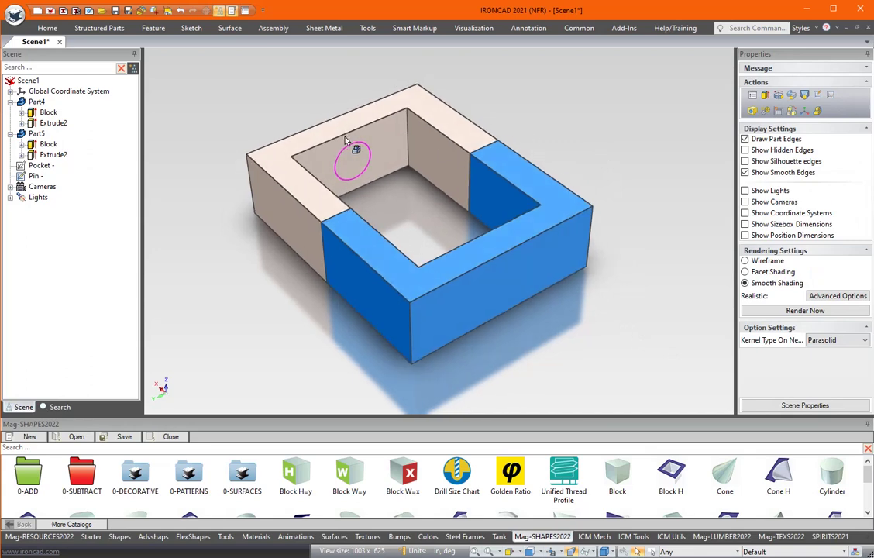
- Extrude the Pin sketch 1.969 in as a solid that adds material to Part4
right_click(369, 151)
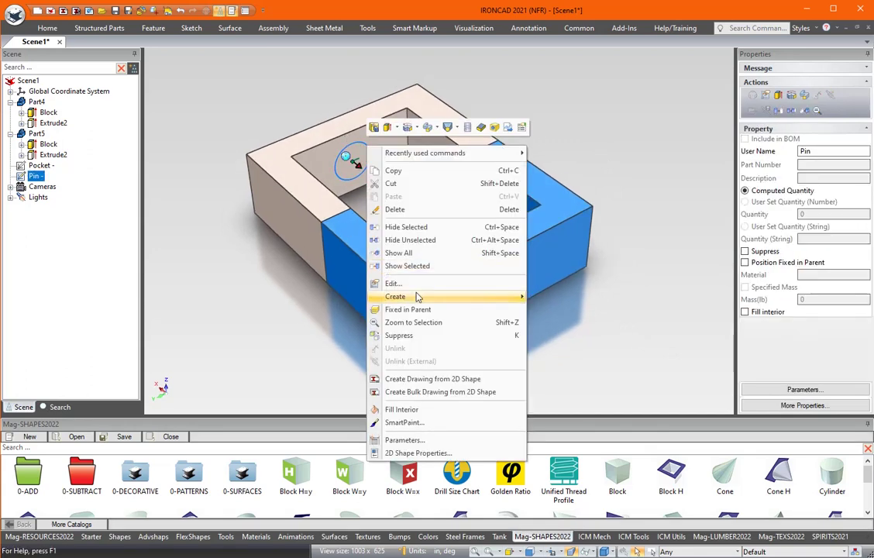
mouse_move(416, 299)
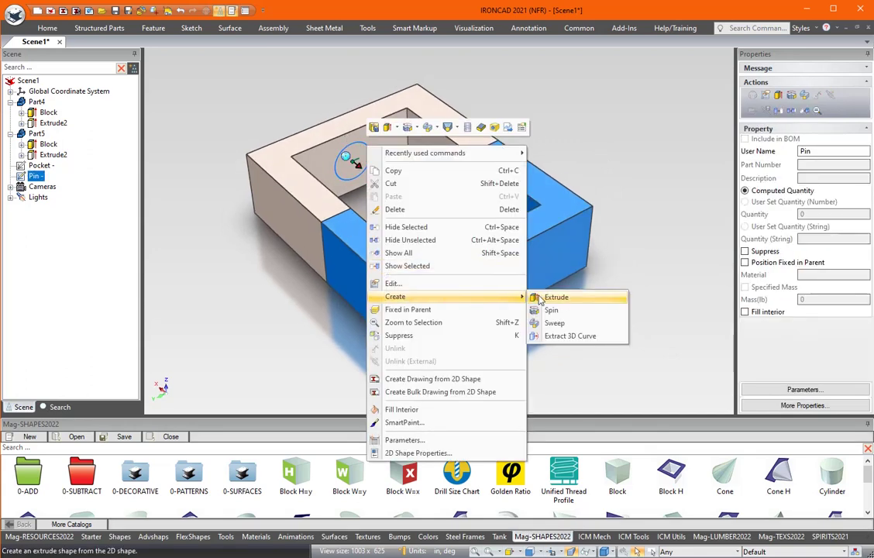
click(564, 299)
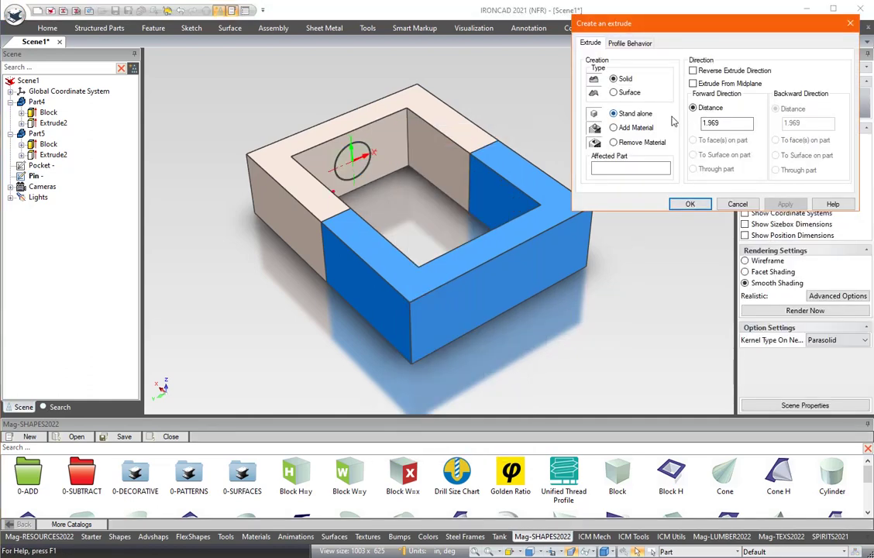
click(613, 127)
click(395, 109)
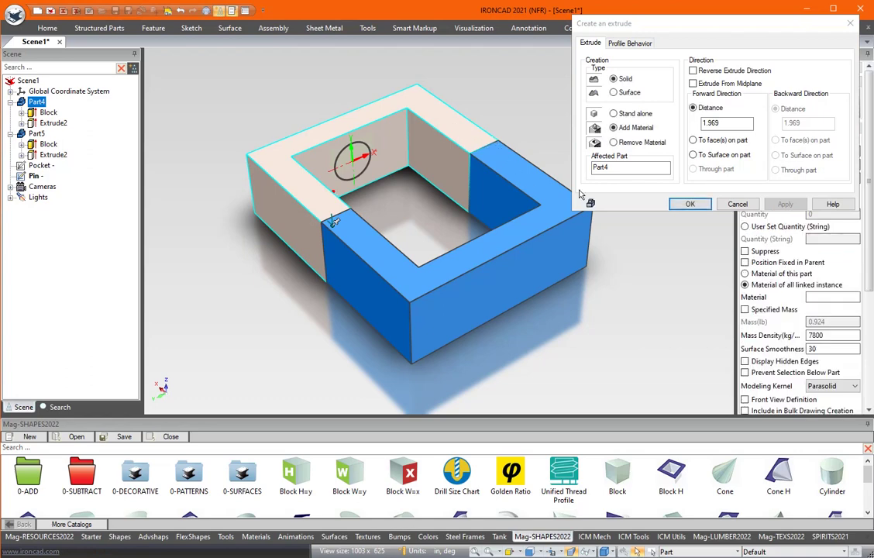
click(691, 204)
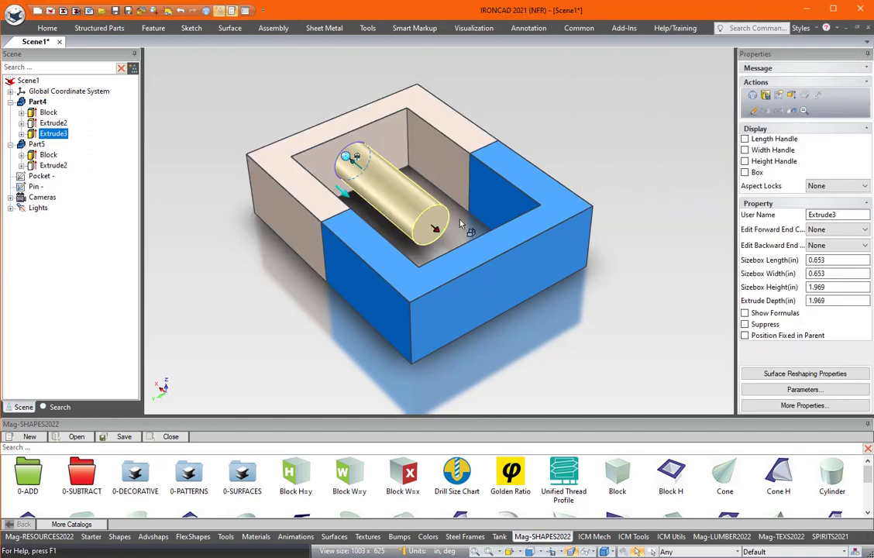
- Lengthen the pin extrude with its end handle to reach the outer face of Part5's far wall, and select Part4
drag(439, 227, 507, 288)
click(589, 177)
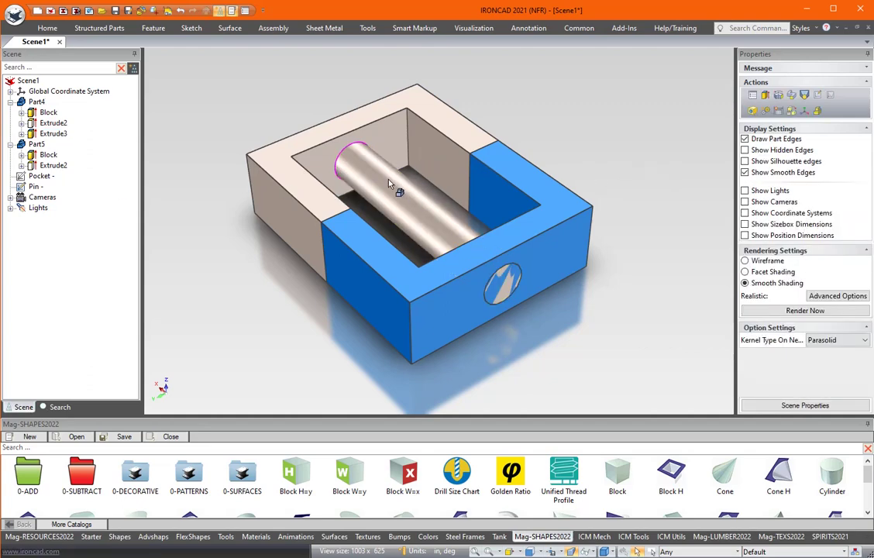
click(361, 147)
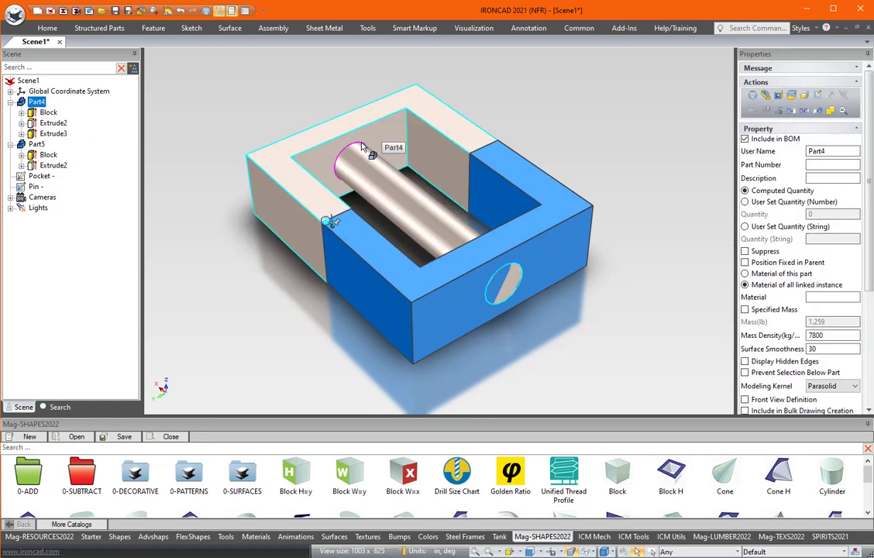
- Extrude the linked Pin sketch as a cut removing material from Part5, and lengthen the cut to 4.377 in past its far wall
right_click(34, 188)
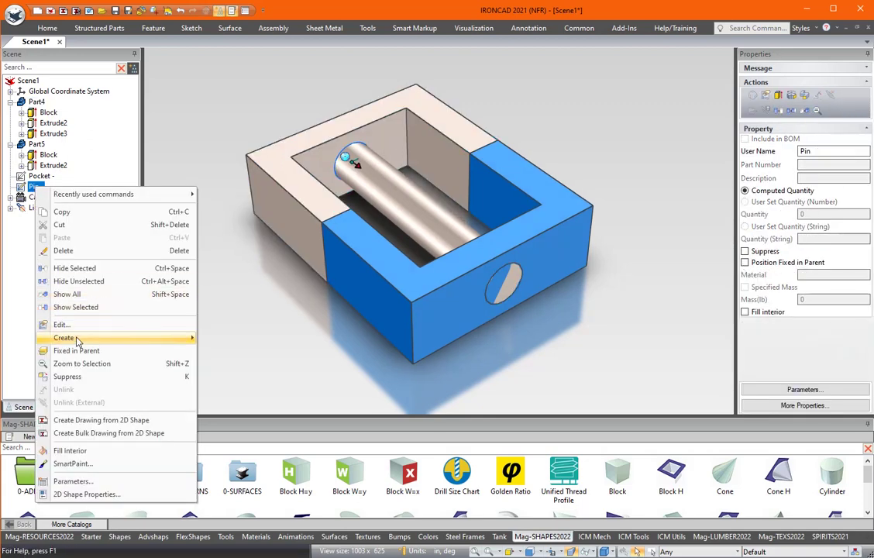
mouse_move(189, 339)
click(227, 338)
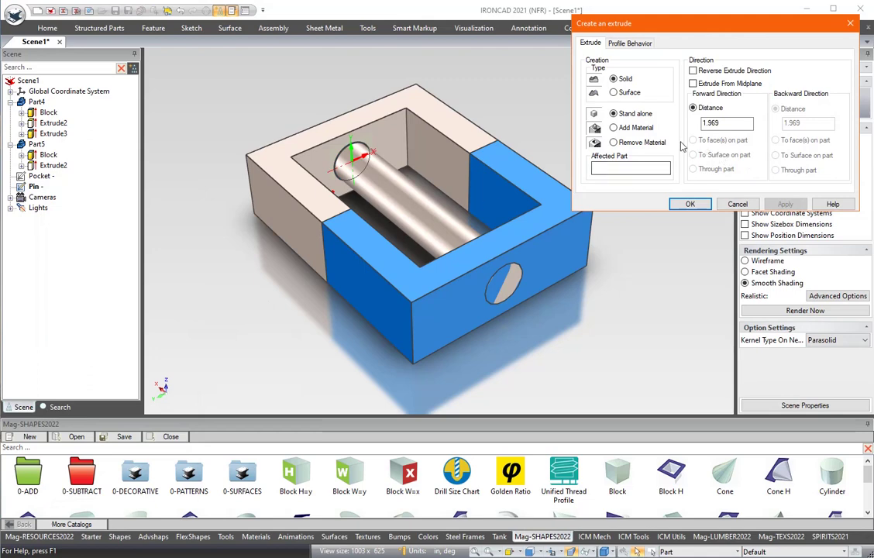
click(613, 143)
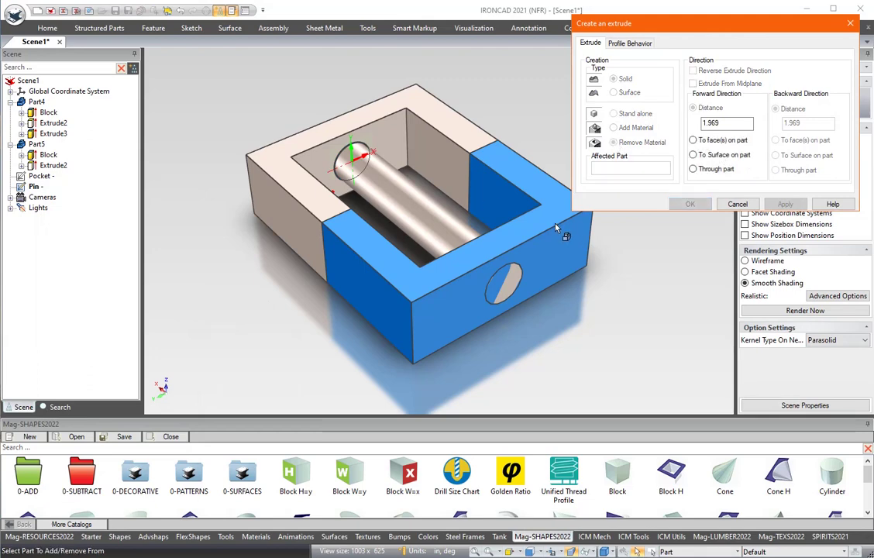
click(488, 196)
click(630, 43)
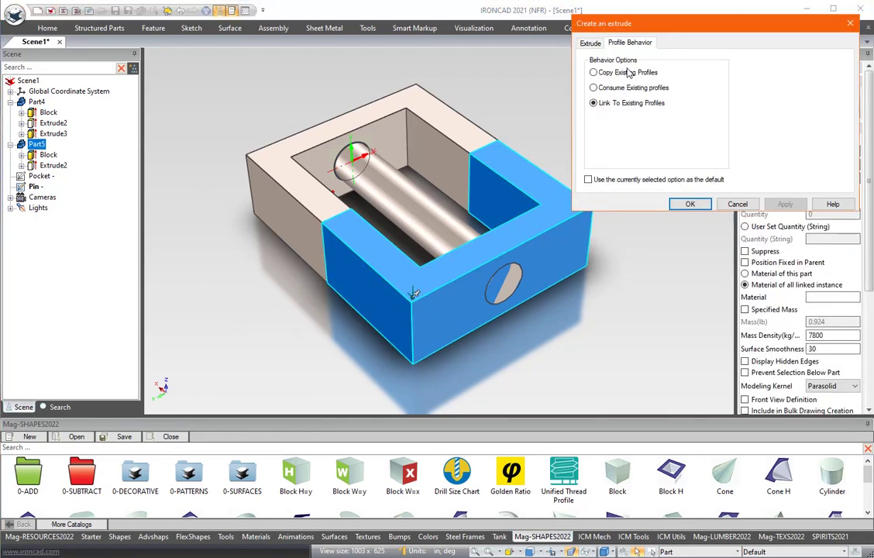
click(590, 44)
click(653, 203)
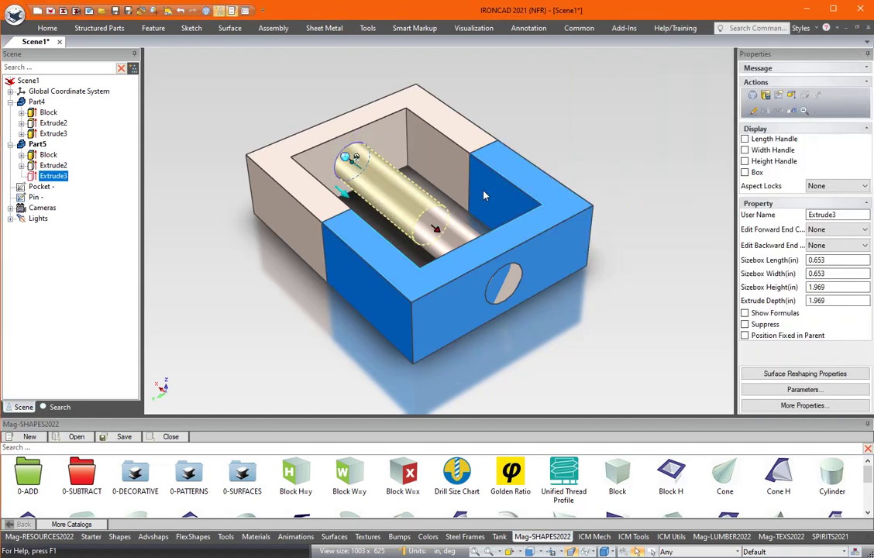
drag(437, 230, 553, 317)
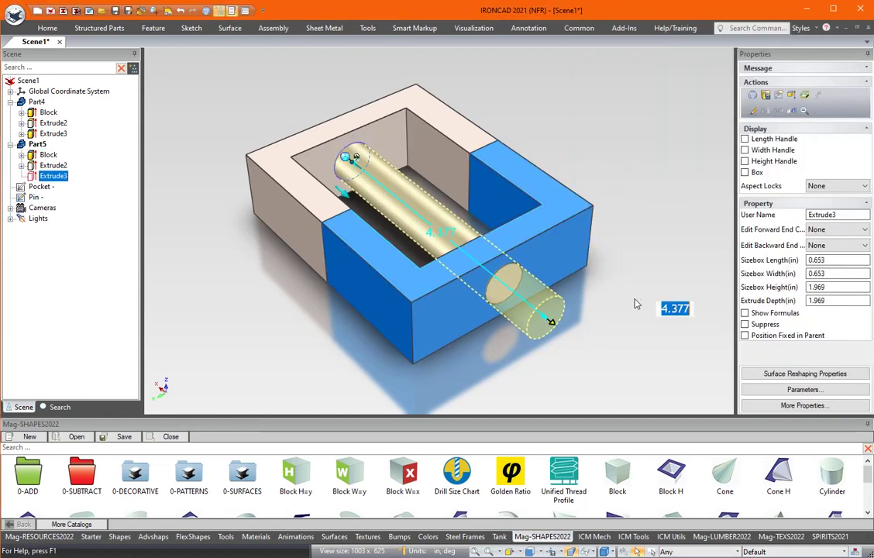
click(637, 292)
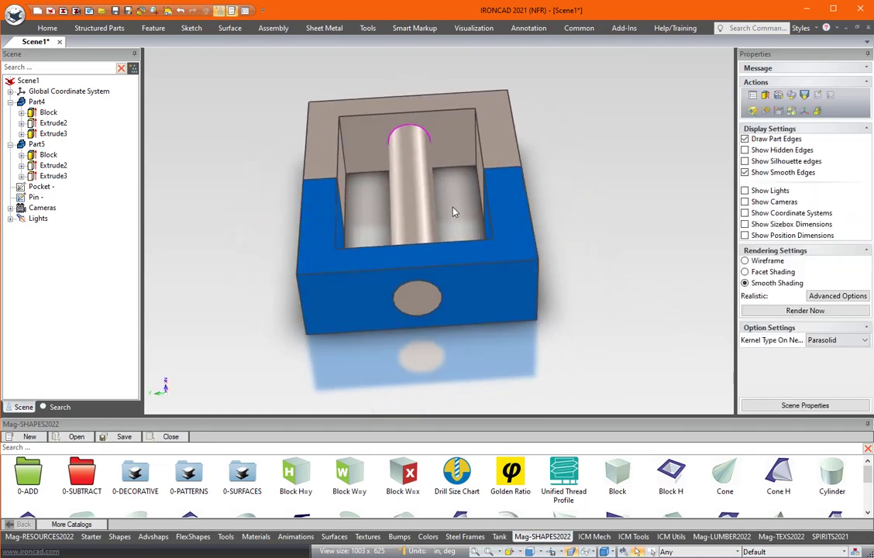
- Try enlarging the Pin sketch's circle with its size handle, and undo the change
middle_drag(180, 198, 425, 195)
click(34, 198)
drag(439, 184, 449, 177)
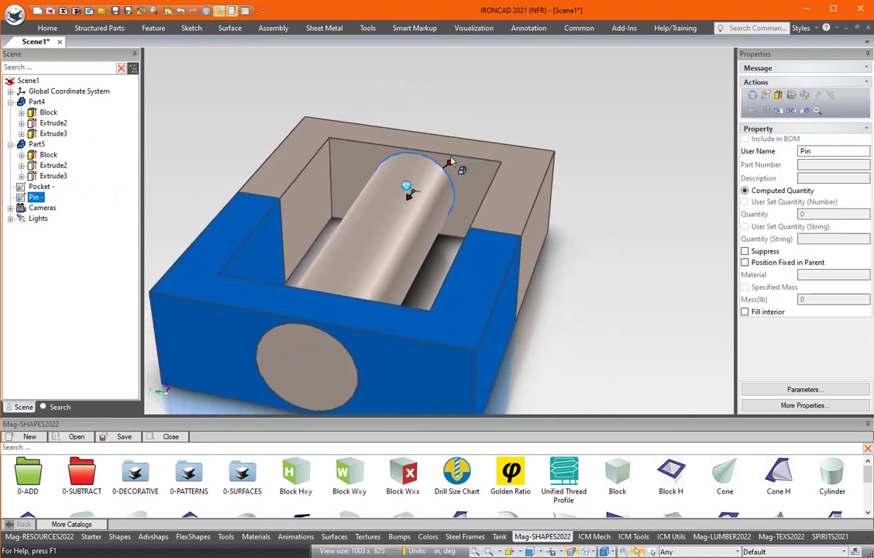
key(ctrl+z)
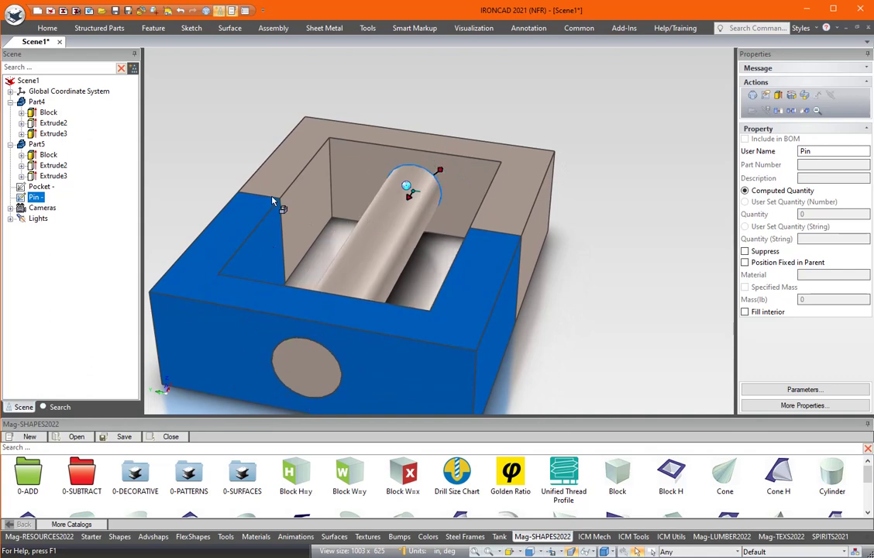
- Select Extrude3 in Part4, Extrude3 in Part5 and the Pin sketch in turn to examine the pin and its matching hole
click(53, 134)
click(53, 176)
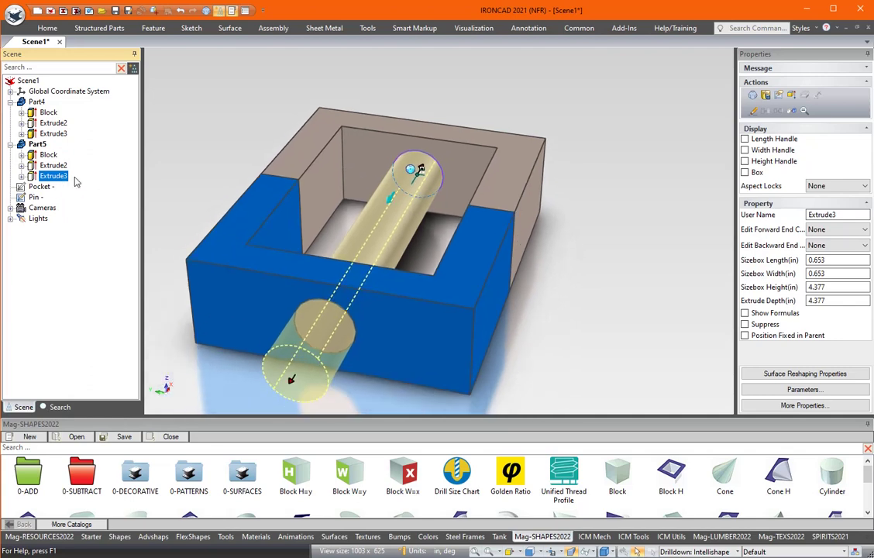
click(121, 144)
middle_drag(346, 182, 178, 132)
click(34, 197)
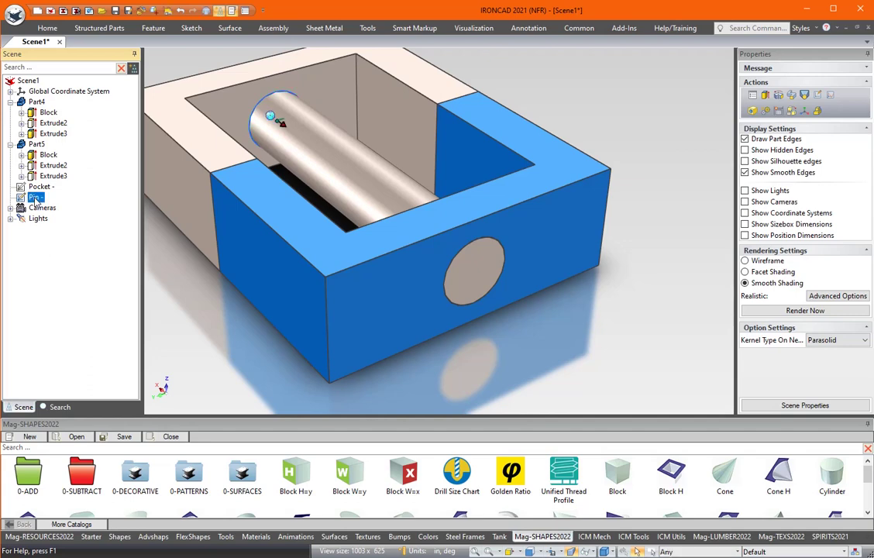
right_click(35, 198)
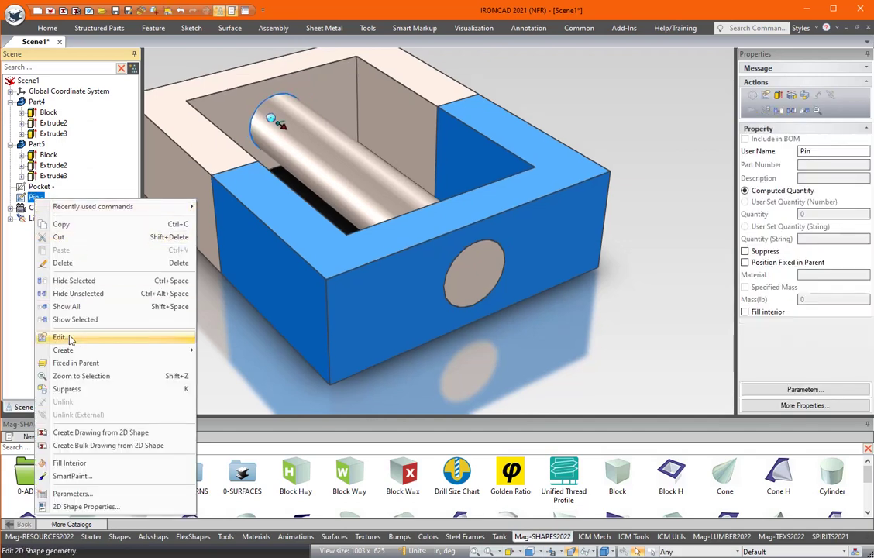
click(470, 72)
middle_drag(439, 69, 133, 215)
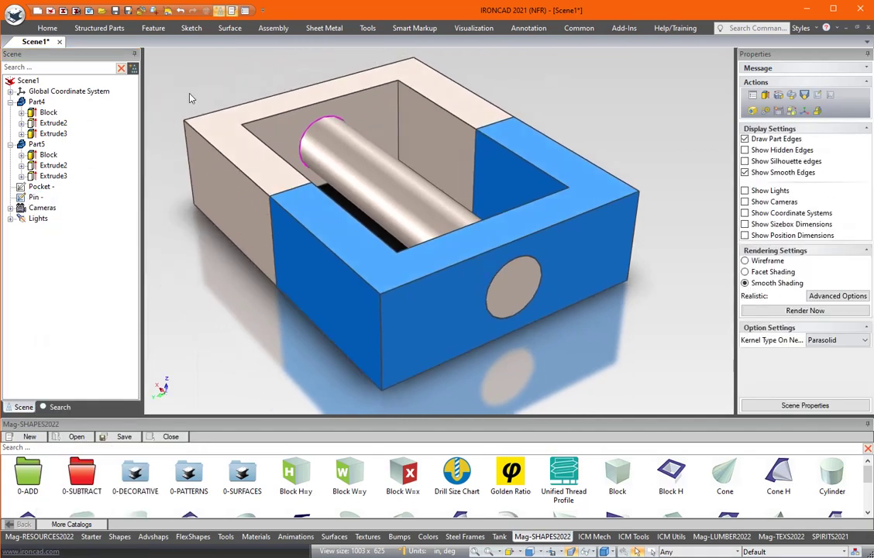
middle_drag(190, 98, 32, 182)
- Suppress the Pin sketch to hide its circle in the scene
right_click(35, 198)
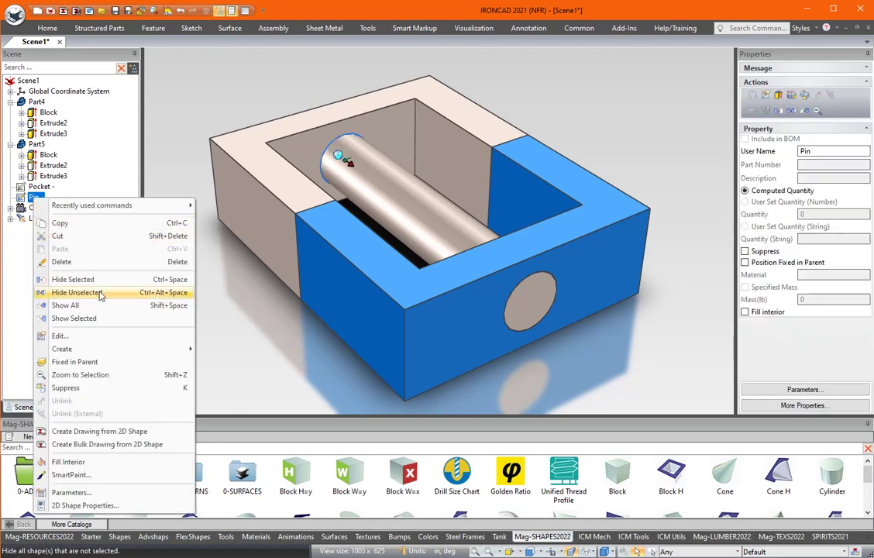
click(75, 387)
middle_drag(229, 205, 111, 201)
click(341, 169)
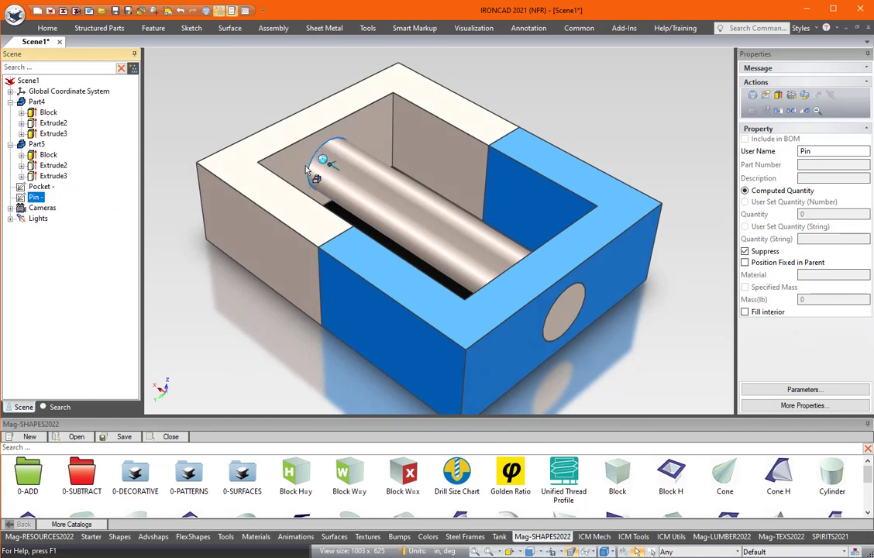
right_click(35, 198)
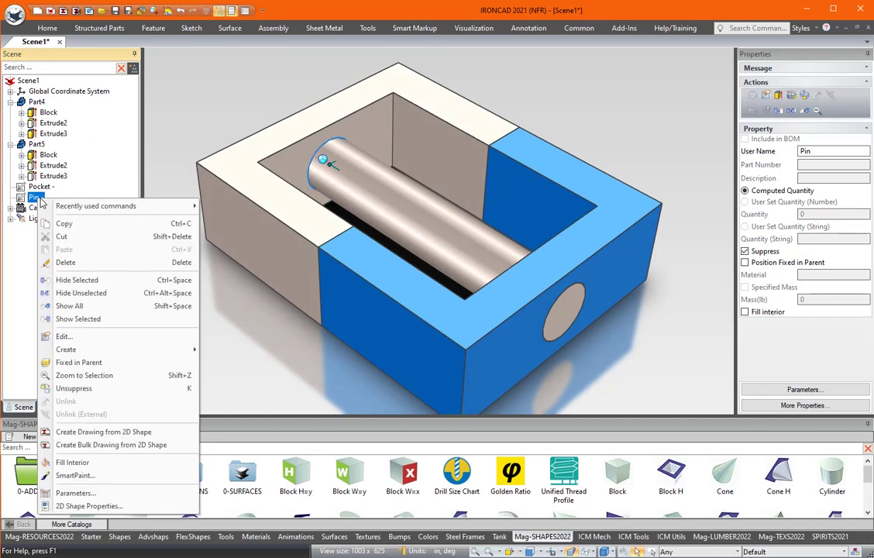
middle_drag(186, 310, 221, 279)
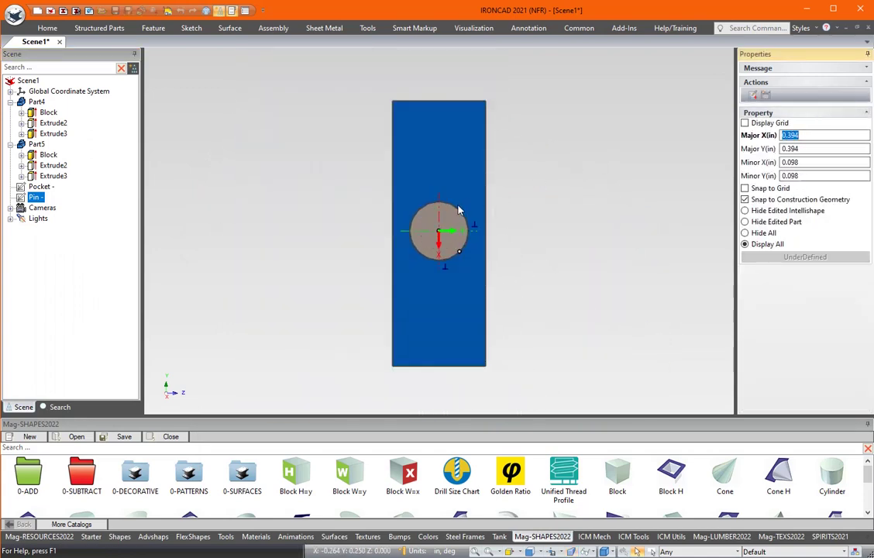
right_click(613, 122)
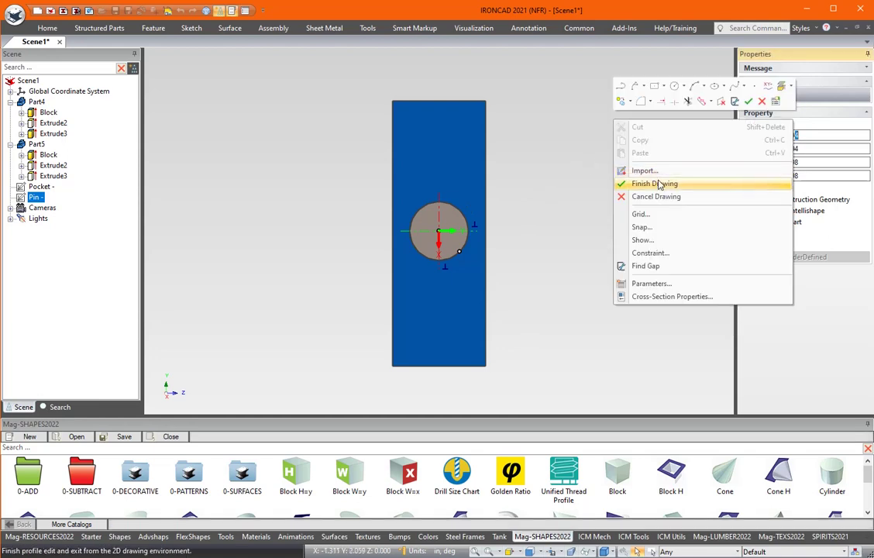
click(655, 196)
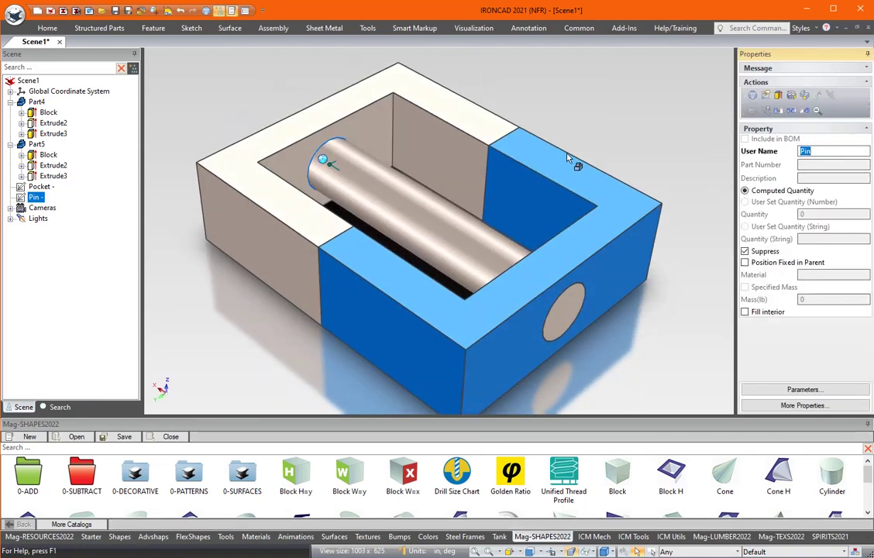
click(178, 127)
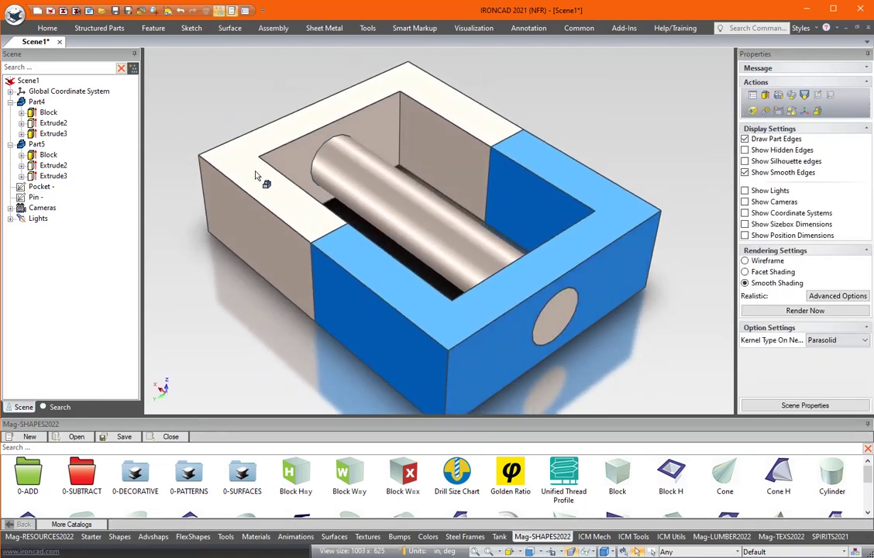
- Unsuppress the Pin sketch and edit it to add a locked radius dimension to its circle
right_click(37, 199)
click(74, 388)
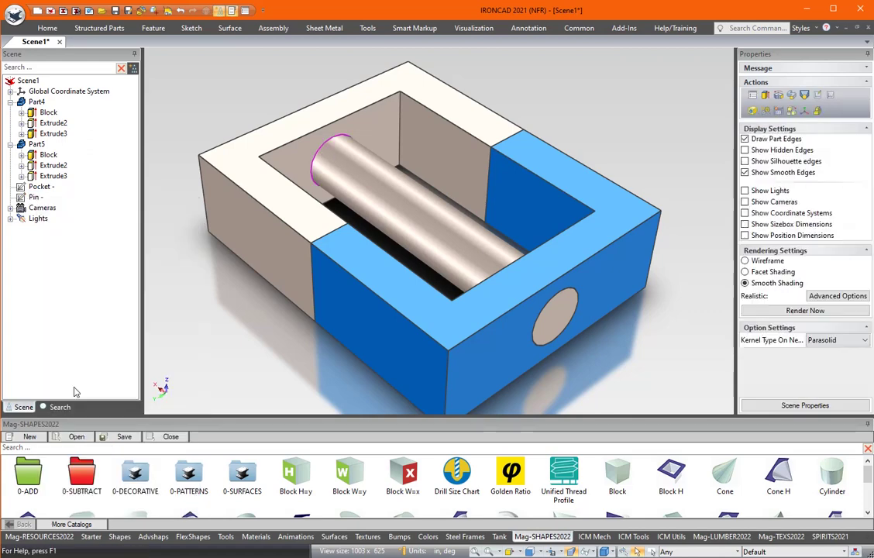
right_click(32, 199)
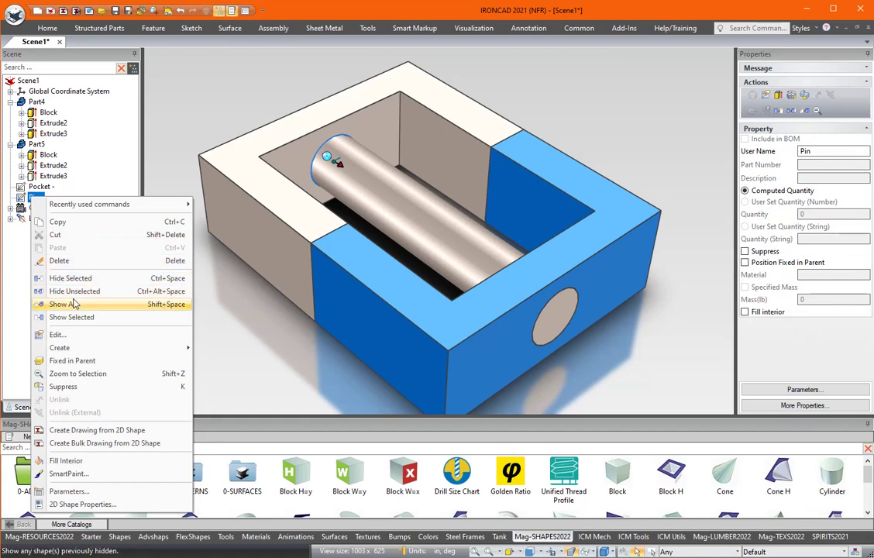
click(58, 335)
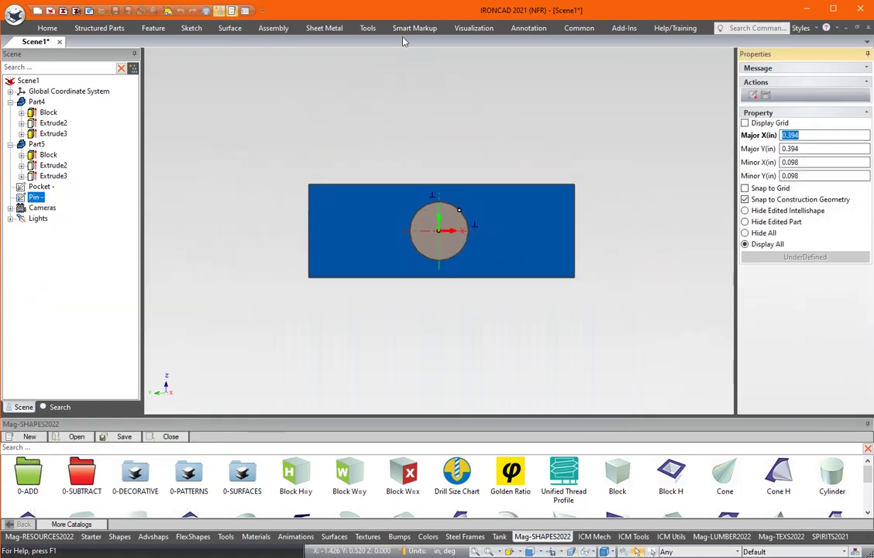
click(191, 27)
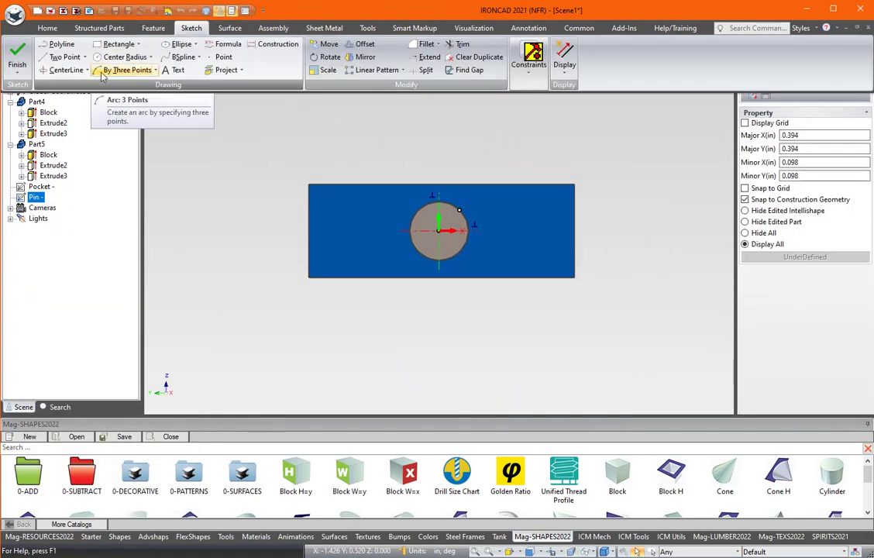
click(528, 56)
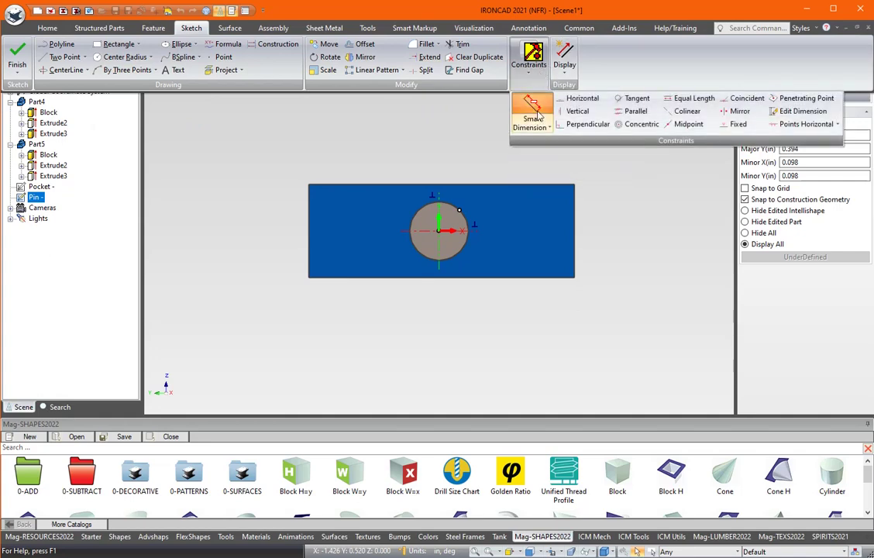
click(528, 97)
click(456, 204)
click(503, 140)
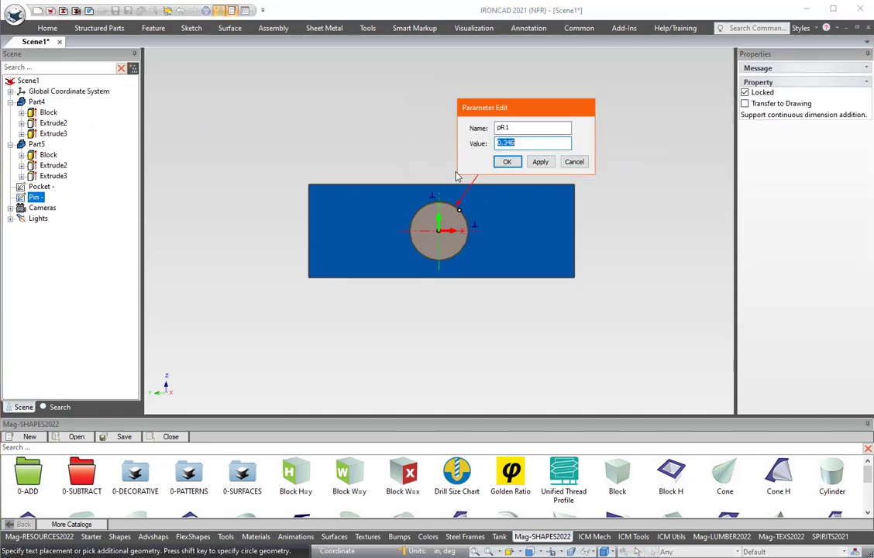
click(513, 161)
right_click(560, 135)
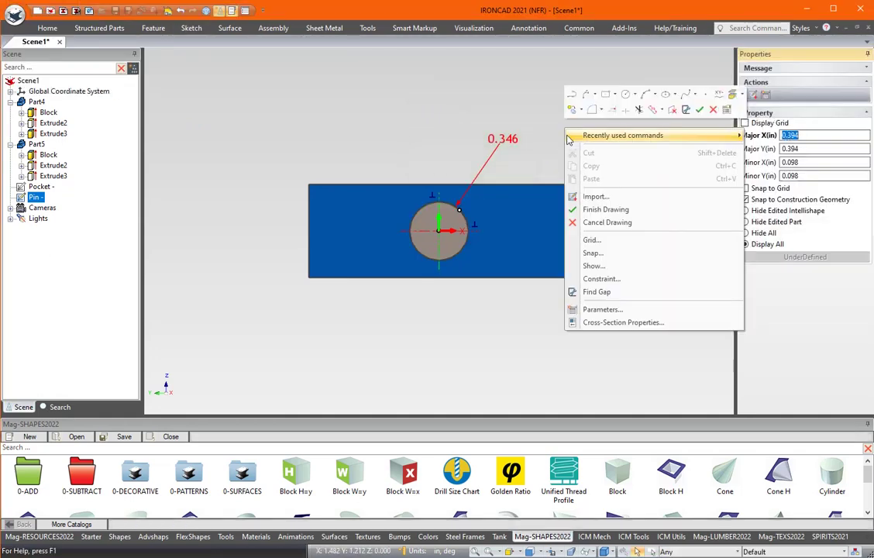
click(597, 210)
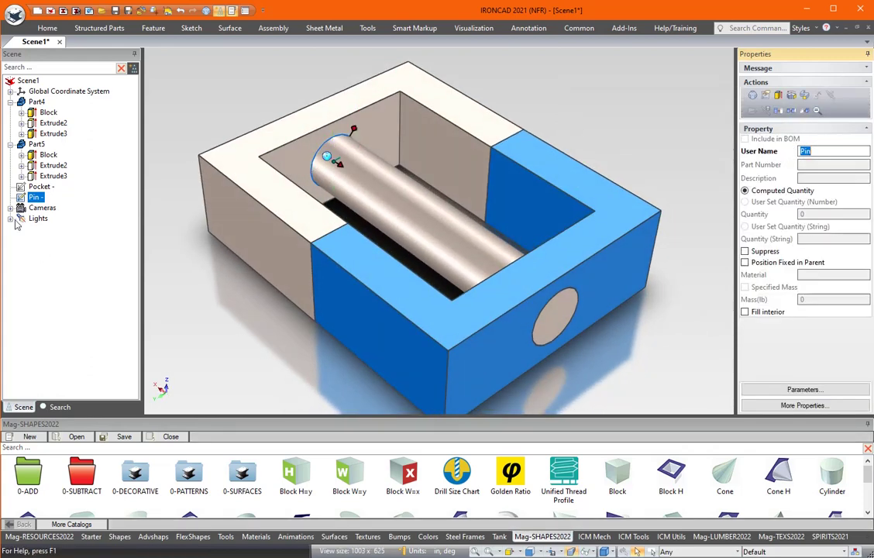
- Suppress the Pin sketch and set its circle's radius dimension to 0.25 in
right_click(40, 200)
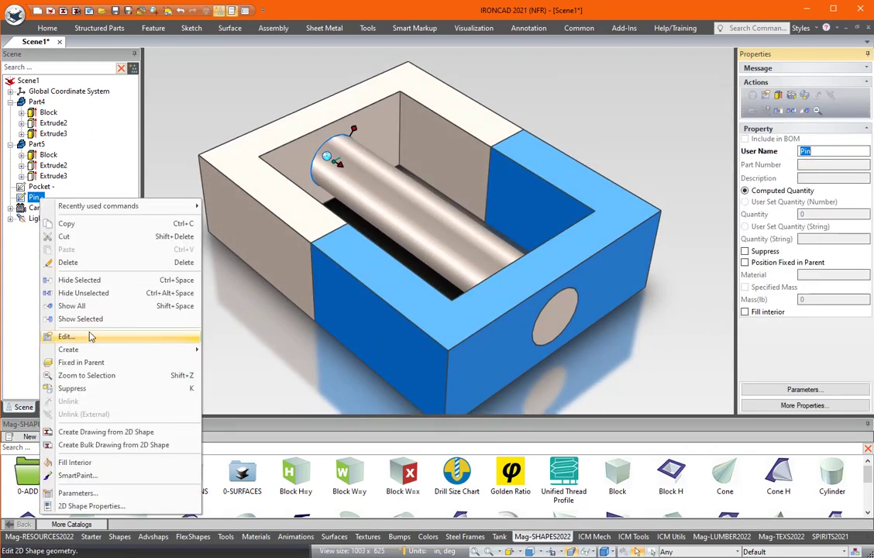
click(77, 375)
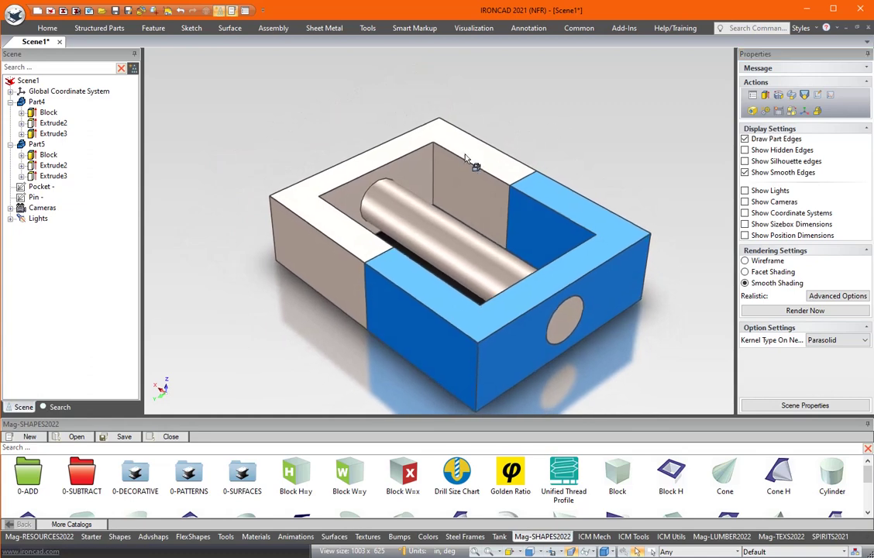
click(34, 198)
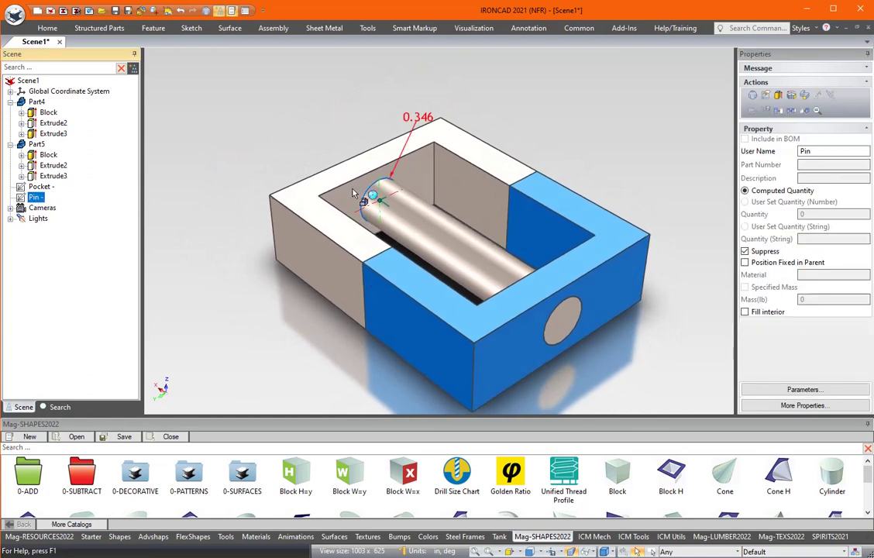
double_click(416, 119)
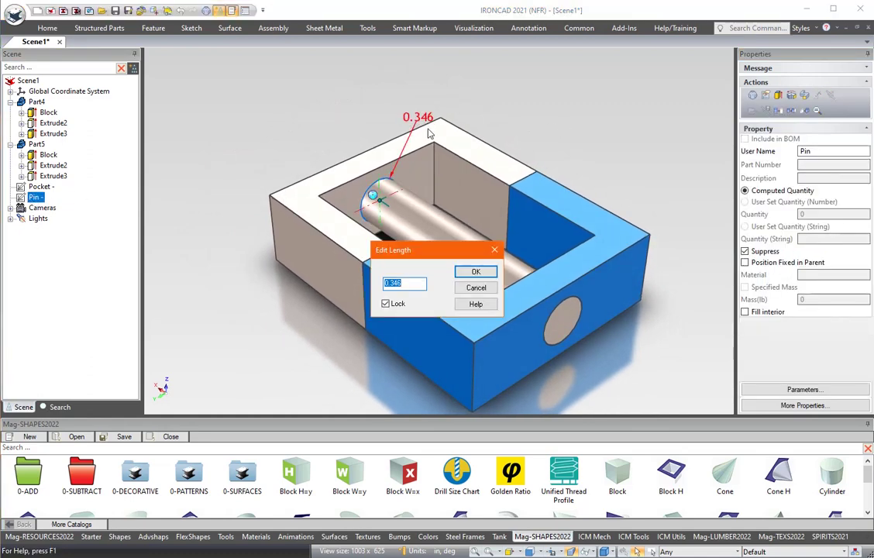
text(0.25)
key(Return)
click(577, 116)
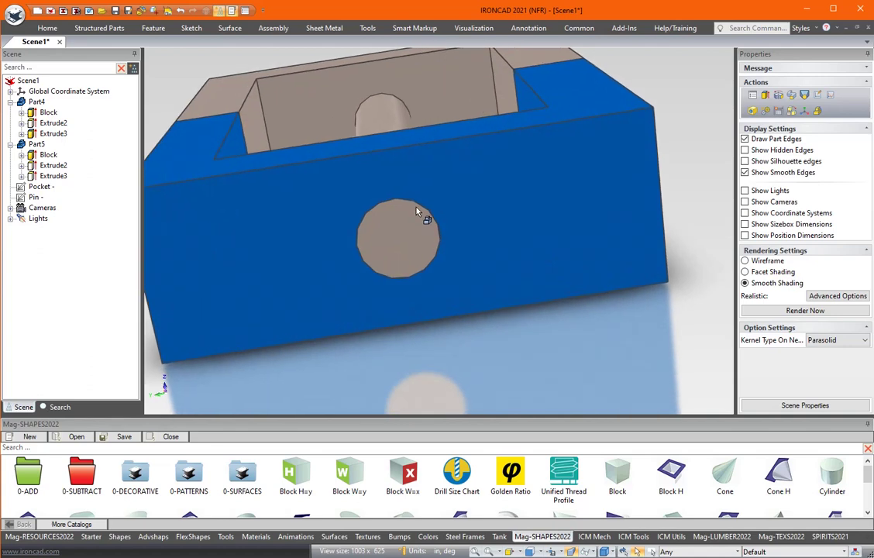
- Set the surface smoothness of both Part4 and Part5 to 100
drag(600, 328, 361, 126)
click(770, 171)
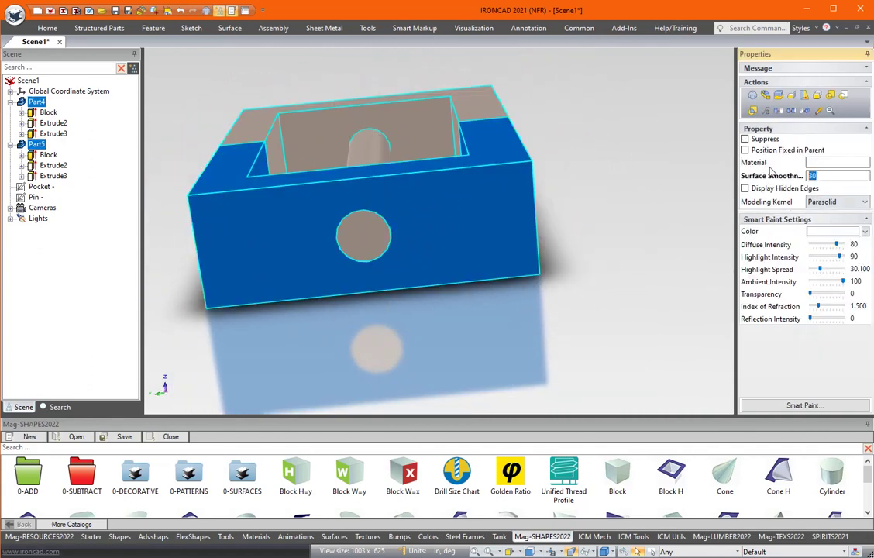
text(100)
key(Return)
click(655, 140)
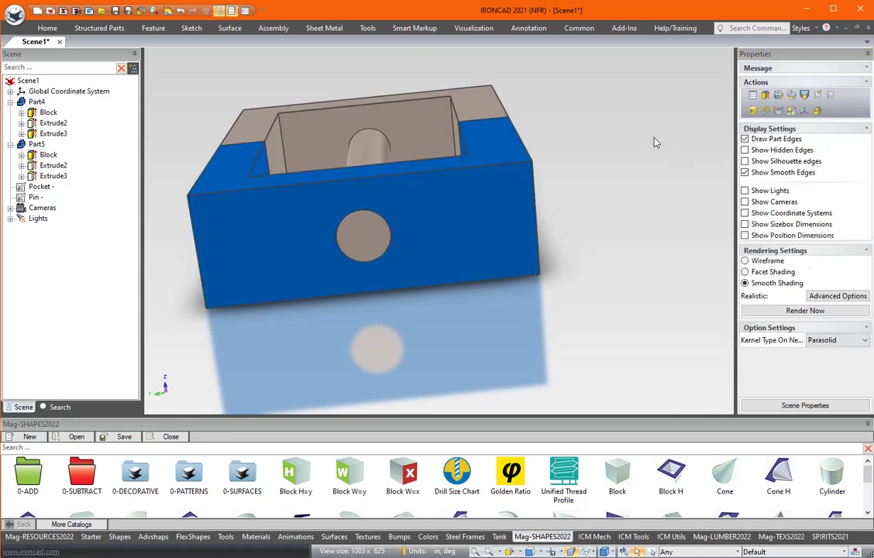
- Isolate the blue Part5 by hiding all unselected parts
middle_drag(655, 140, 517, 258)
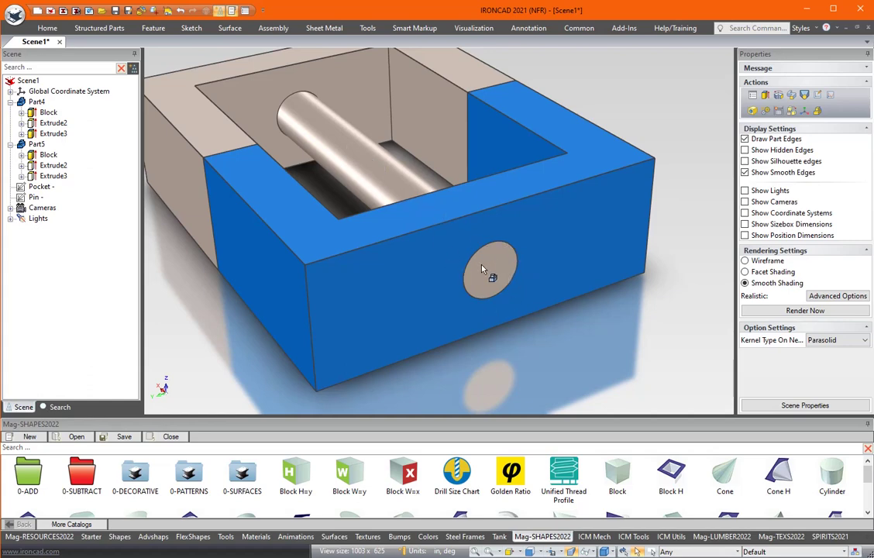
scroll(600, 196, down, 4)
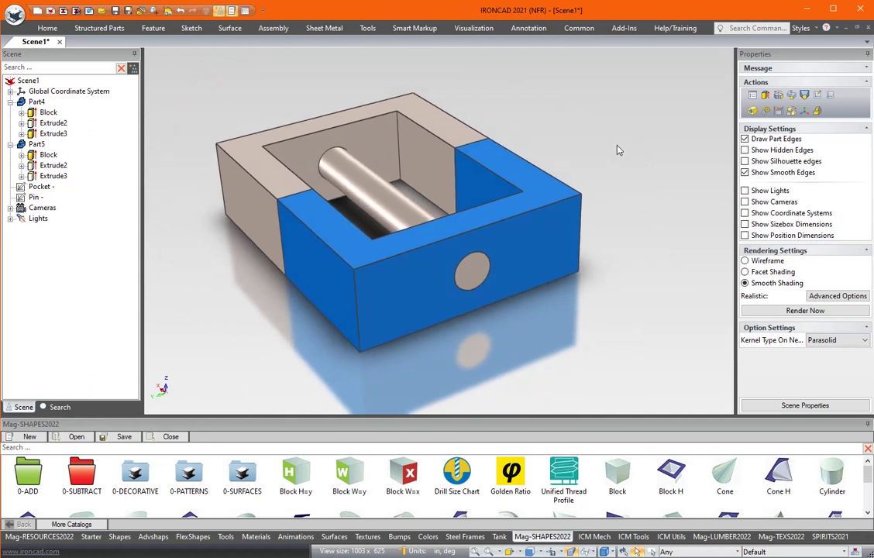
middle_drag(534, 195, 498, 223)
click(504, 220)
right_click(508, 220)
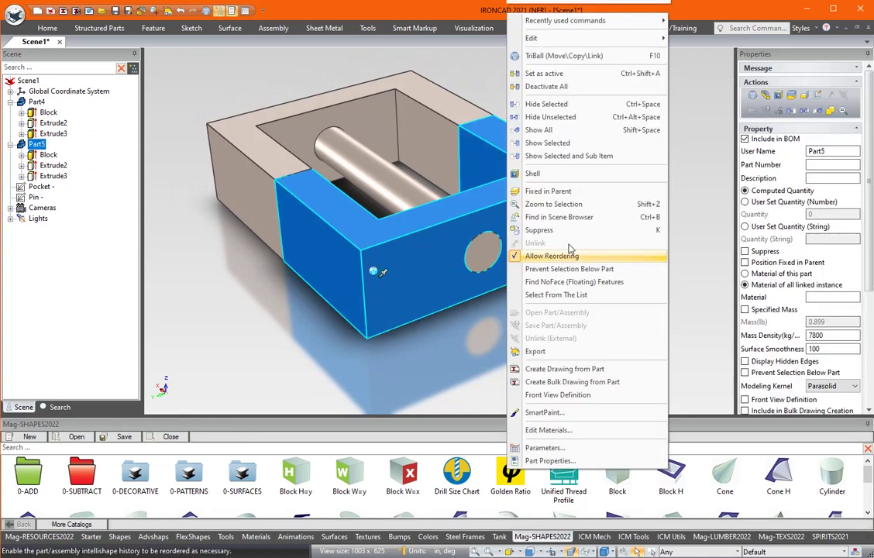
click(570, 123)
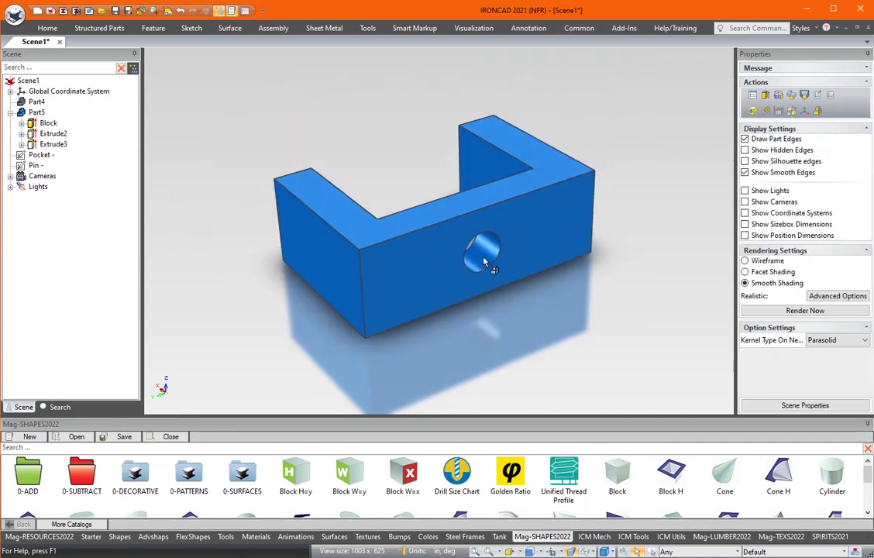
- Start an Extrude Wizard shape that removes material, with its sketch centred on the round hole in Part5's outer face
middle_drag(483, 262, 467, 263)
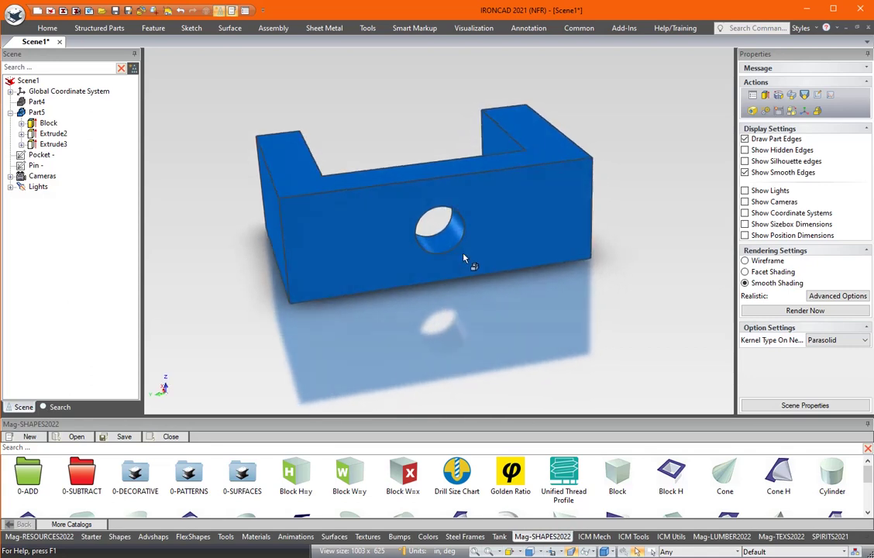
click(153, 30)
click(20, 72)
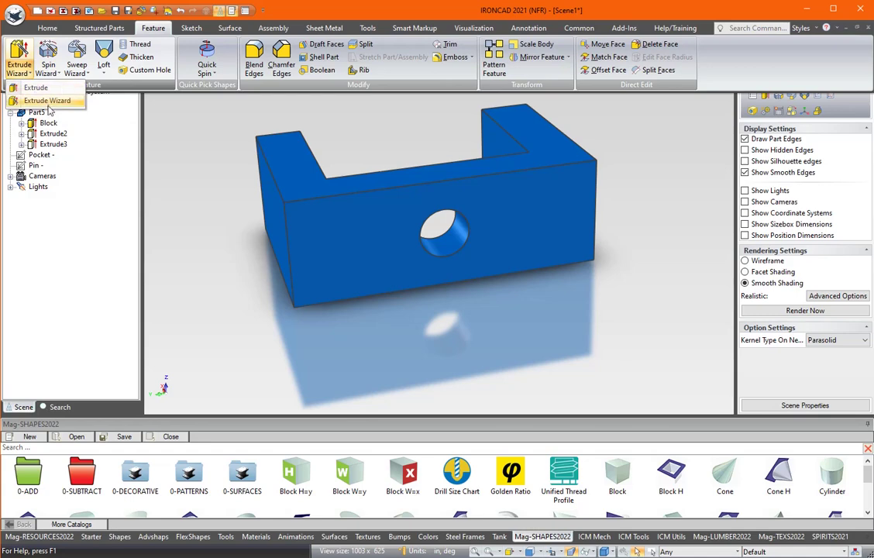
click(47, 100)
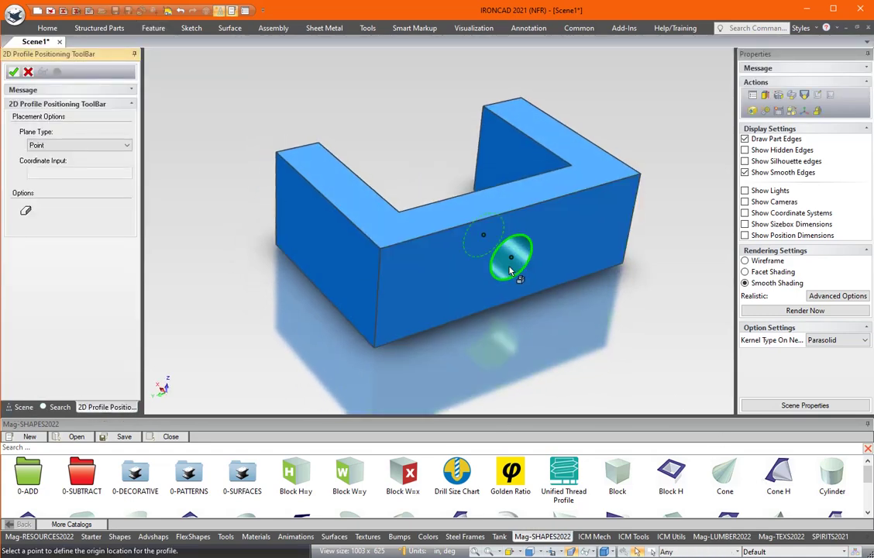
click(512, 259)
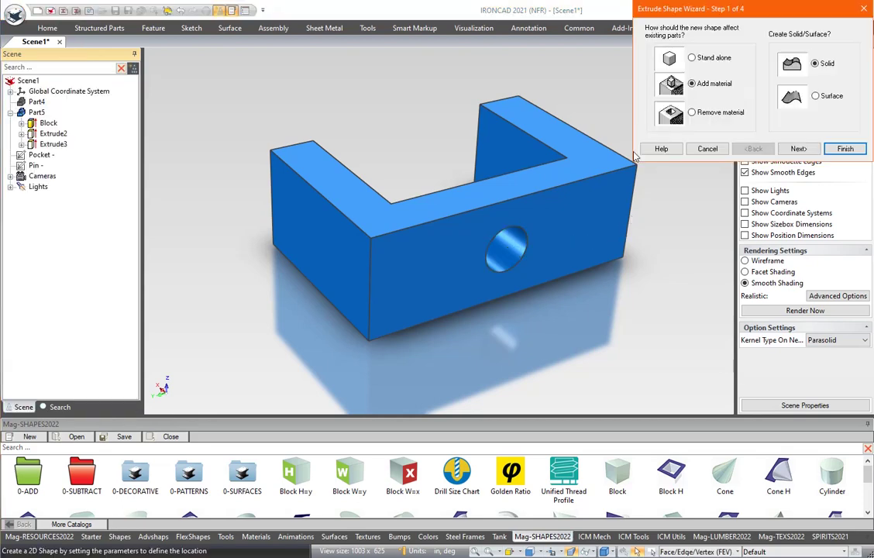
click(844, 148)
- Project the hole's circular edge into the new sketch with Project Constraint
scroll(478, 221, up, 2)
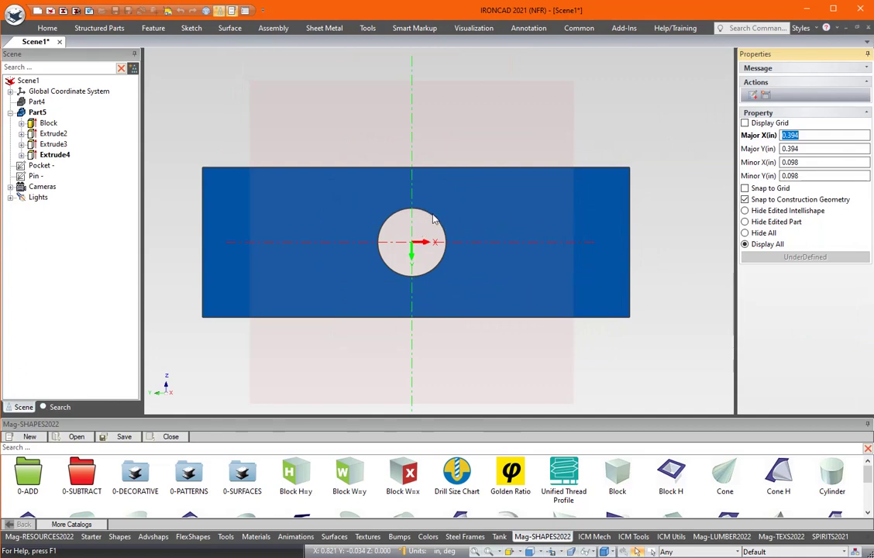
middle_drag(457, 222, 421, 195)
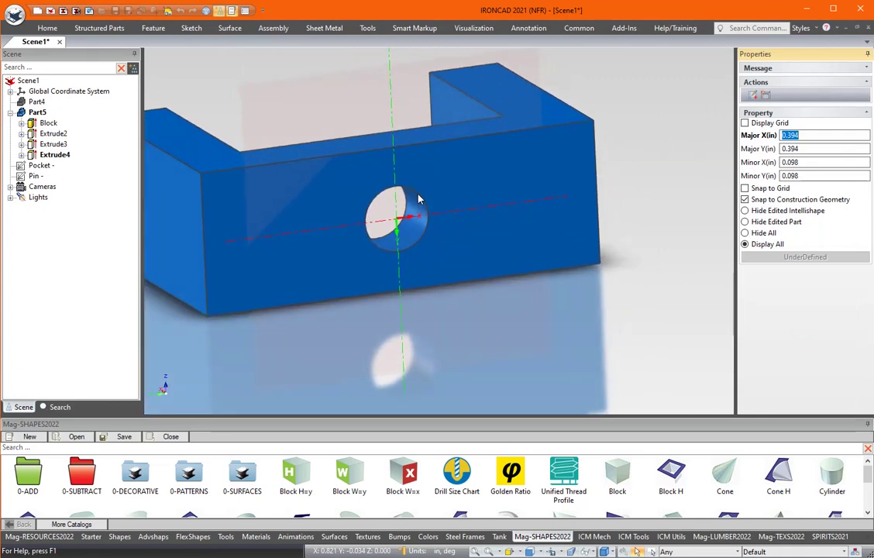
scroll(424, 205, up, 3)
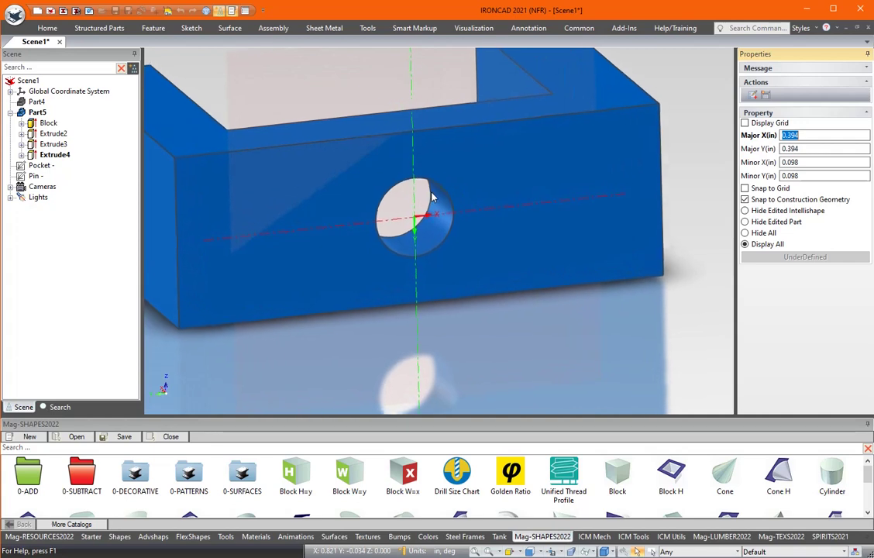
mouse_move(432, 196)
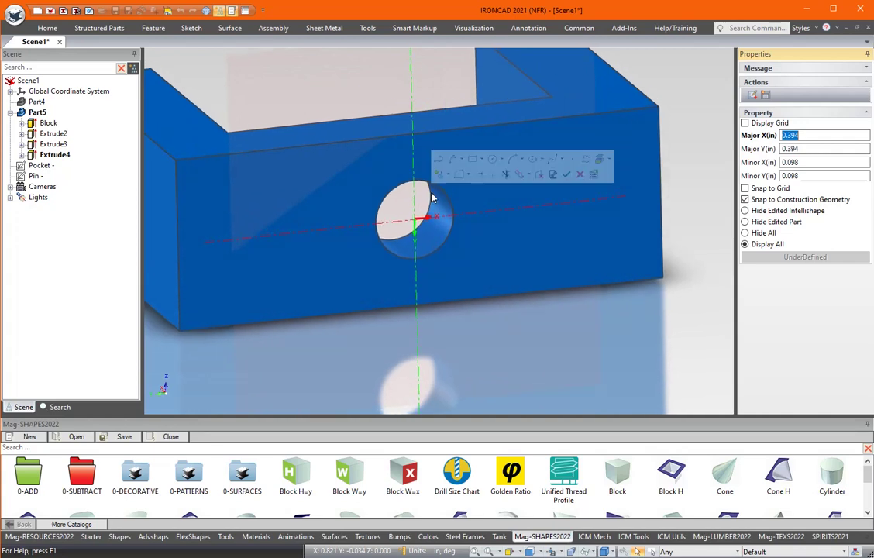
click(607, 159)
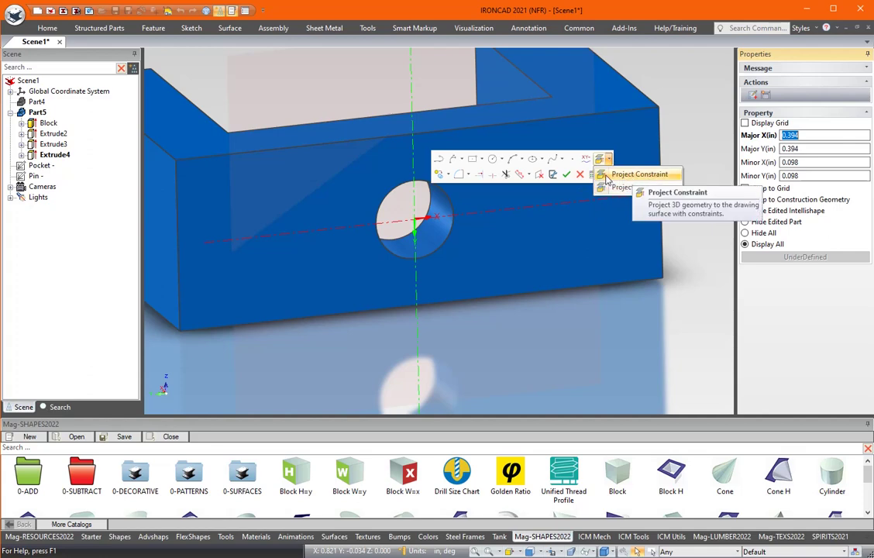
click(640, 175)
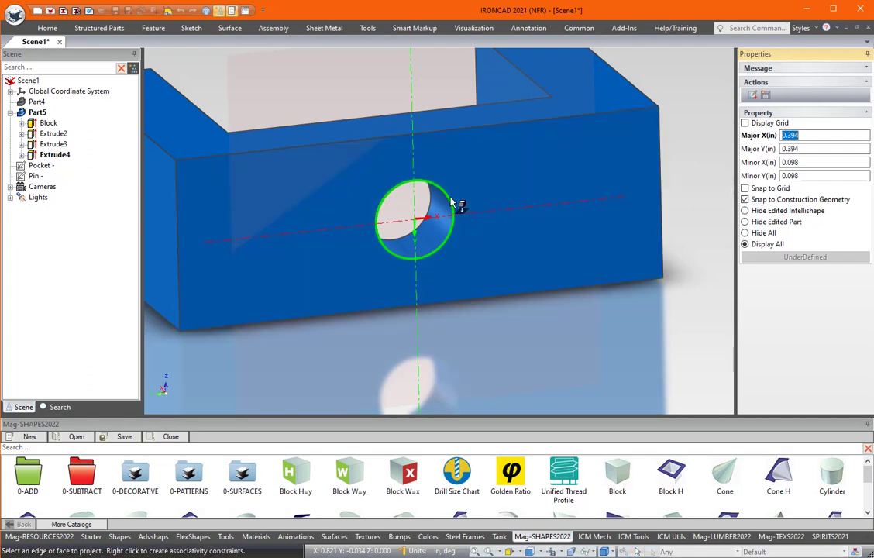
click(452, 203)
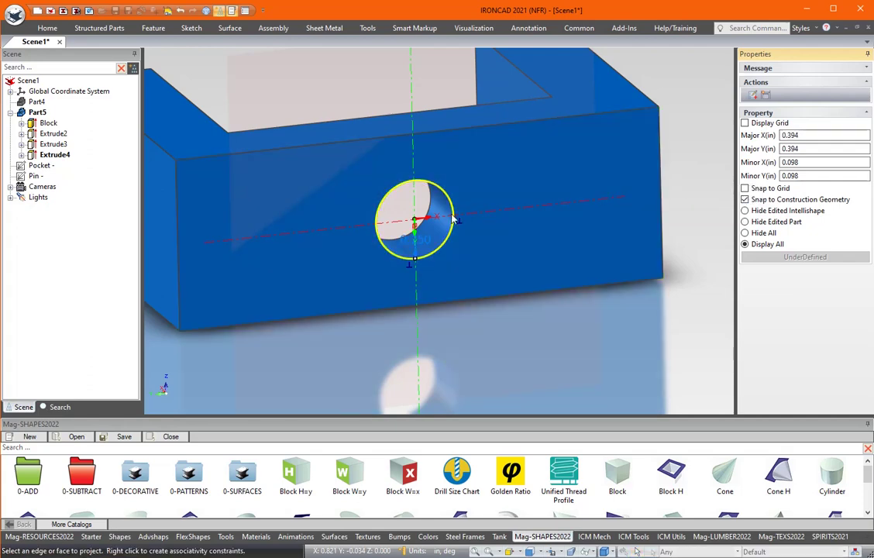
key(Escape)
middle_drag(460, 203, 409, 220)
scroll(409, 220, down, 2)
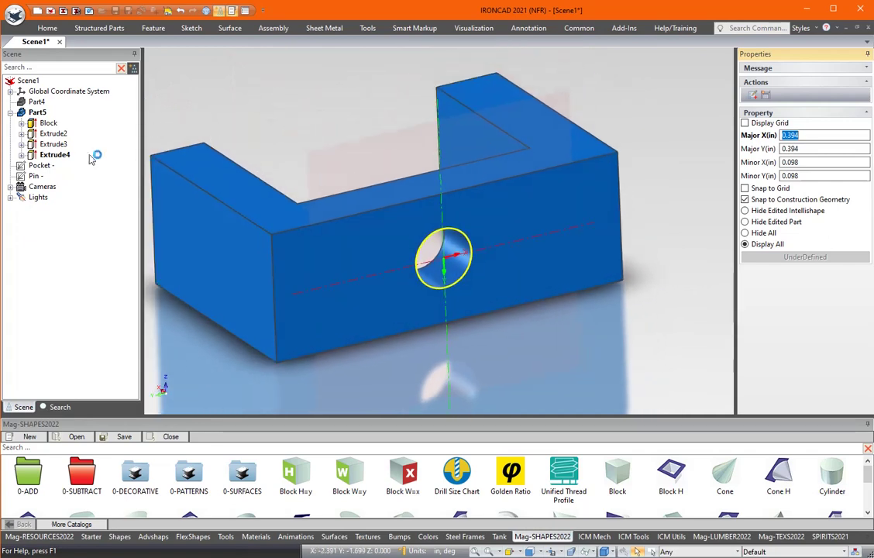
click(35, 176)
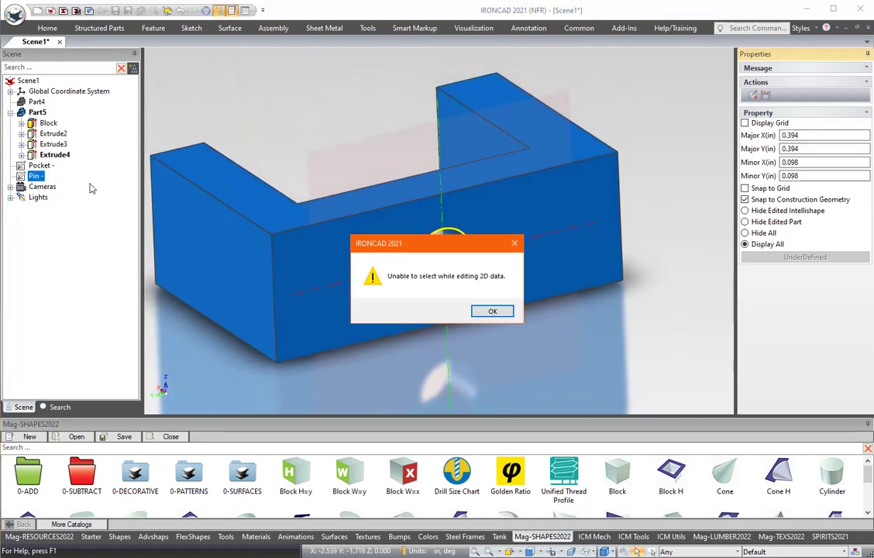
click(482, 308)
- Offset the projected circle outward by 0.030 in as one copy with an offset constraint
scroll(511, 285, up, 3)
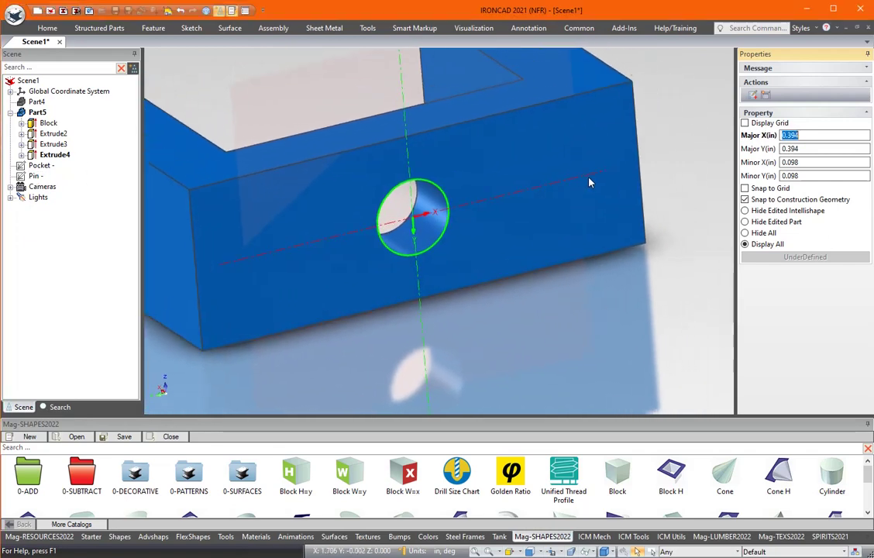
scroll(446, 192, up, 3)
click(439, 178)
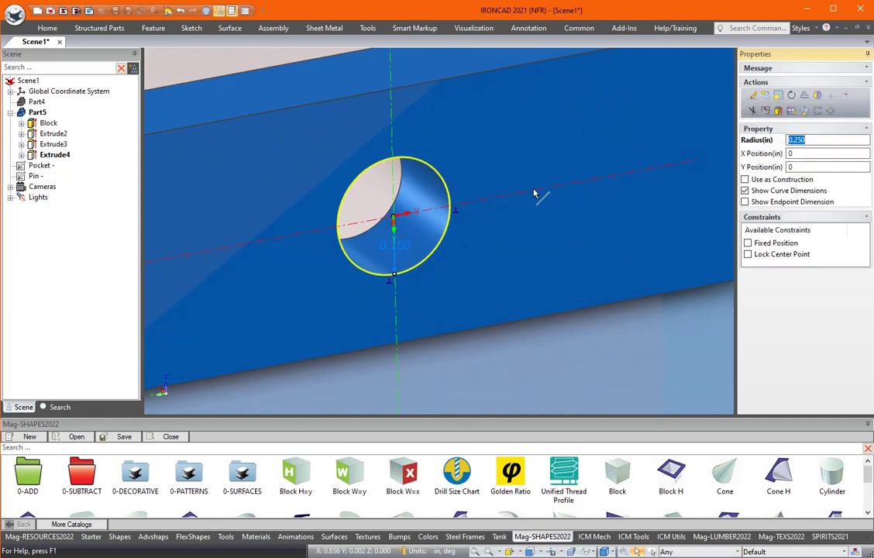
click(807, 97)
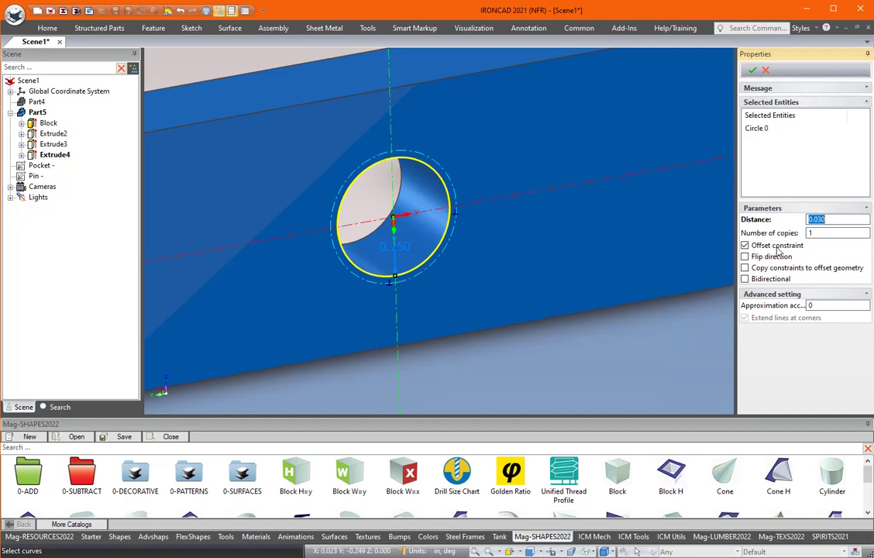
click(751, 69)
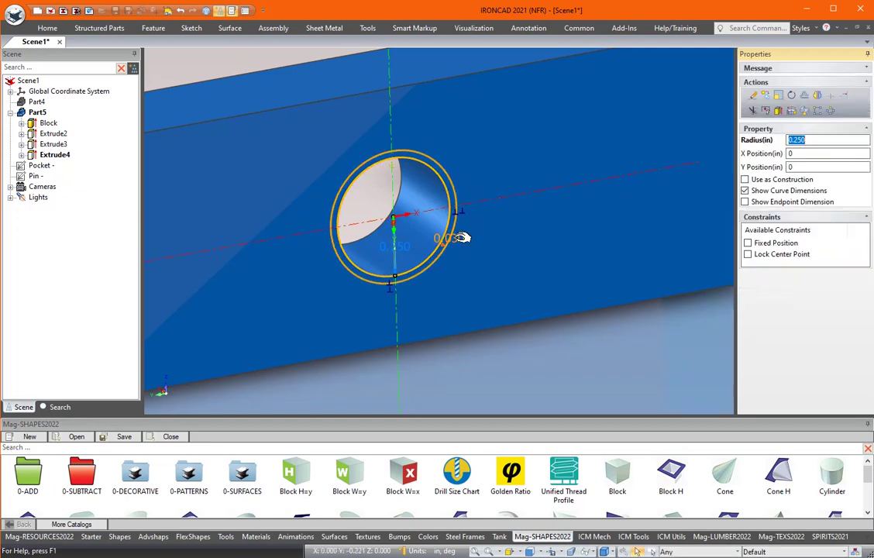
- Convert the inner projected circle to construction geometry and finish the clearance hole sketch
click(460, 206)
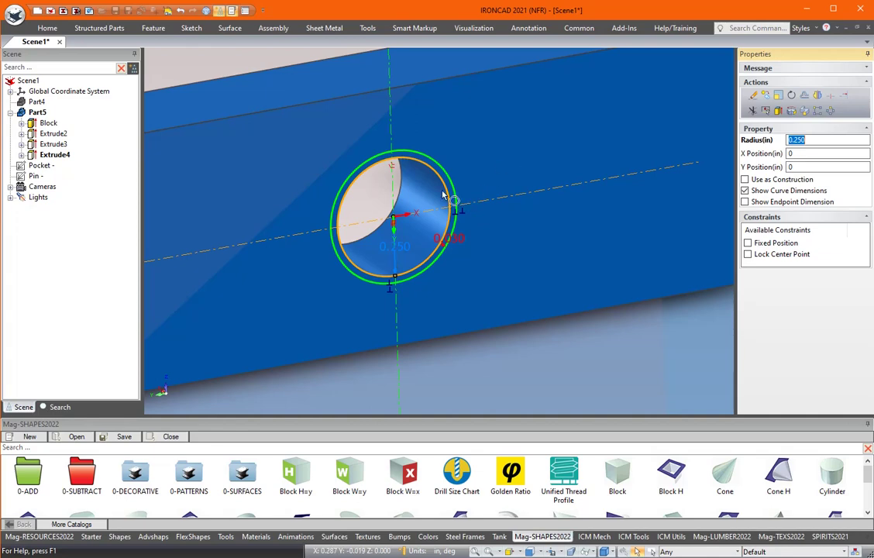
click(439, 185)
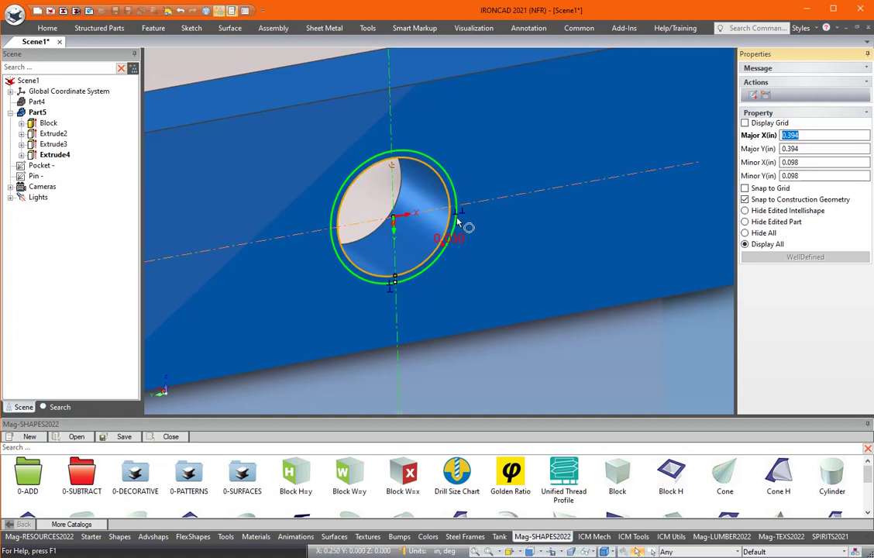
right_click(440, 181)
click(474, 272)
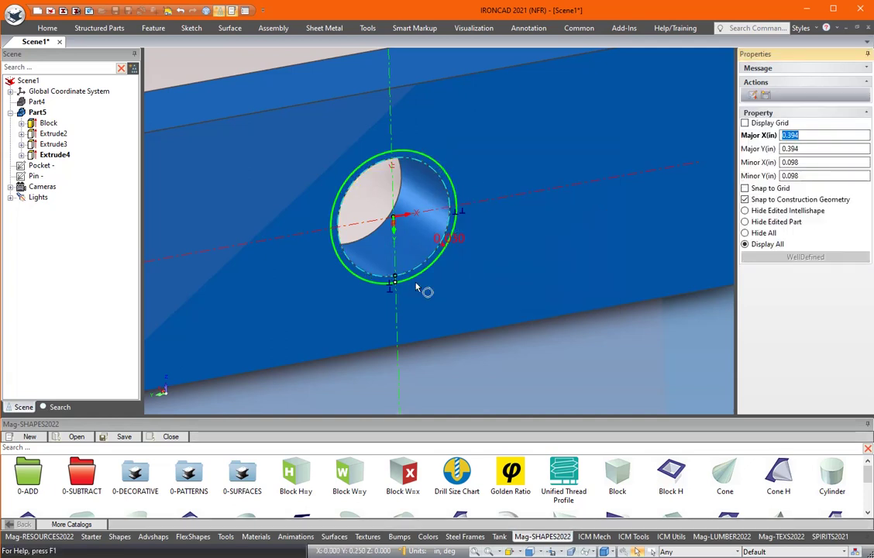
scroll(509, 312, down, 3)
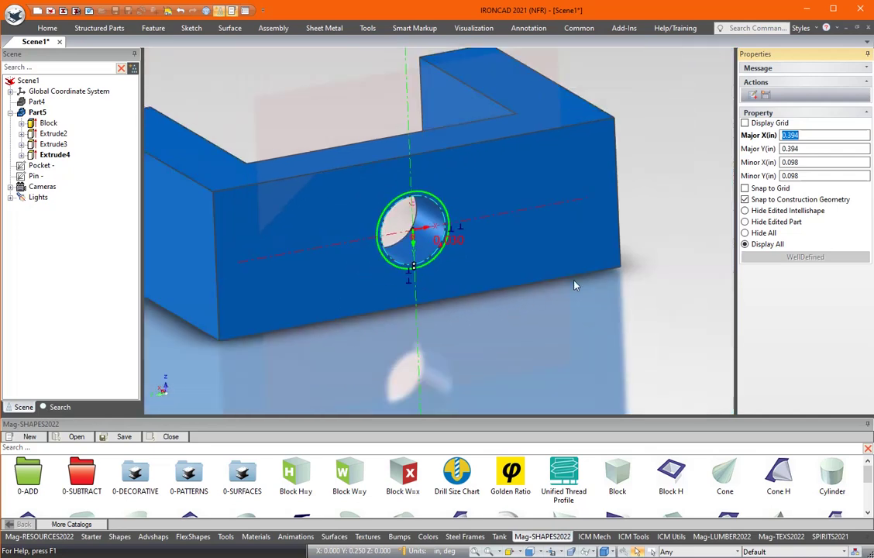
right_click(646, 206)
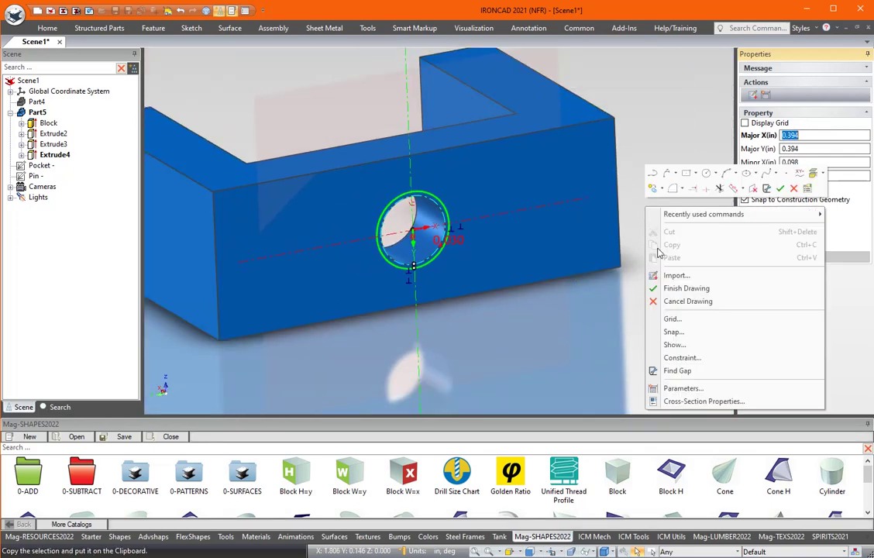
click(666, 290)
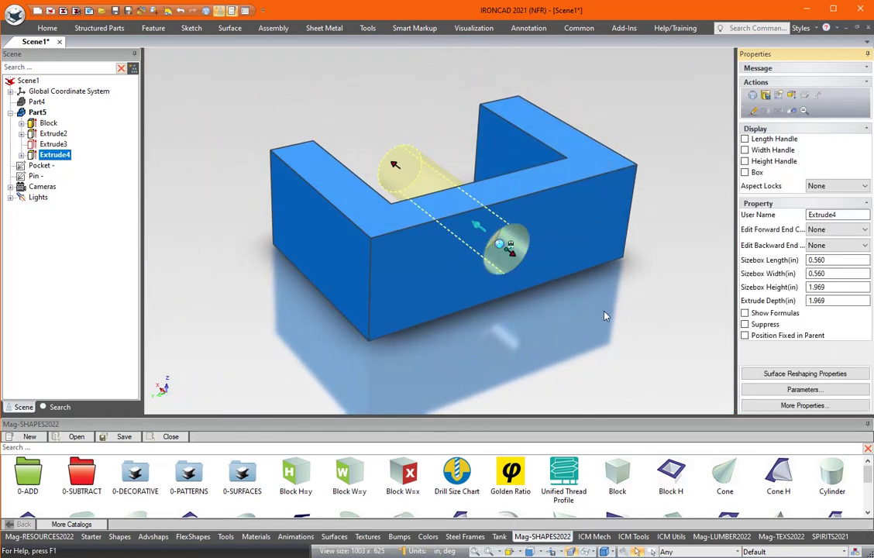
- Deselect the new cut and show all hidden parts again
click(606, 315)
middle_drag(618, 316, 577, 285)
right_click(655, 206)
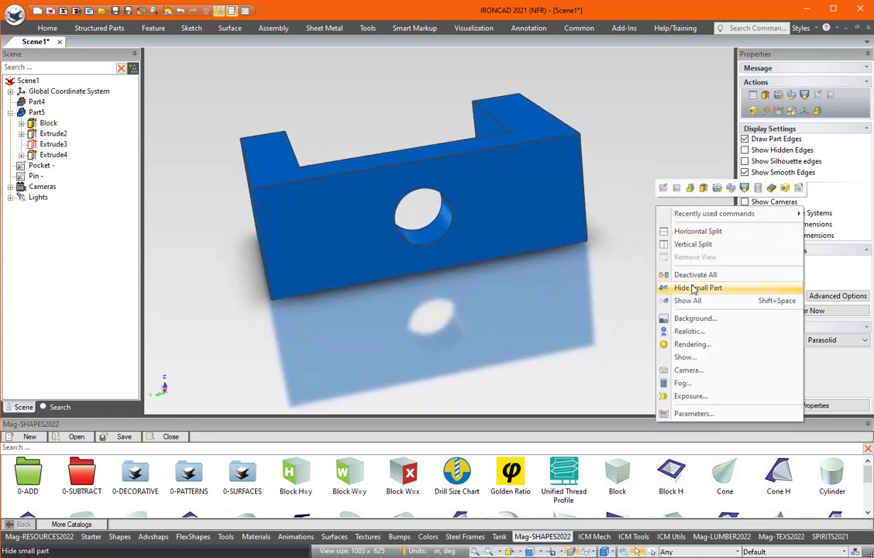
click(687, 300)
middle_drag(444, 226, 92, 247)
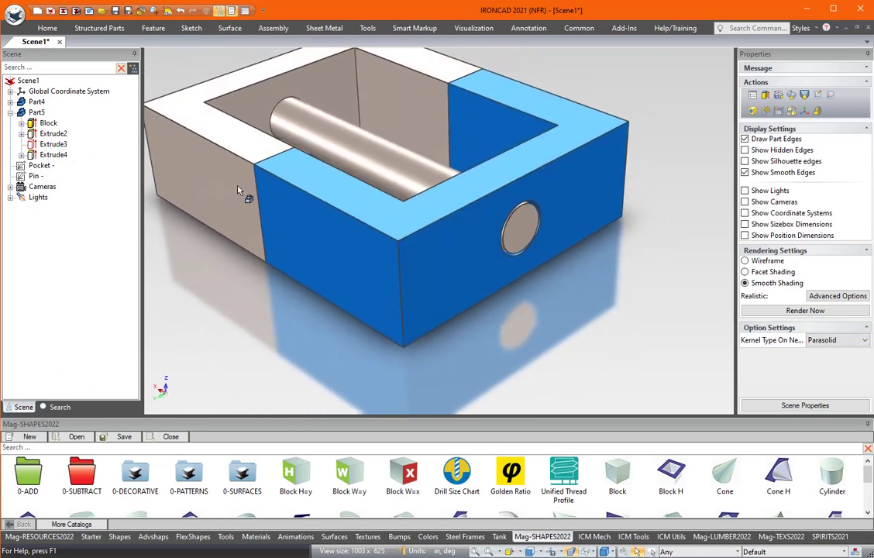
- Examine Part5's Block, Extrude2, Extrude3 and Extrude4 features in turn to compare the linked pin cut with the offset clearance cut
click(327, 214)
click(47, 122)
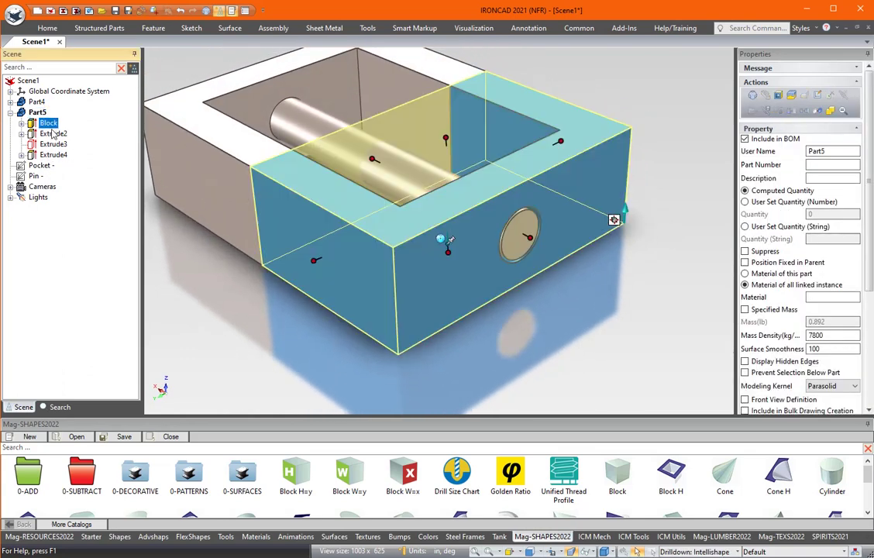
click(53, 134)
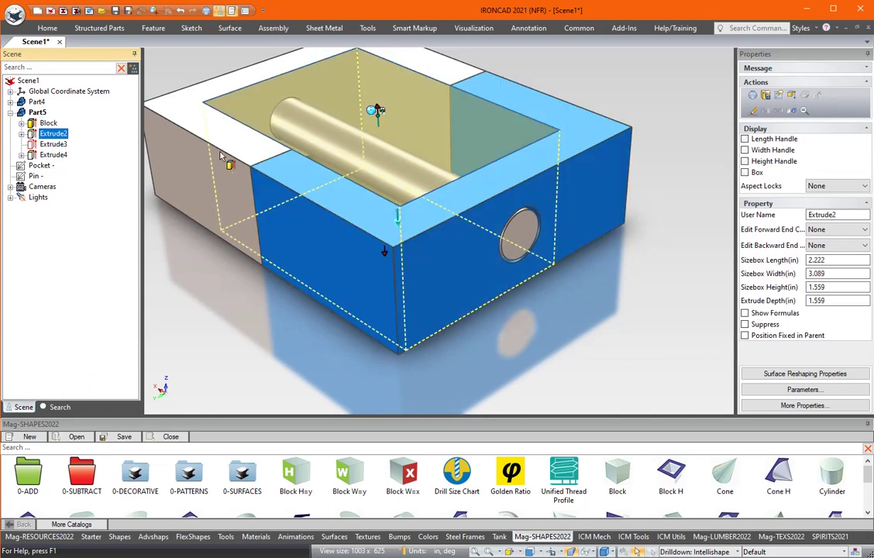
click(56, 144)
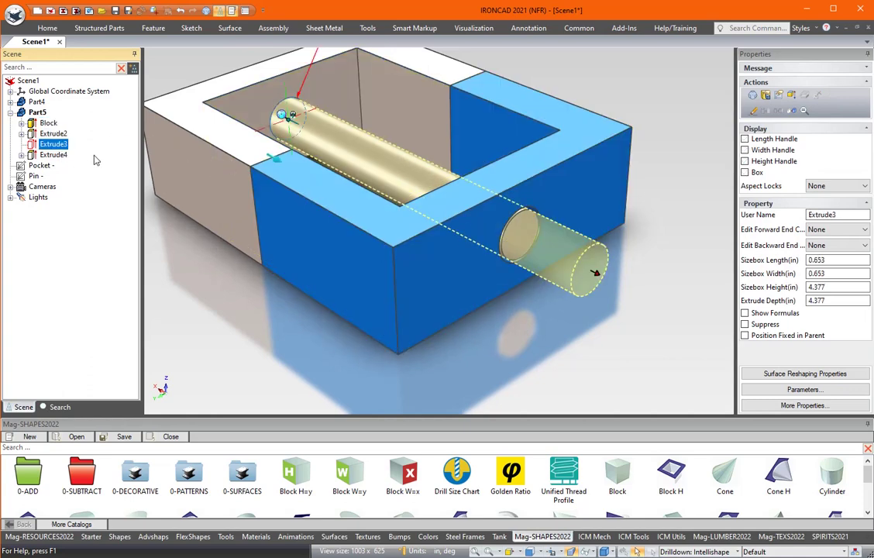
click(54, 155)
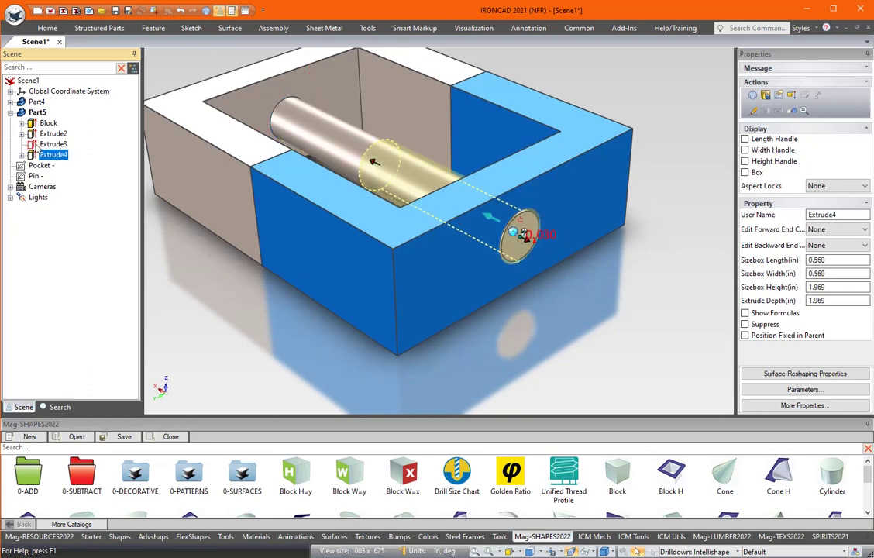
click(52, 145)
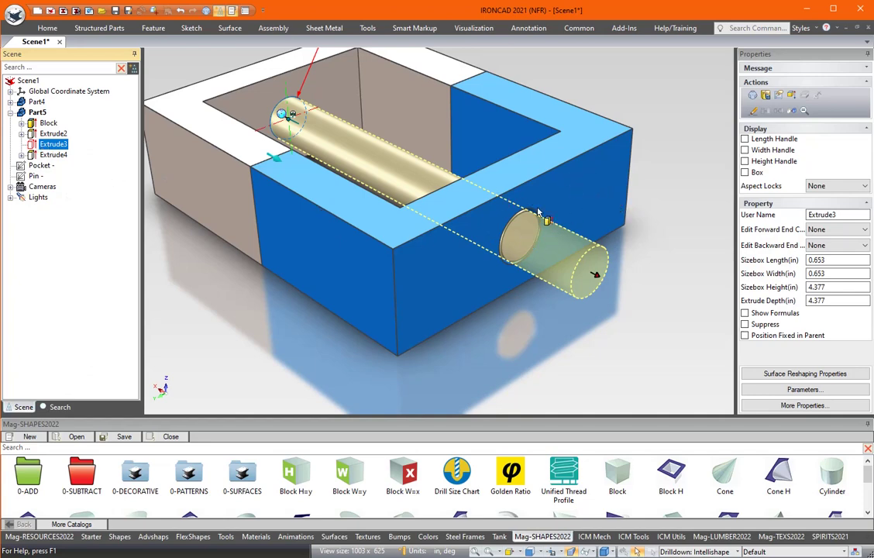
key(Escape)
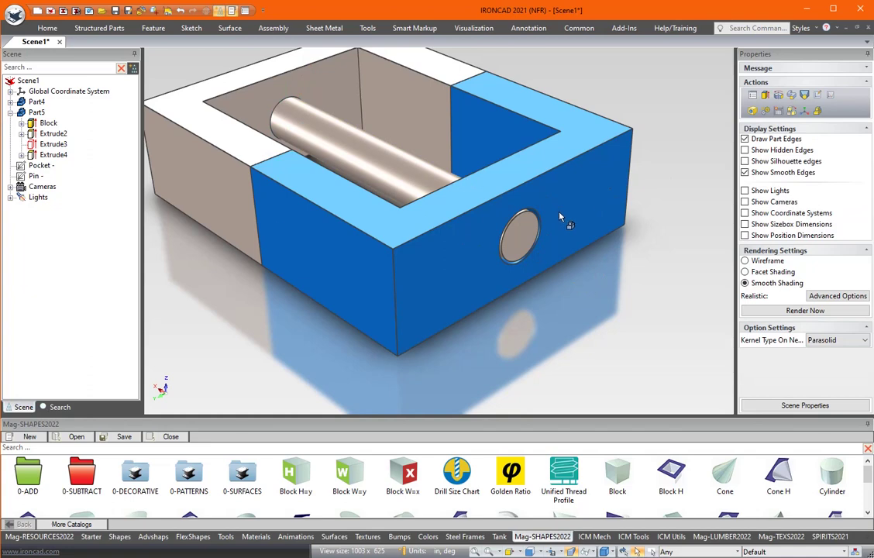
- Examine Extrude3 and Extrude4, the whole of Part5 and the Pocket sketch in turn to compare the geometry they control
click(38, 145)
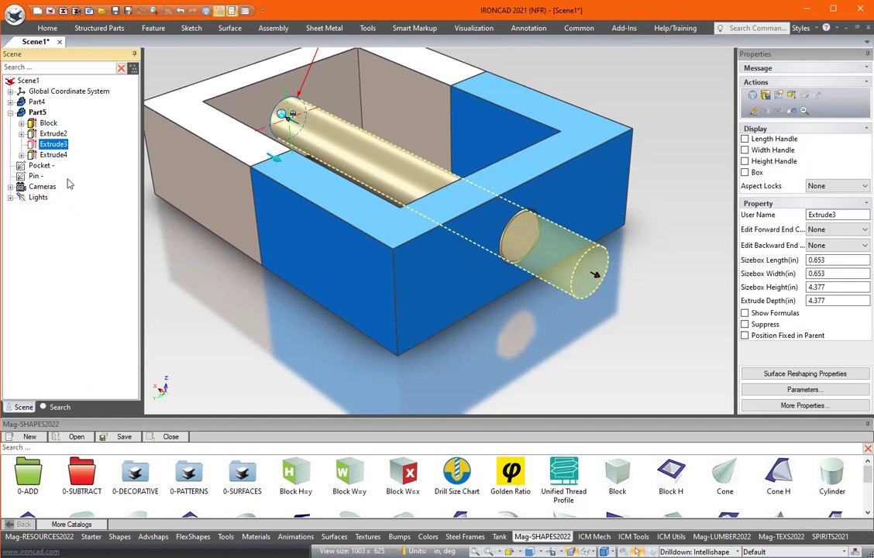
click(55, 157)
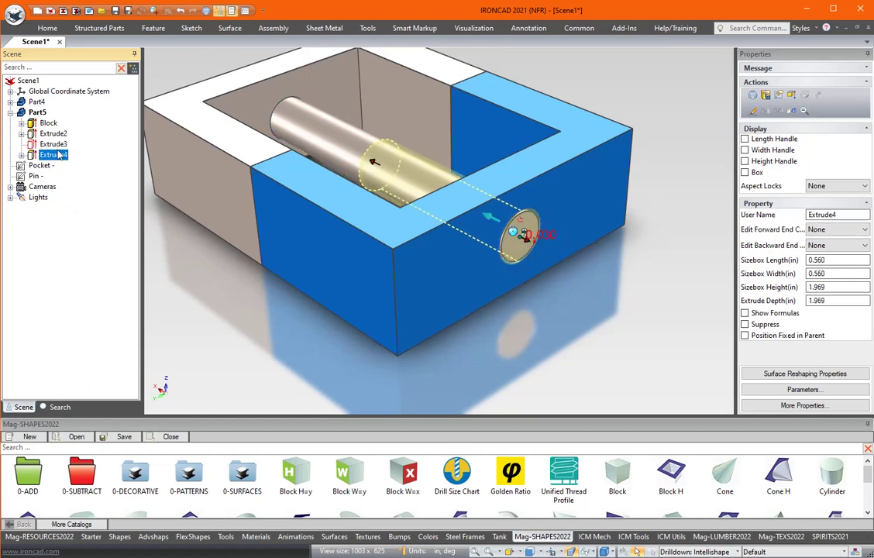
click(52, 144)
click(107, 198)
scroll(211, 168, down, 3)
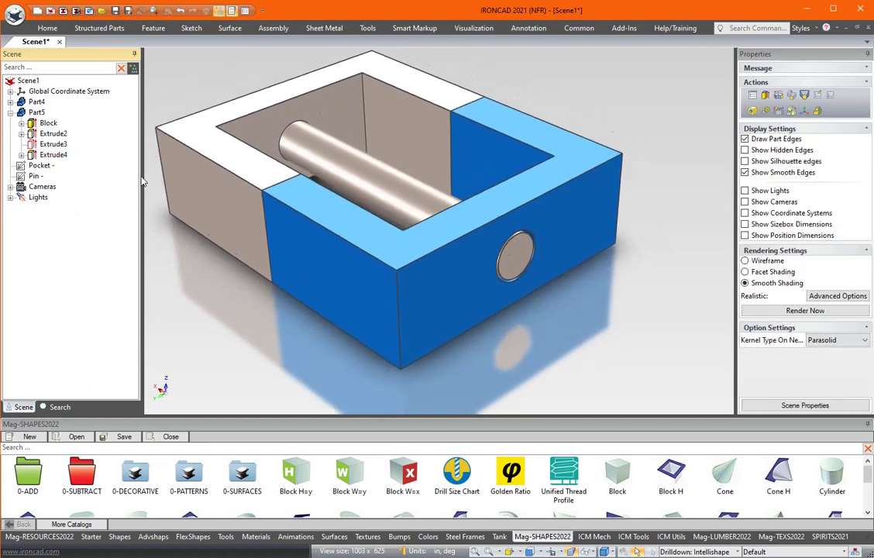
scroll(210, 168, up, 2)
scroll(202, 166, up, 1)
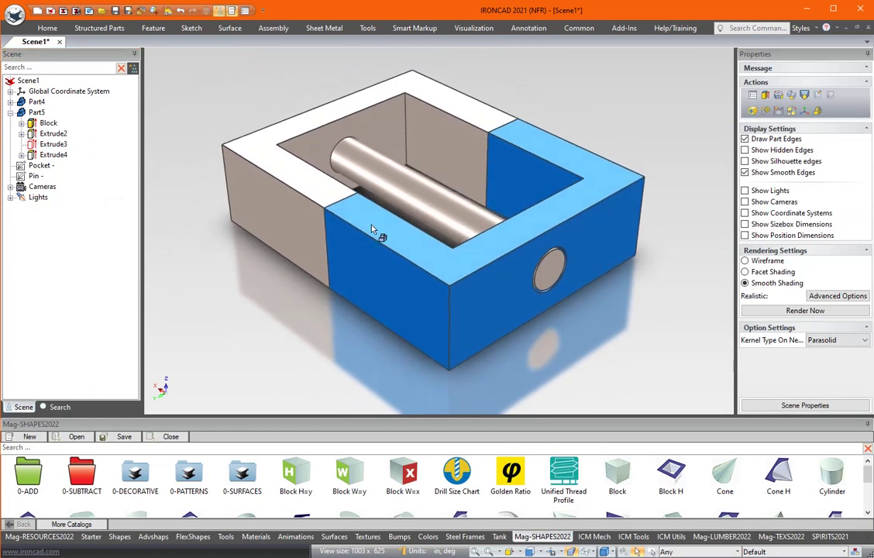
click(406, 246)
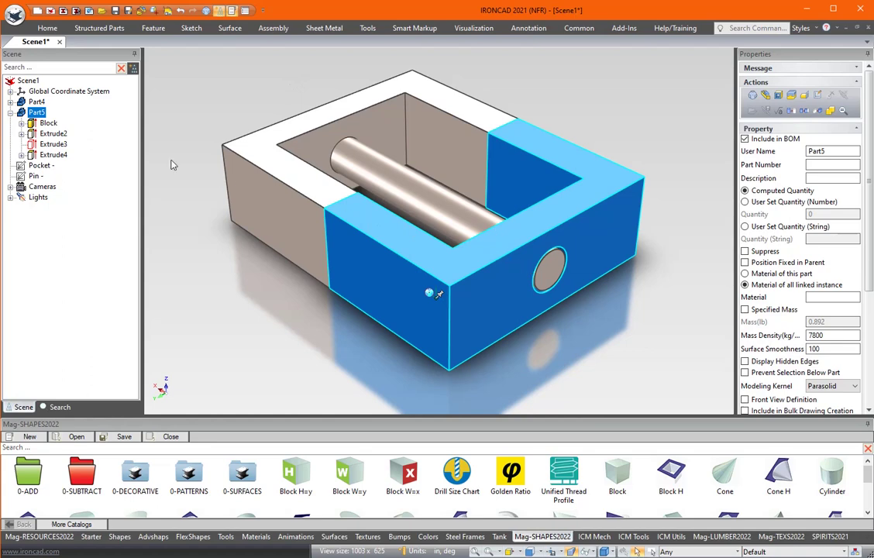
click(41, 165)
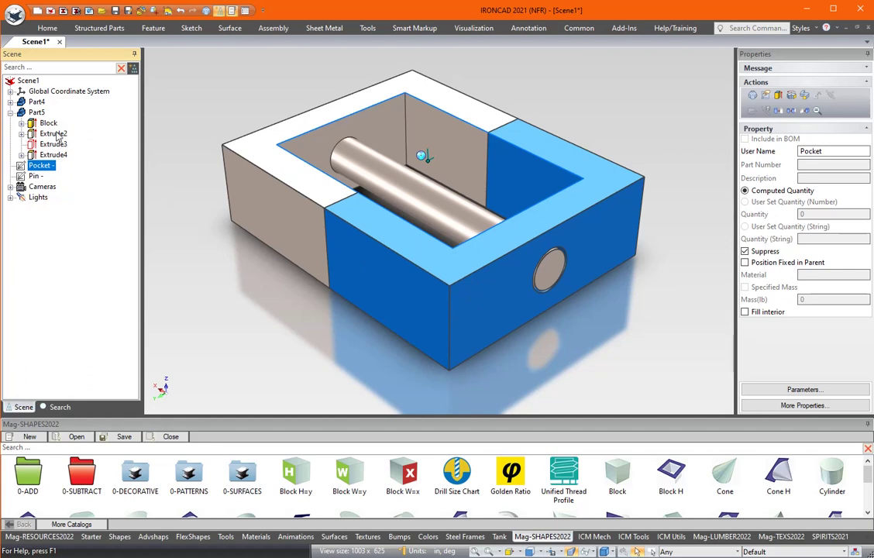
click(216, 294)
middle_drag(294, 283, 339, 276)
middle_drag(241, 223, 286, 229)
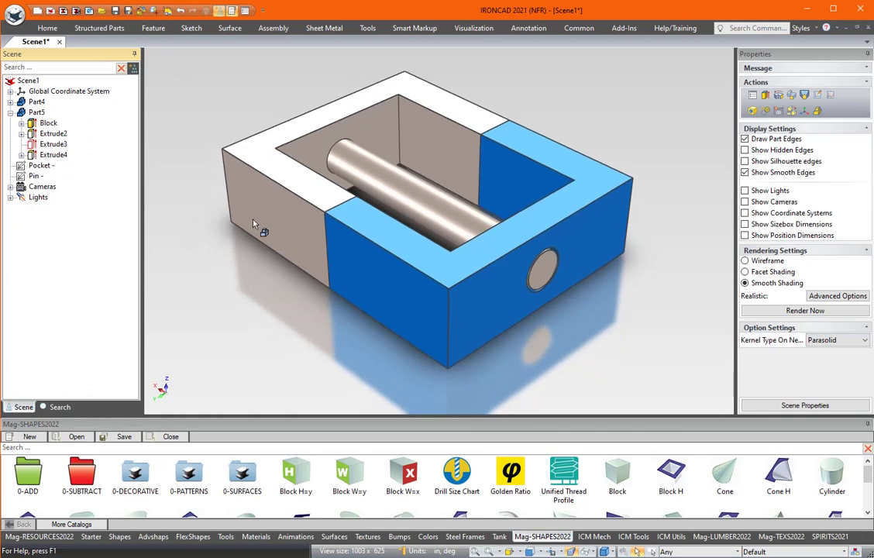
- Check the Allow Reordering option on the blue Part5 and on Part4
right_click(414, 255)
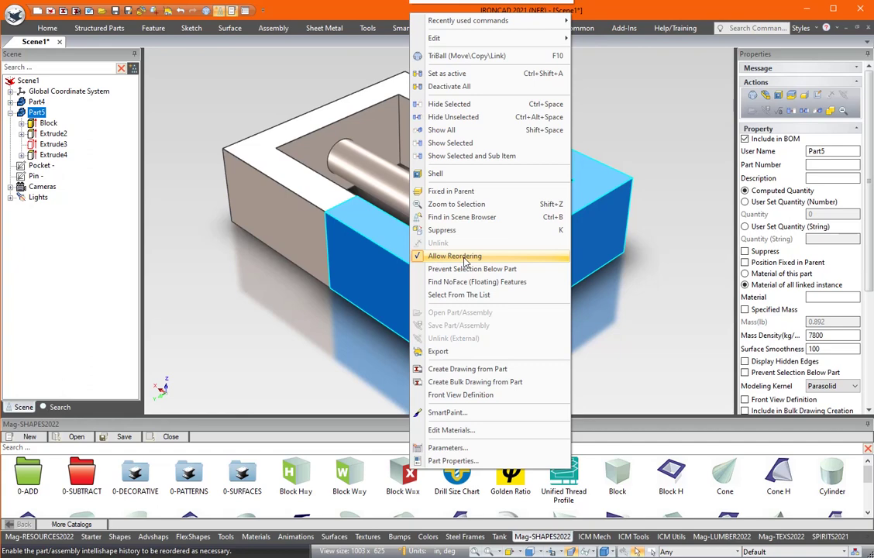
click(419, 260)
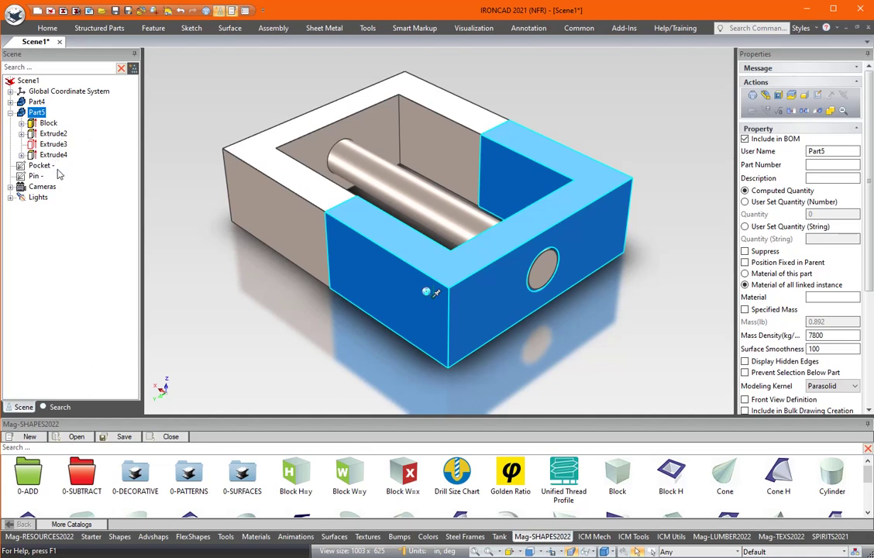
click(230, 256)
middle_drag(476, 200, 329, 226)
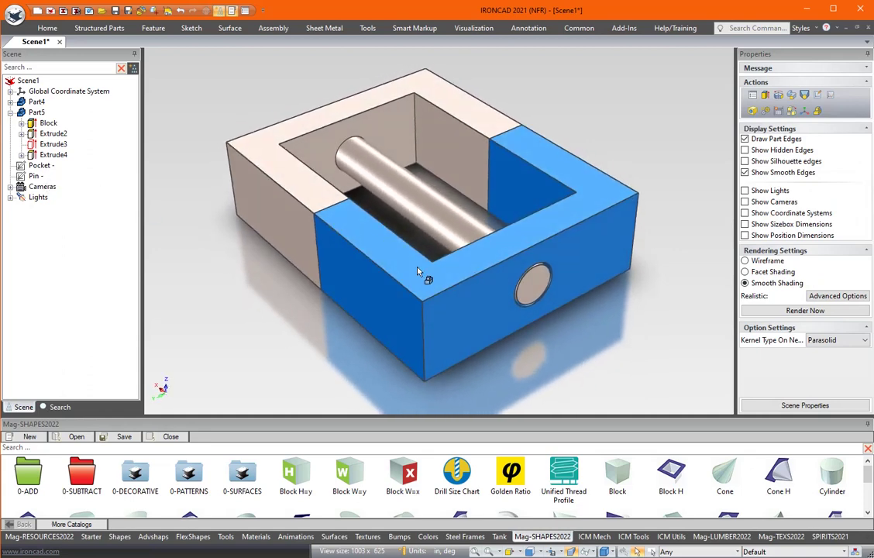
right_click(293, 178)
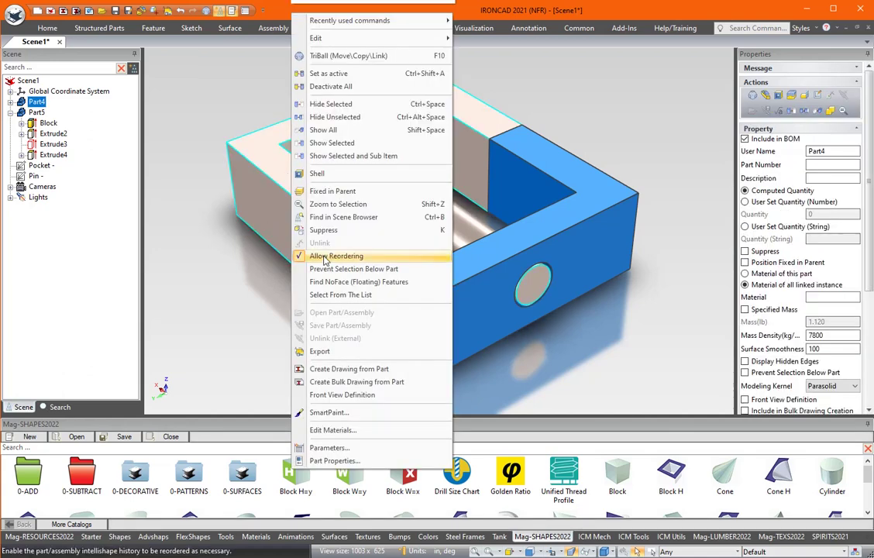
click(224, 218)
click(225, 218)
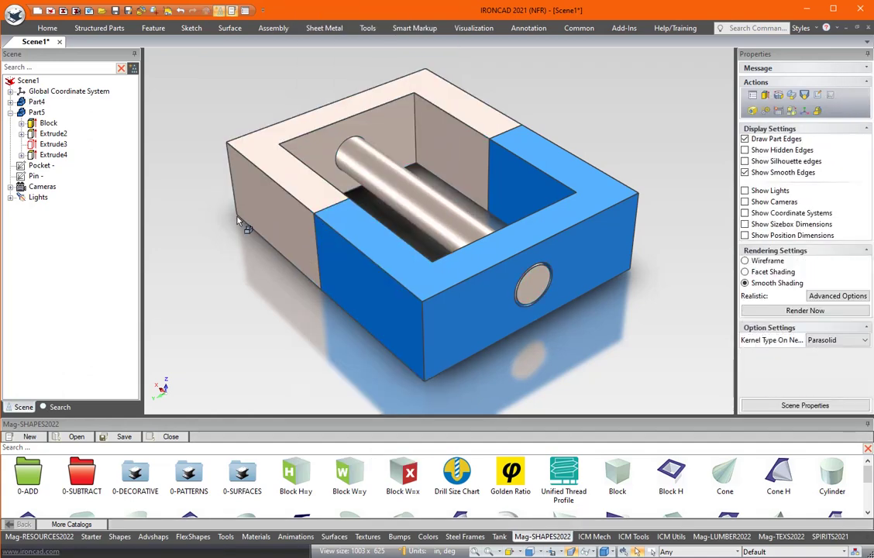
- Set the Pin sketch's circle radius to 0.375 in
scroll(239, 220, down, 2)
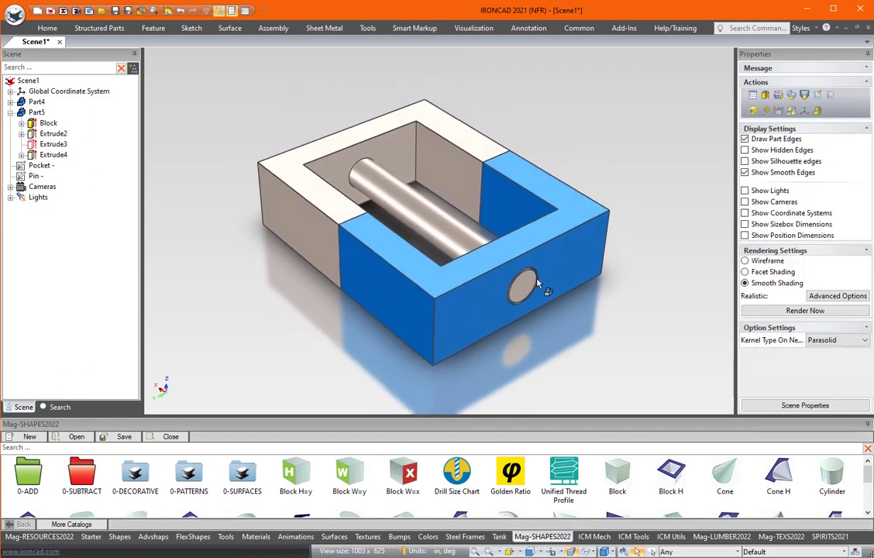
middle_drag(473, 244, 331, 178)
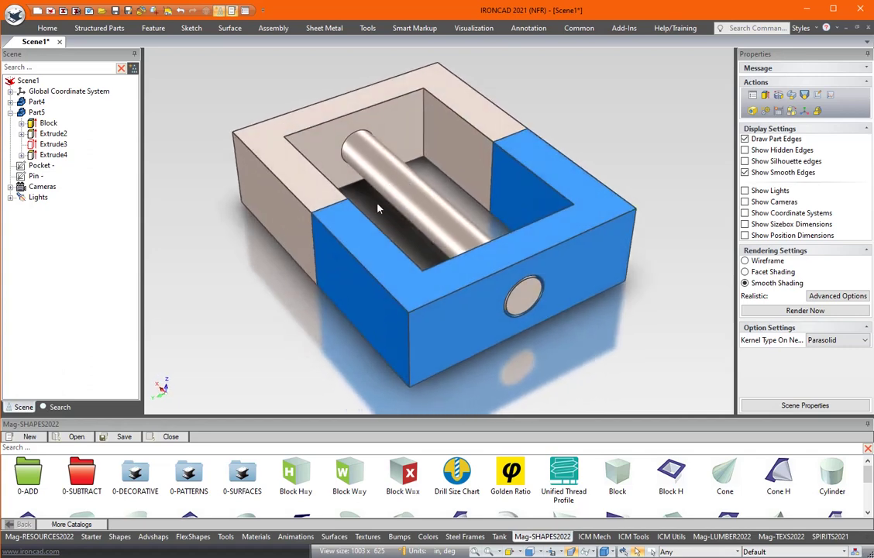
click(35, 177)
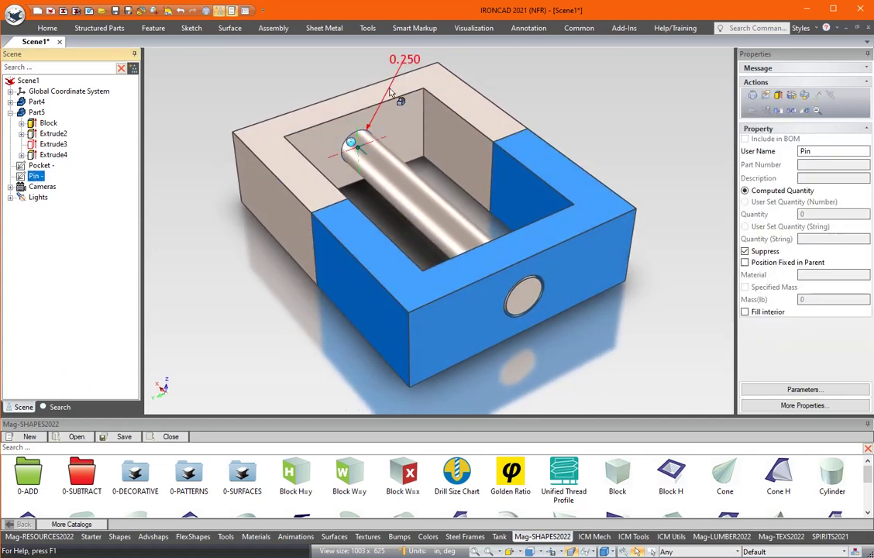
double_click(407, 79)
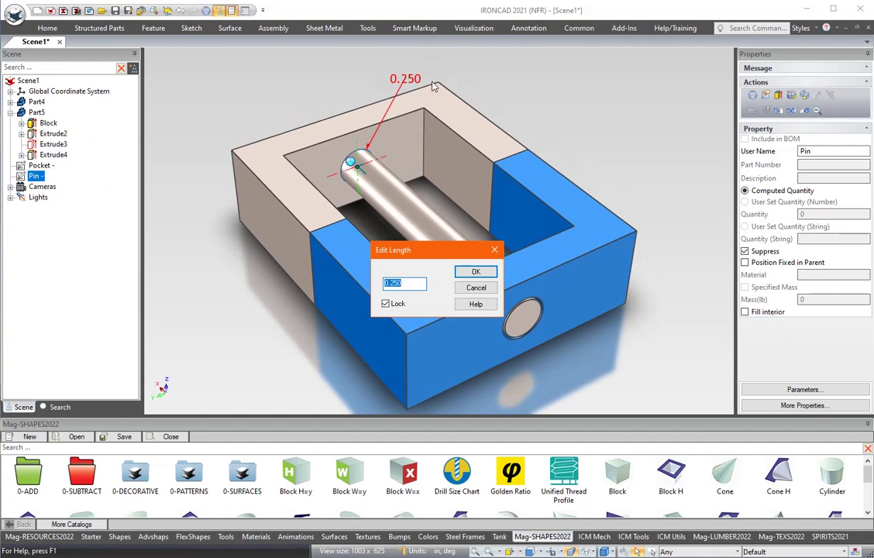
key(BackSpace)
text(.375)
key(Return)
middle_drag(434, 87, 482, 236)
click(485, 237)
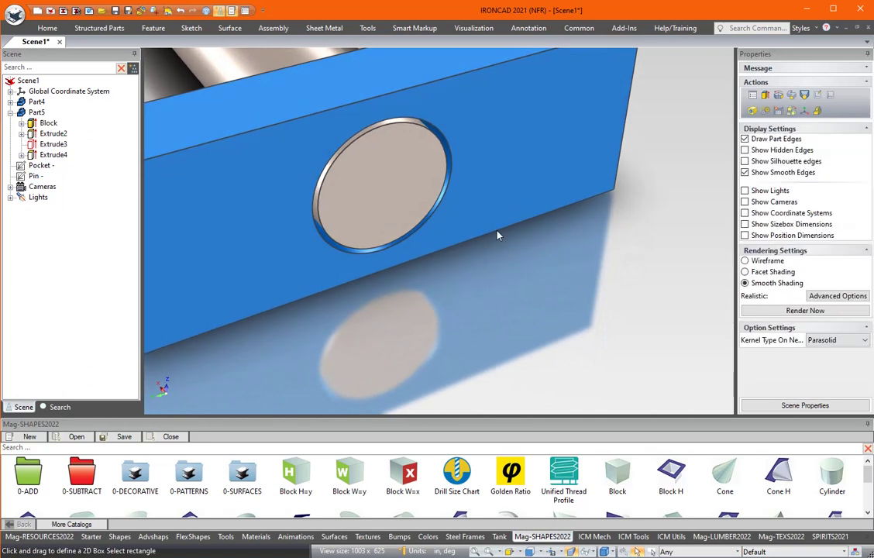
- Set the clearance offset of Part5's Extrude4 cut to 0.015 in, ignoring the failed projection association
click(435, 132)
click(435, 132)
mouse_move(441, 194)
middle_down()
mouse_move(391, 167)
mouse_move(442, 169)
mouse_move(449, 192)
middle_up()
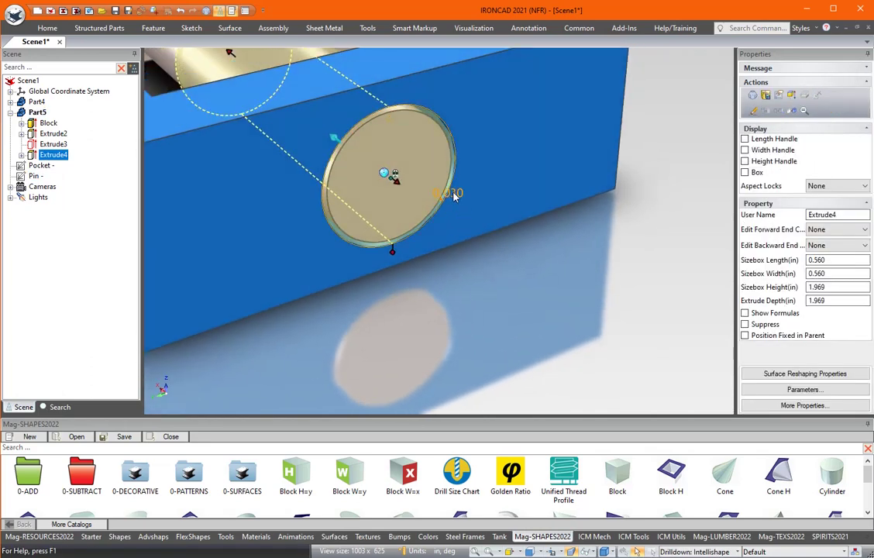
click(449, 193)
text(.015)
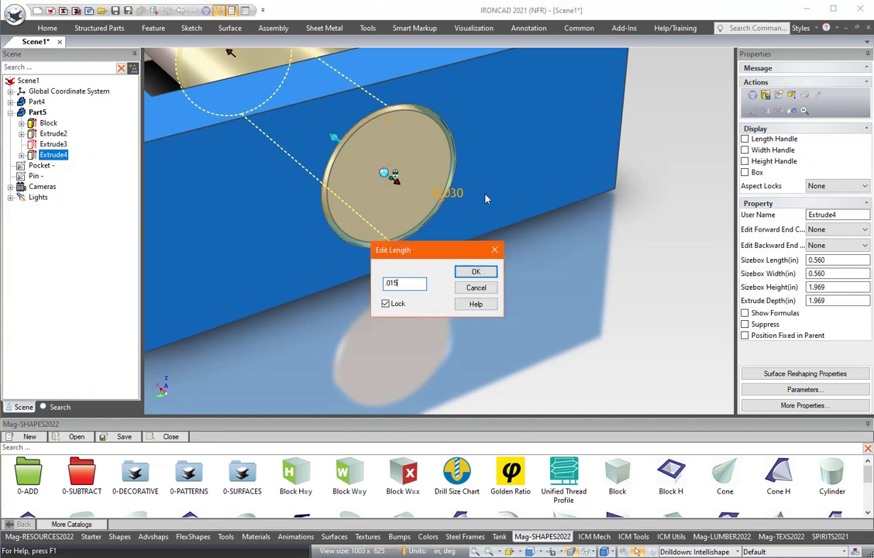
key(Return)
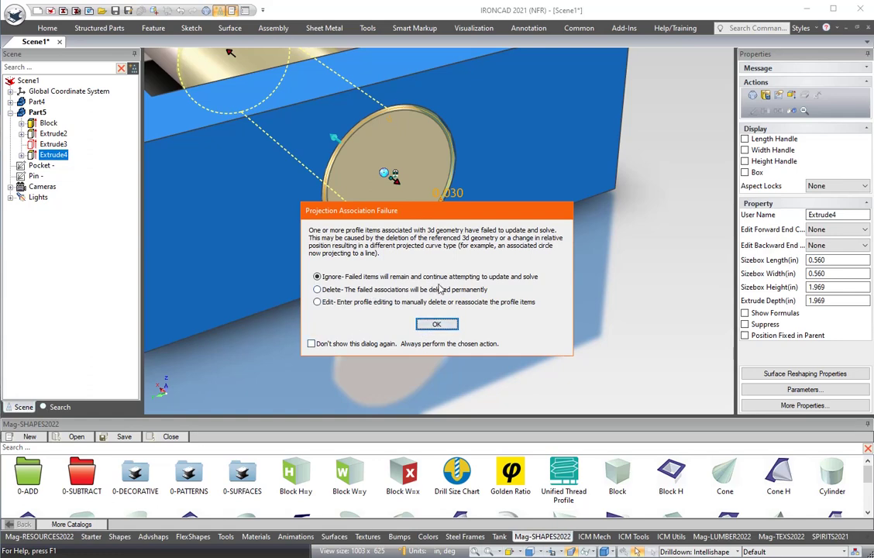
click(447, 329)
scroll(482, 256, down, 5)
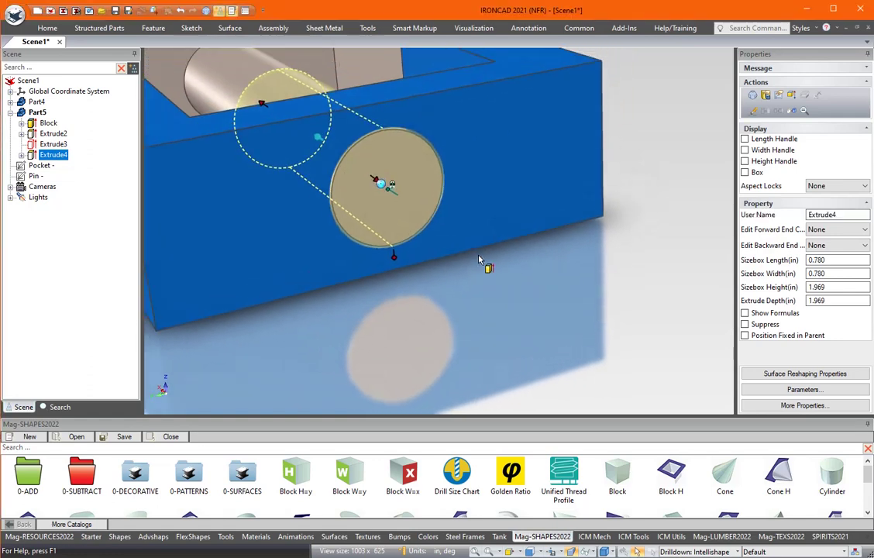
click(626, 262)
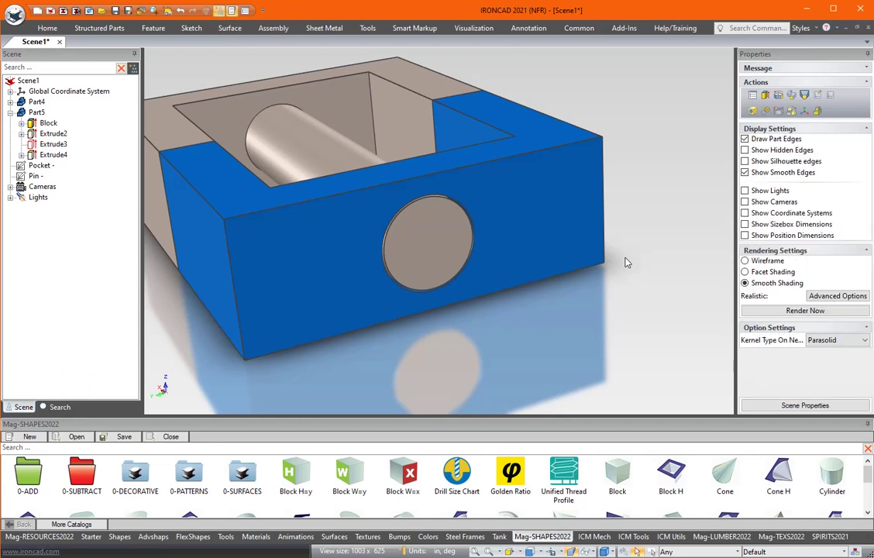
- Set the Pin sketch's circle radius to 0.5 in
click(35, 177)
middle_drag(272, 113, 328, 99)
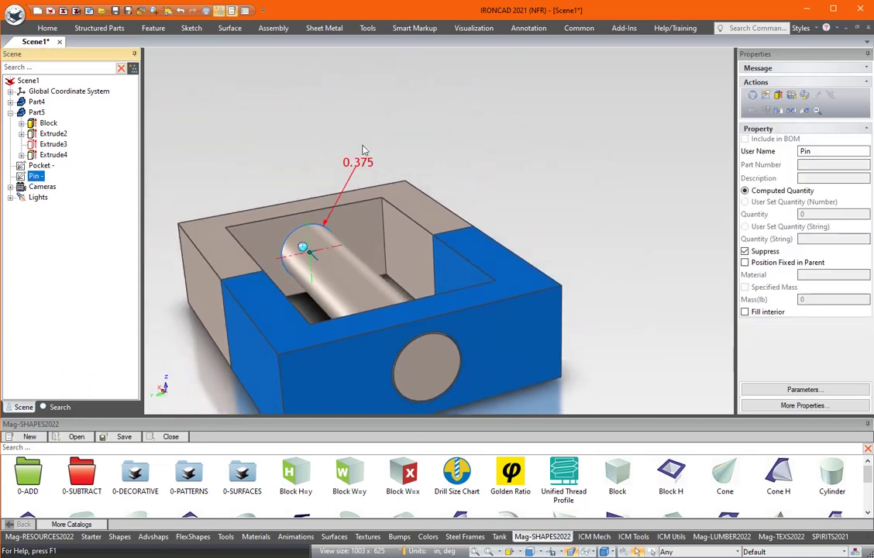
double_click(363, 164)
text(0.5)
key(Return)
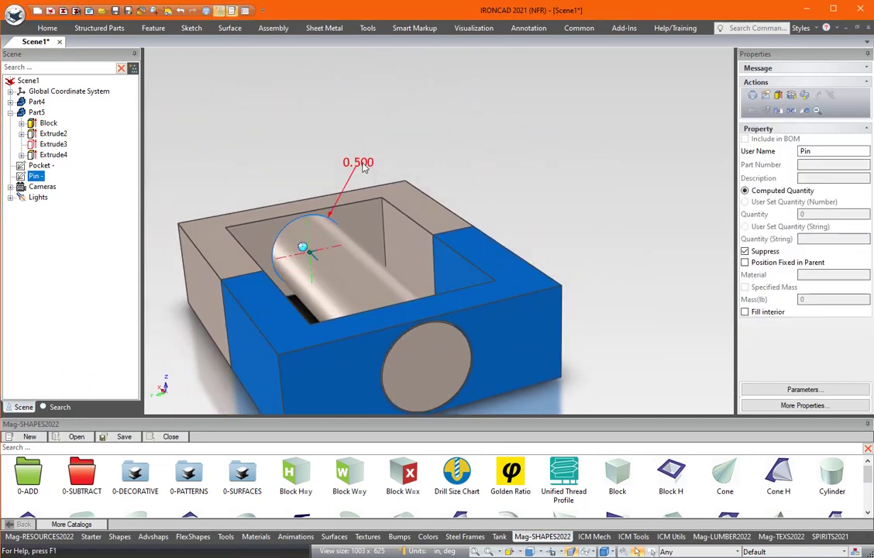
click(500, 166)
middle_drag(425, 248, 424, 250)
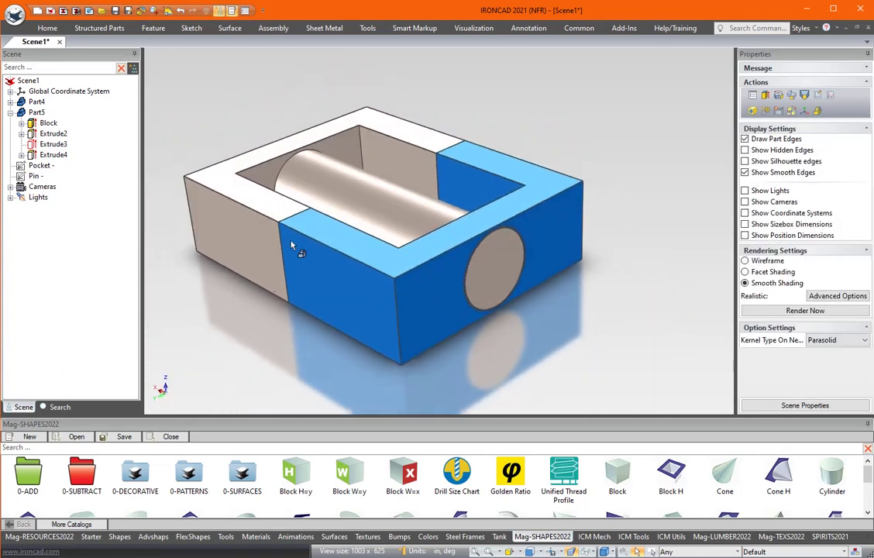
- Collapse Part5's feature list and review Part5, the Pocket sketch and the Pin sketch in turn
click(10, 112)
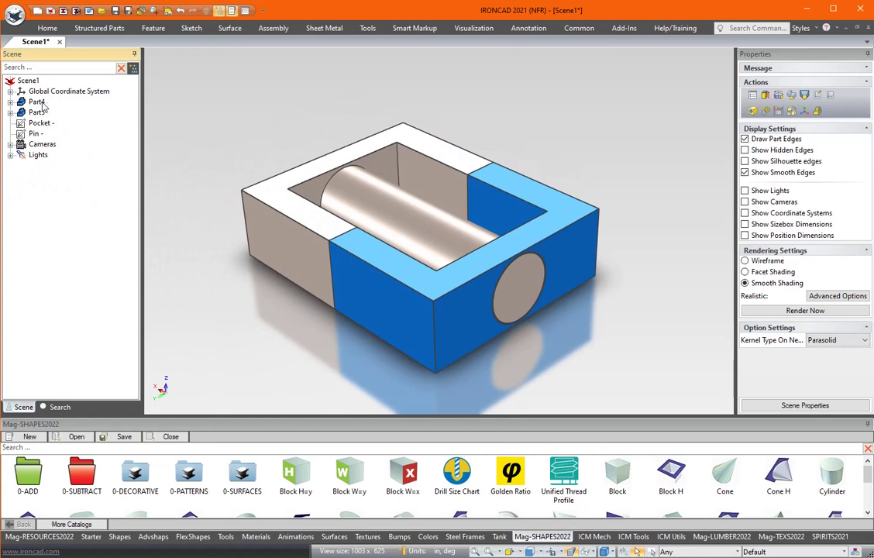
click(37, 112)
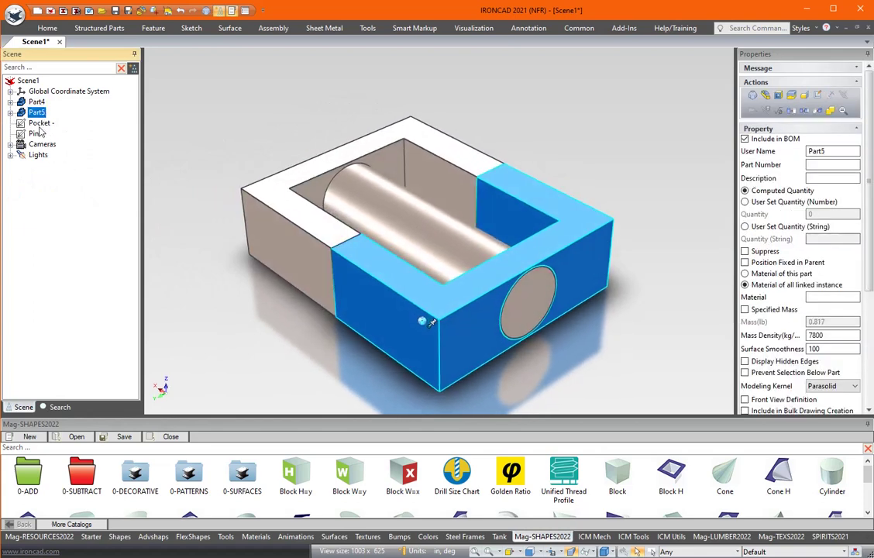
click(39, 123)
click(35, 134)
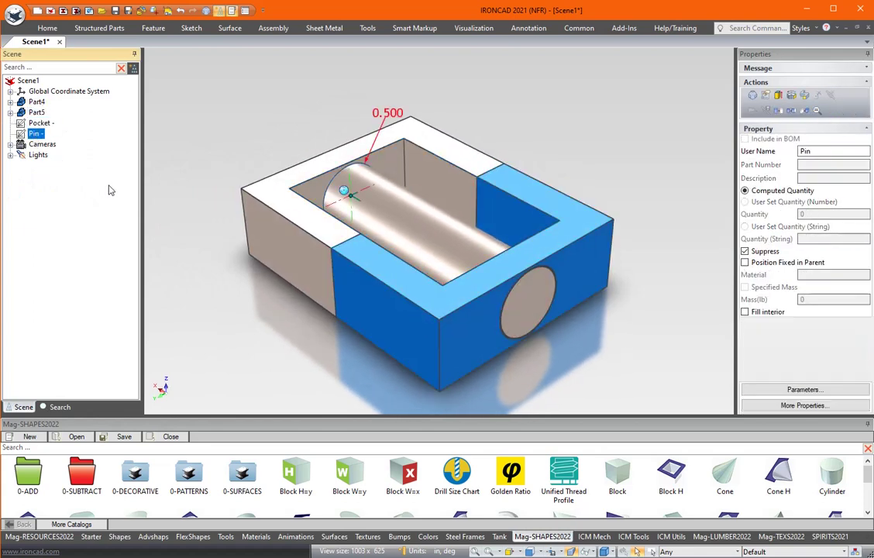
click(240, 146)
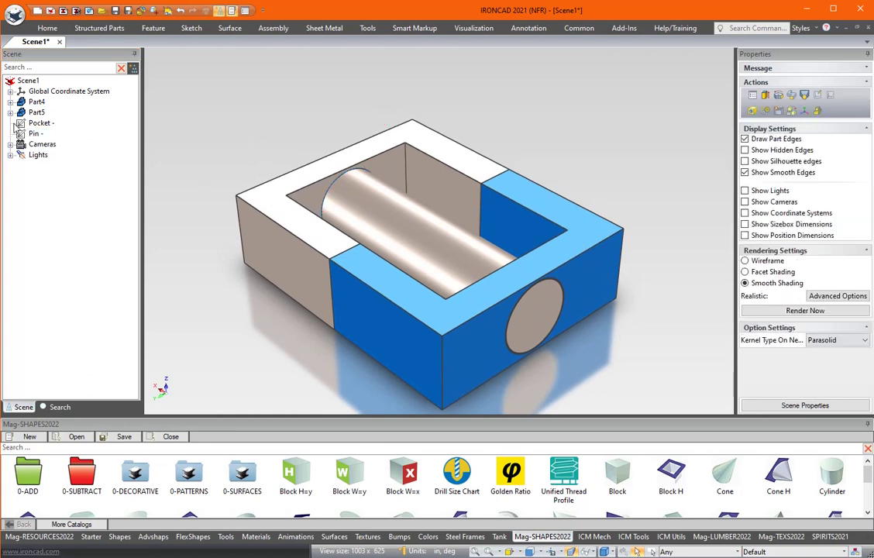
middle_drag(349, 240, 179, 175)
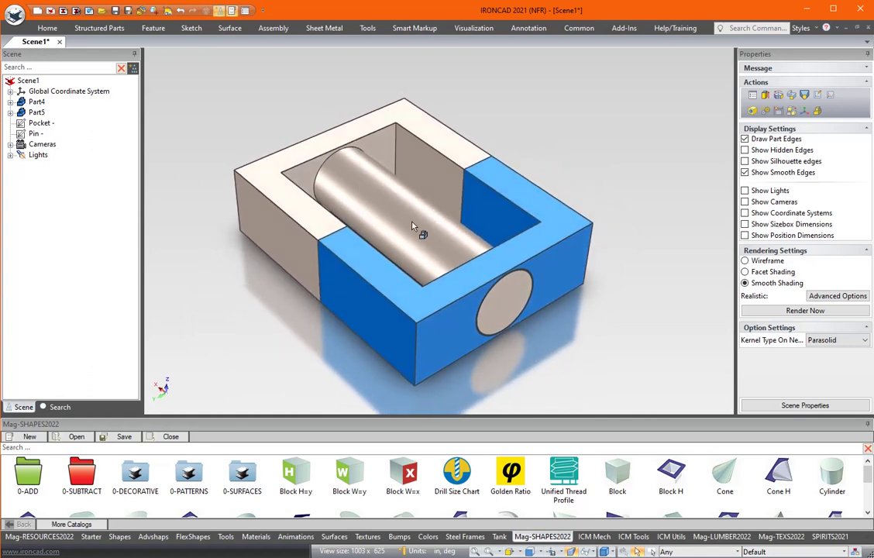
- Lengthen Part4's pin extrusion, Extrude3, so that it protrudes past the outer face of the blue block
click(335, 181)
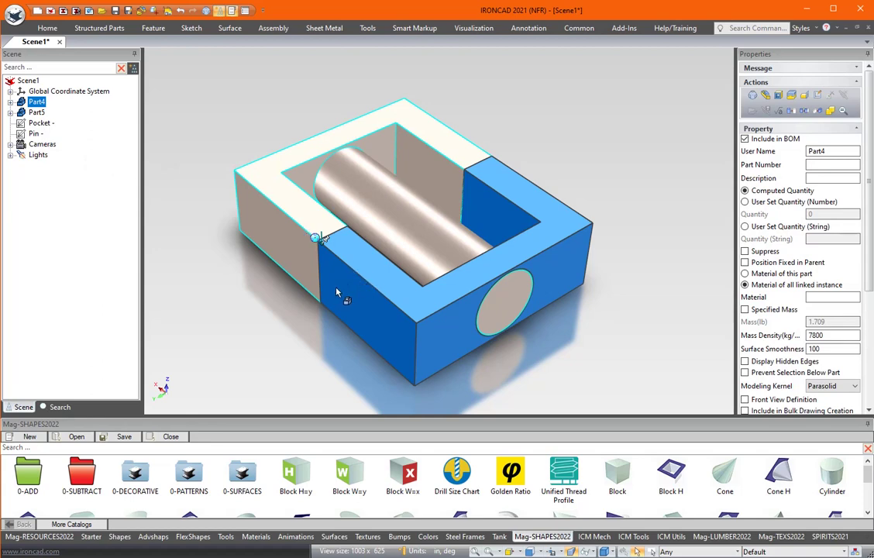
middle_drag(336, 292, 488, 254)
key(Escape)
click(447, 224)
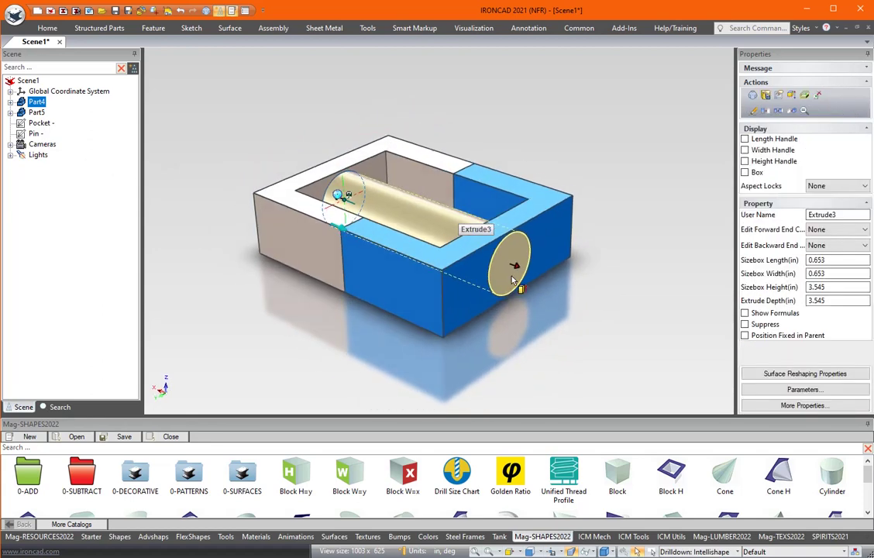
drag(507, 263, 640, 273)
click(583, 294)
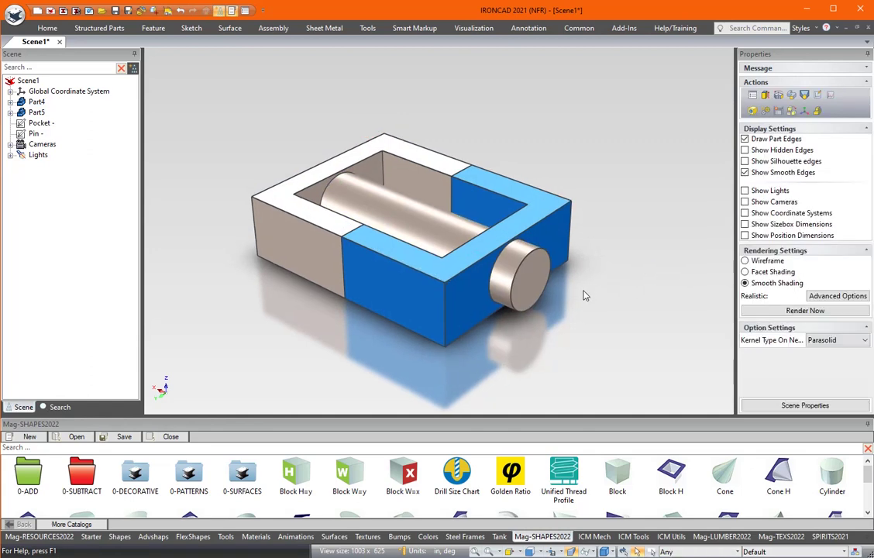
middle_drag(584, 294, 606, 303)
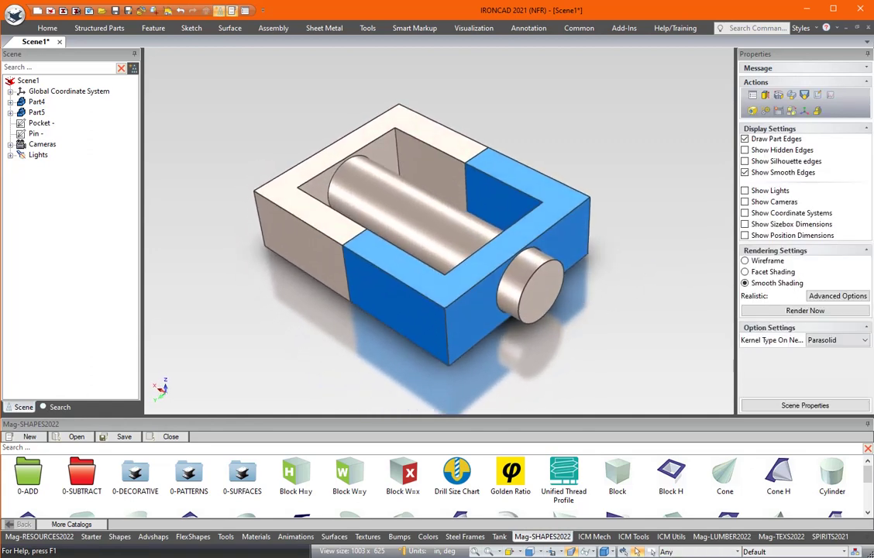